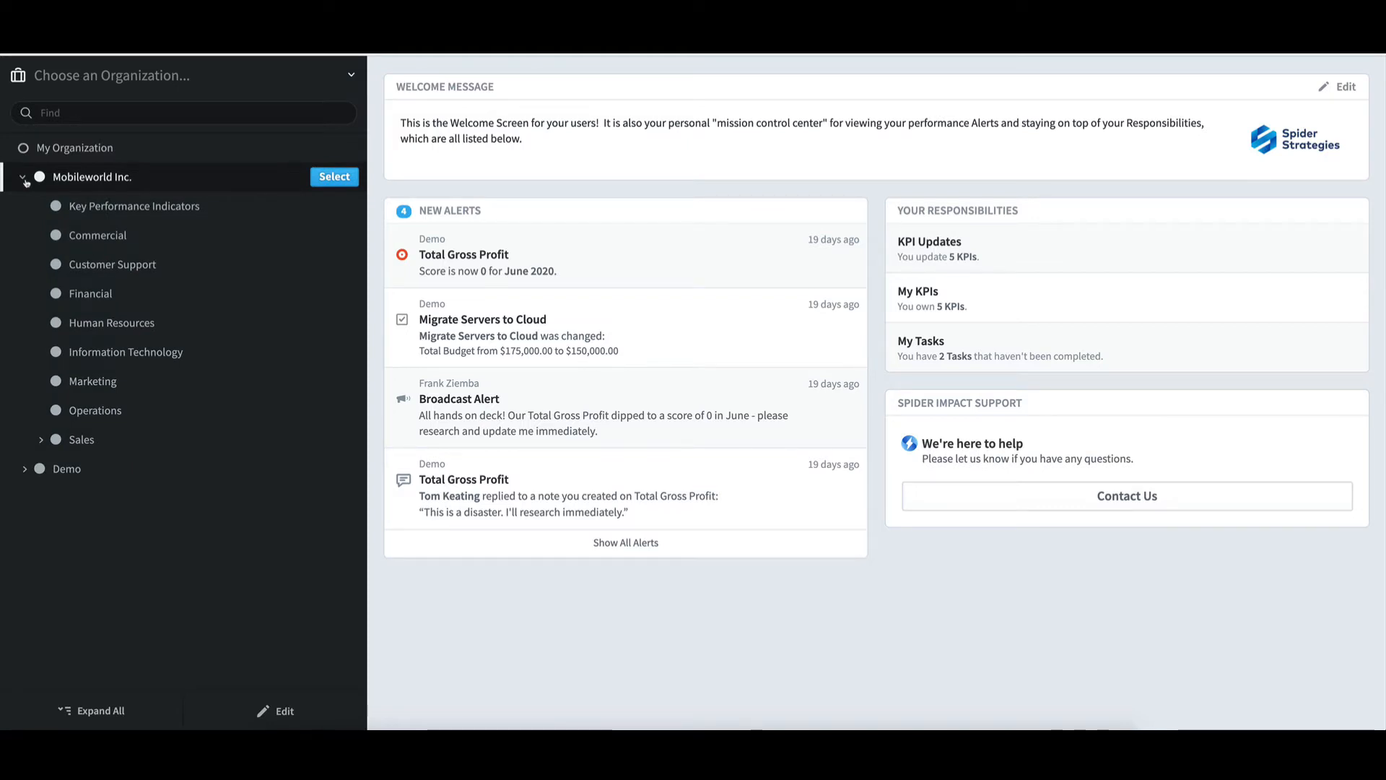
# - Examine the organizations nested under Sales, going down through US to East Coast
pyautogui.click(40, 440)
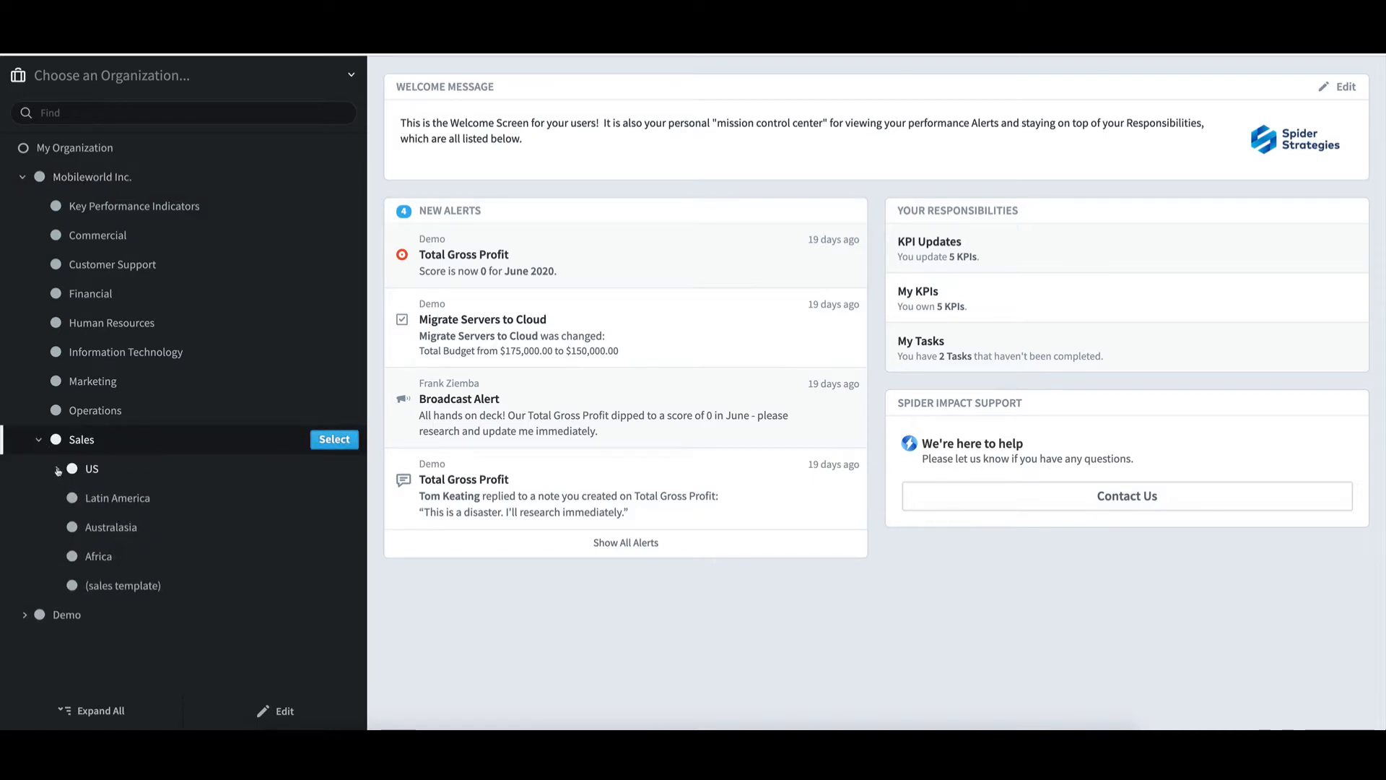
pyautogui.click(57, 469)
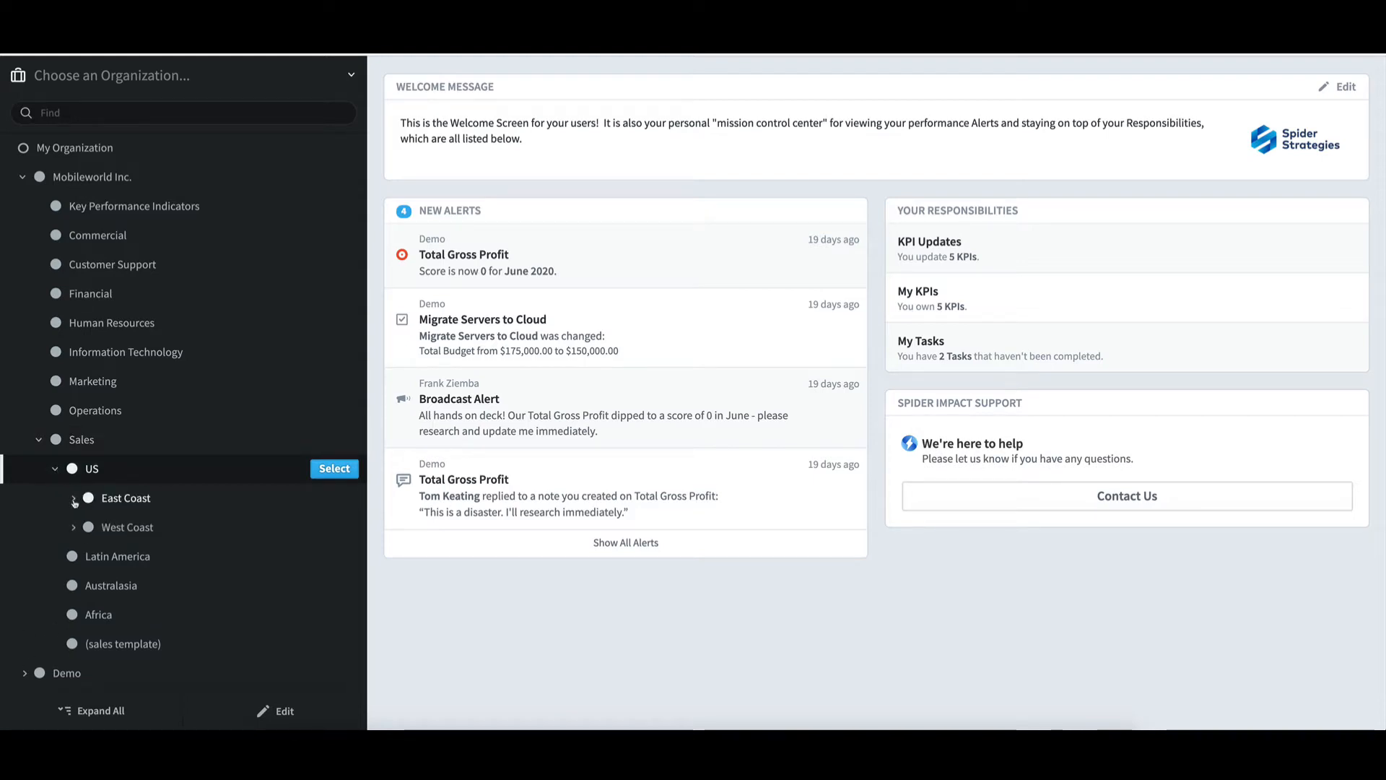
pyautogui.click(75, 499)
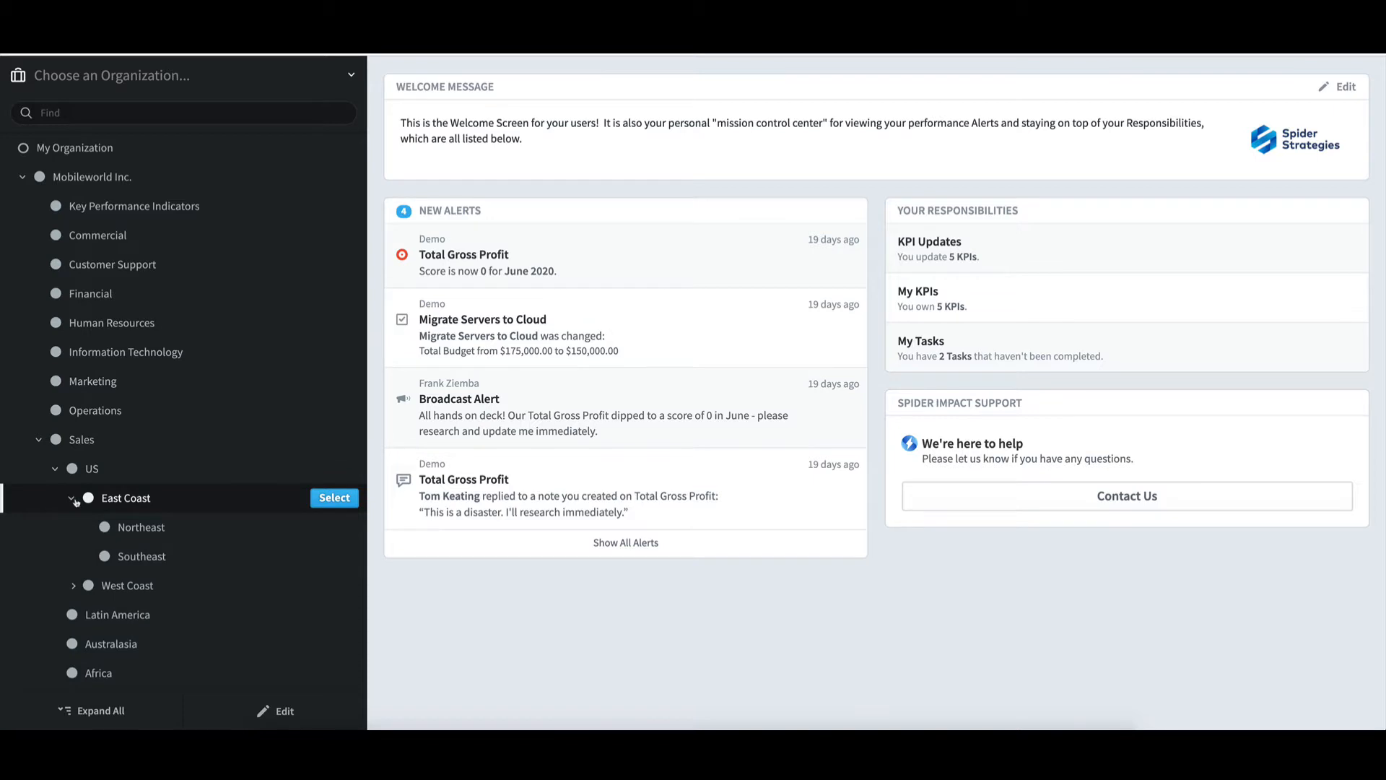
pyautogui.click(39, 441)
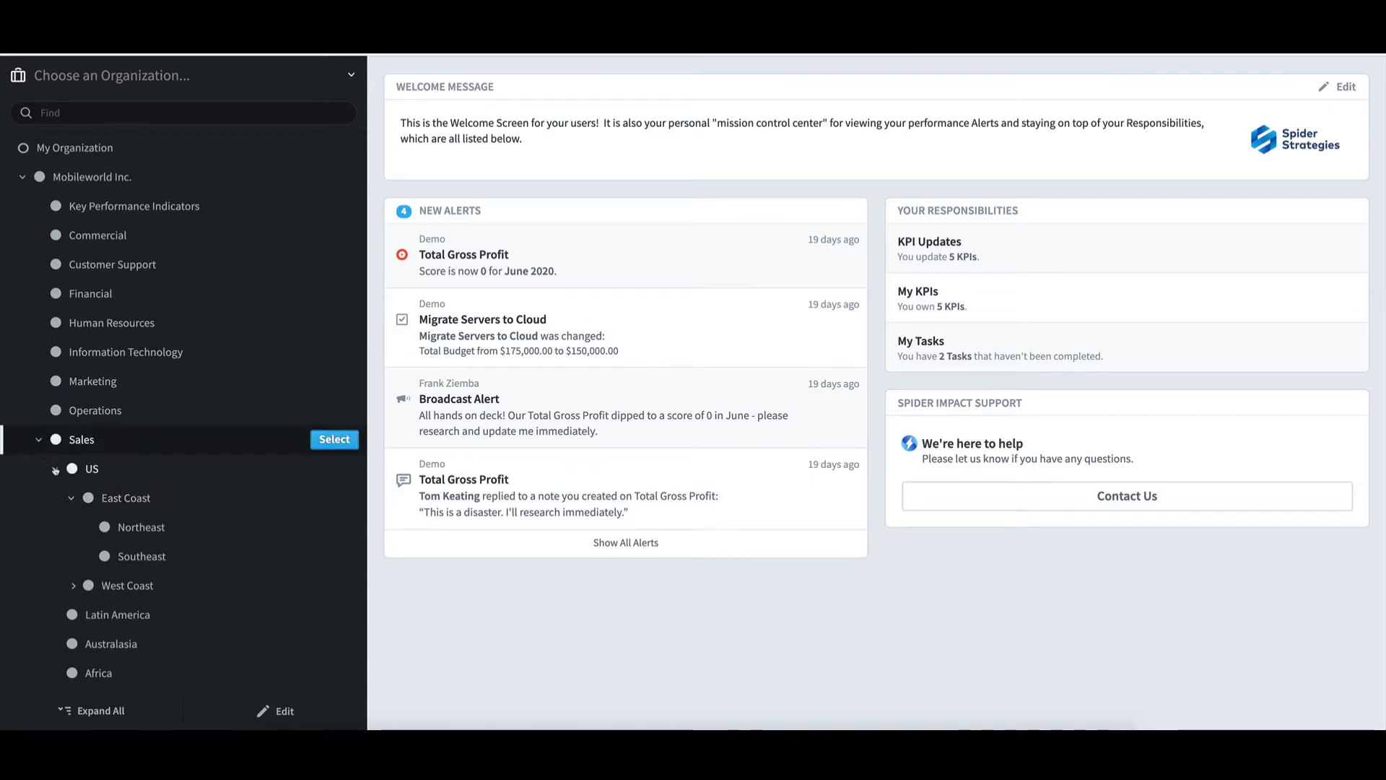
pyautogui.click(55, 470)
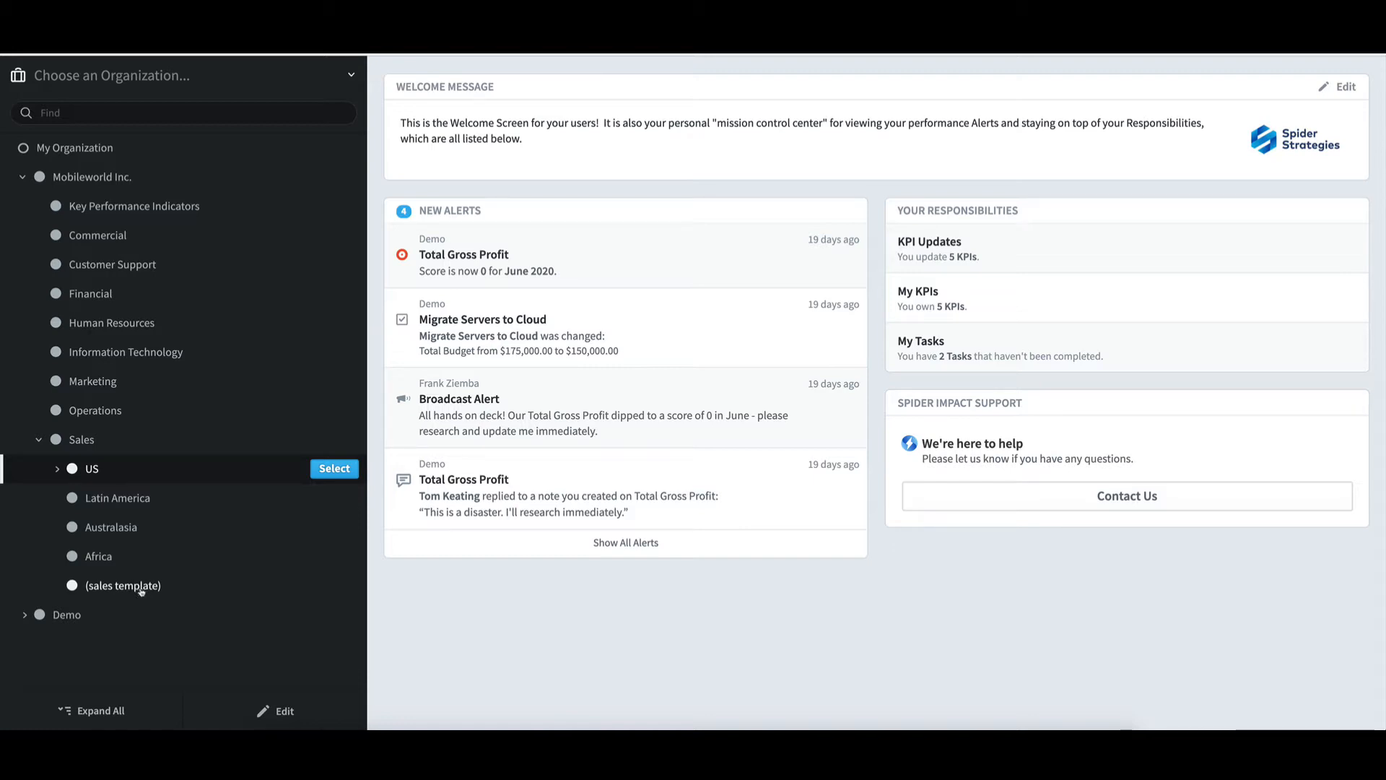
# - Switch to the (sales template) organization and view its Product Sales Revenue KPI under Value of Sales and Sales Revenue
pyautogui.moveTo(148, 591)
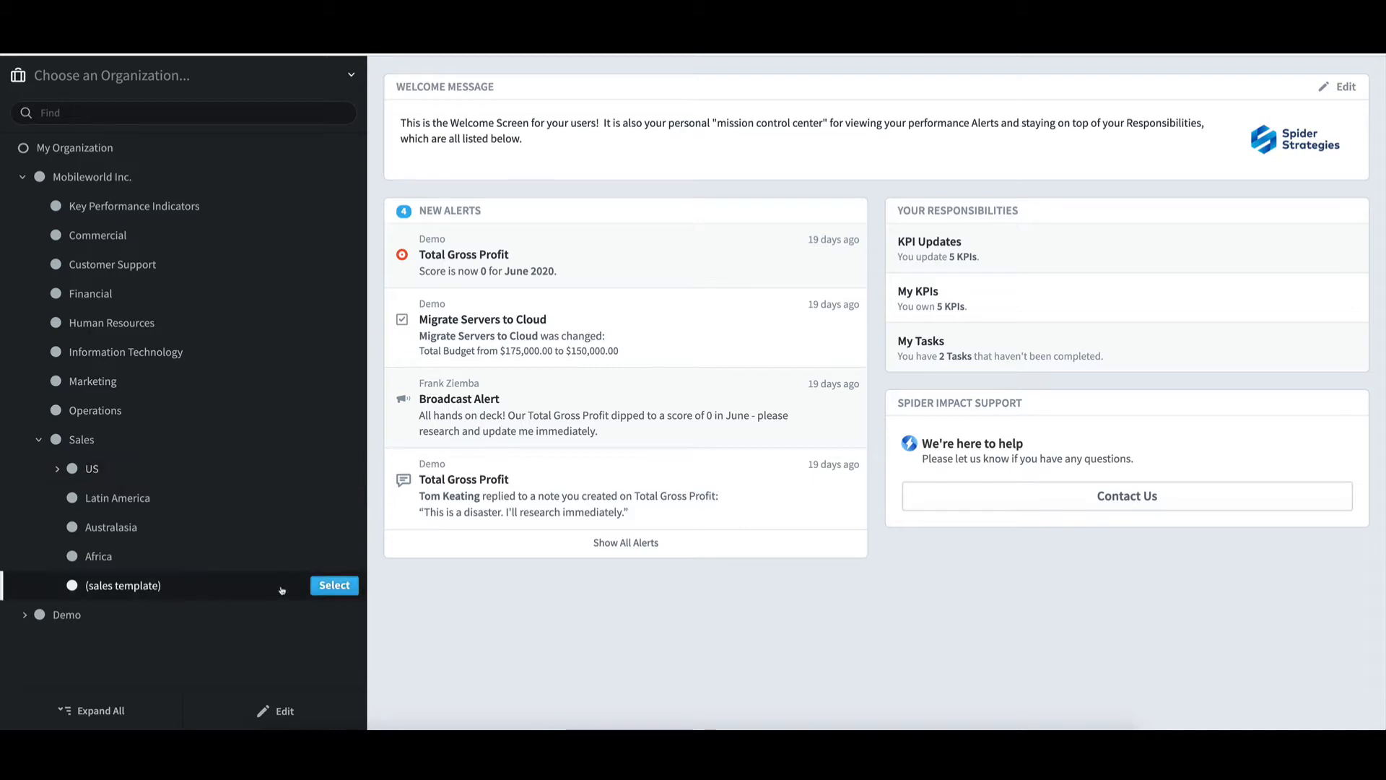
pyautogui.click(333, 587)
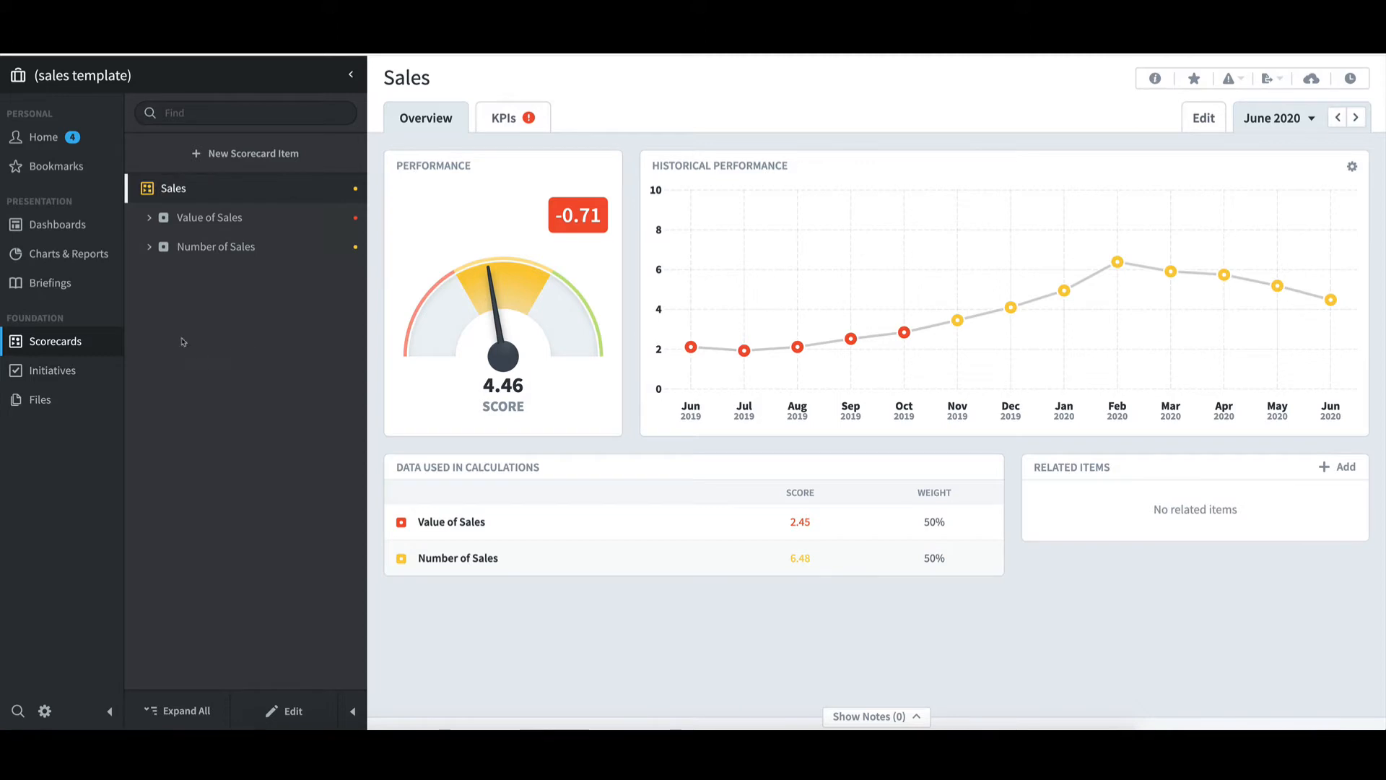
pyautogui.click(149, 218)
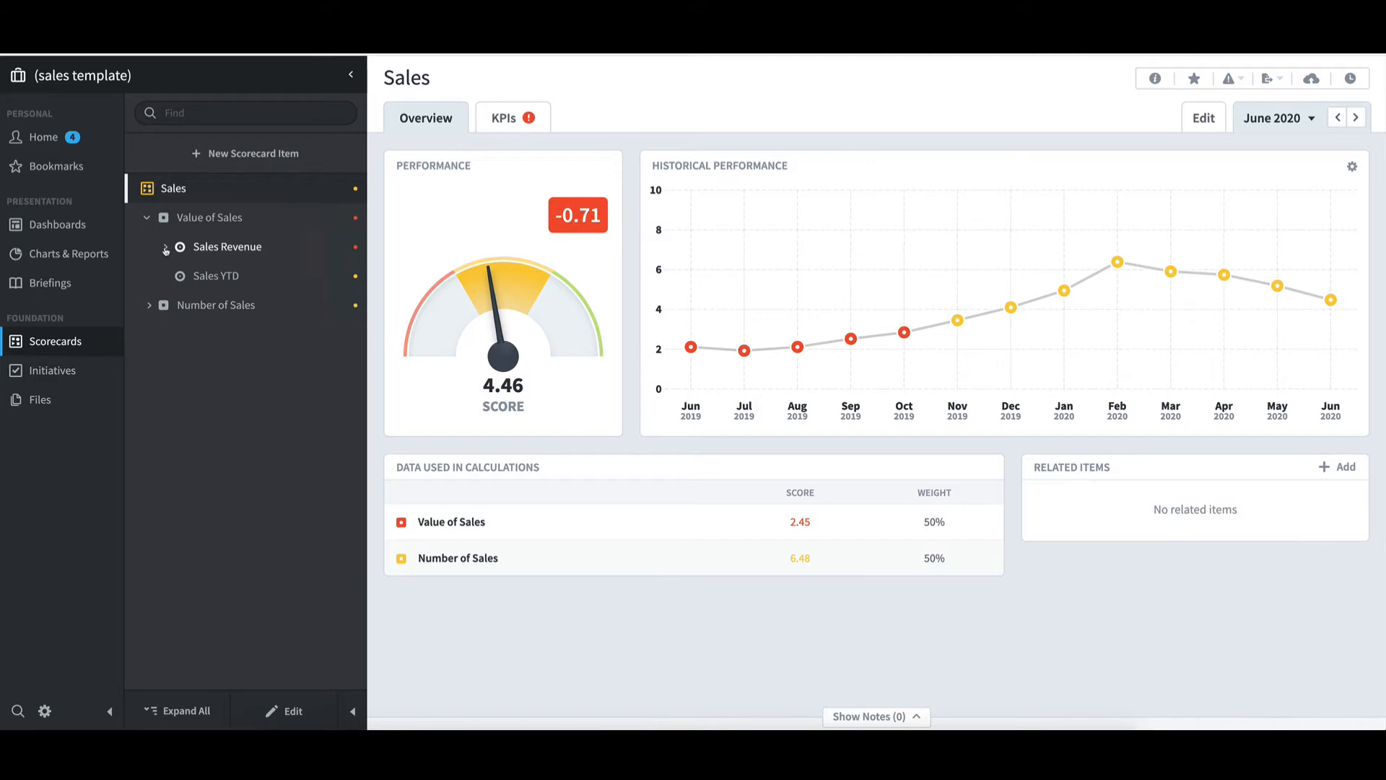
pyautogui.click(165, 248)
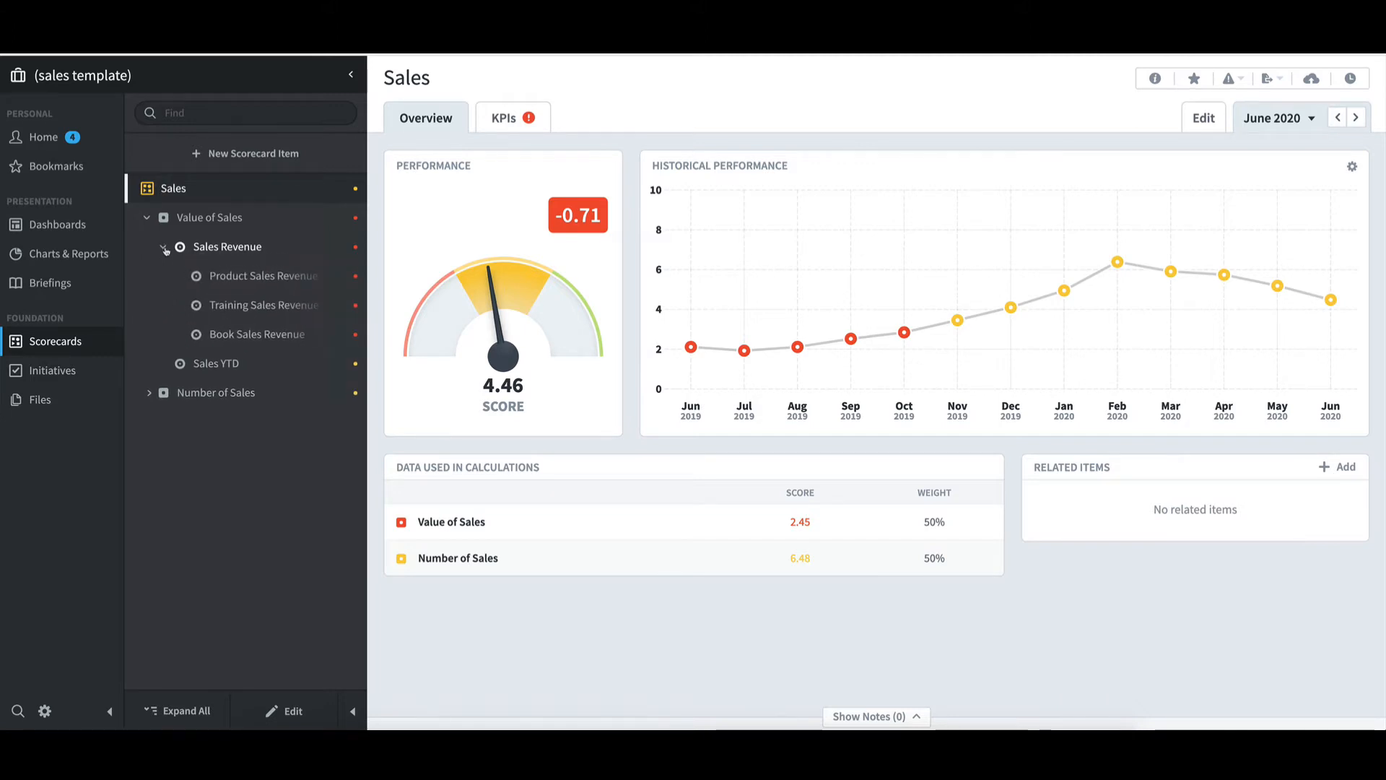
pyautogui.click(239, 277)
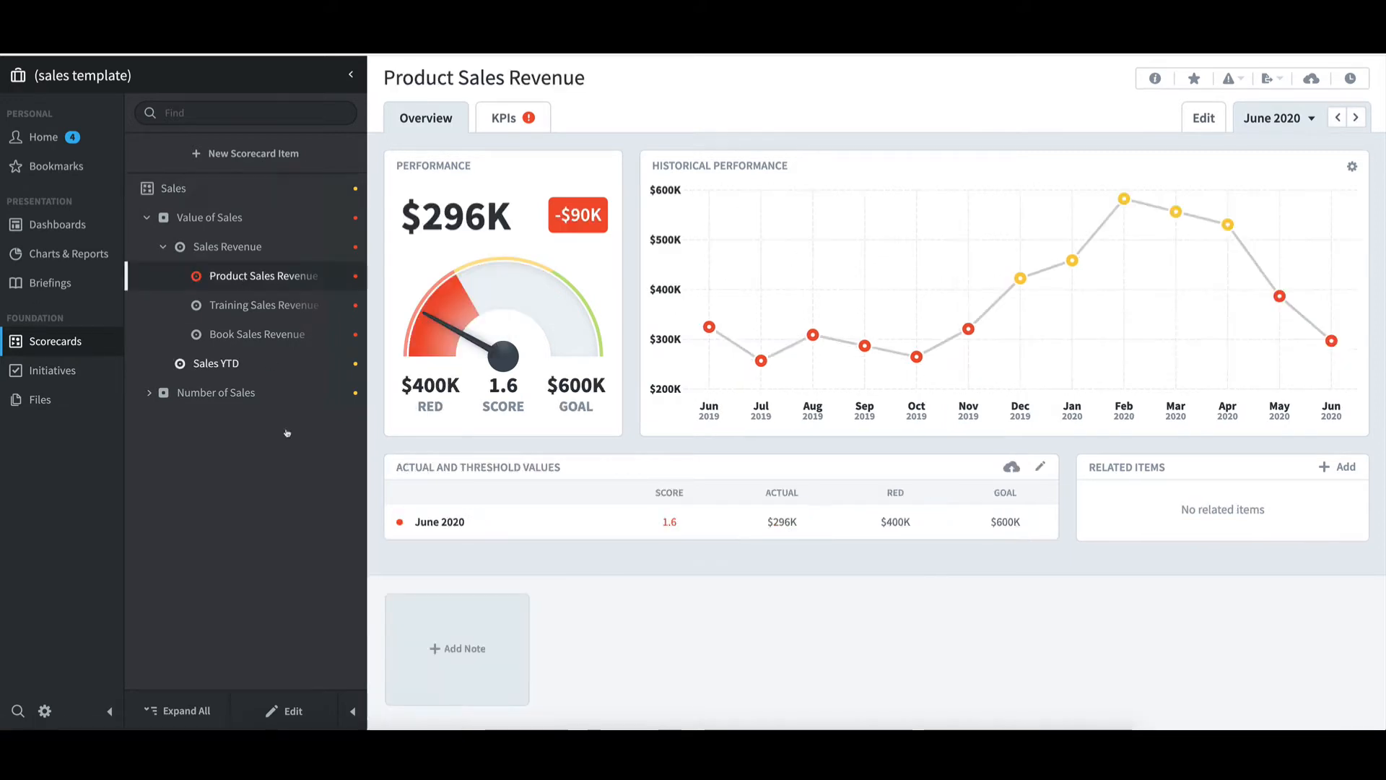
# - Review the aggregation, template rollup and series settings of the Product Sales Revenue KPI, and leave edit mode
pyautogui.click(288, 711)
pyautogui.scroll(-5, 436, 614)
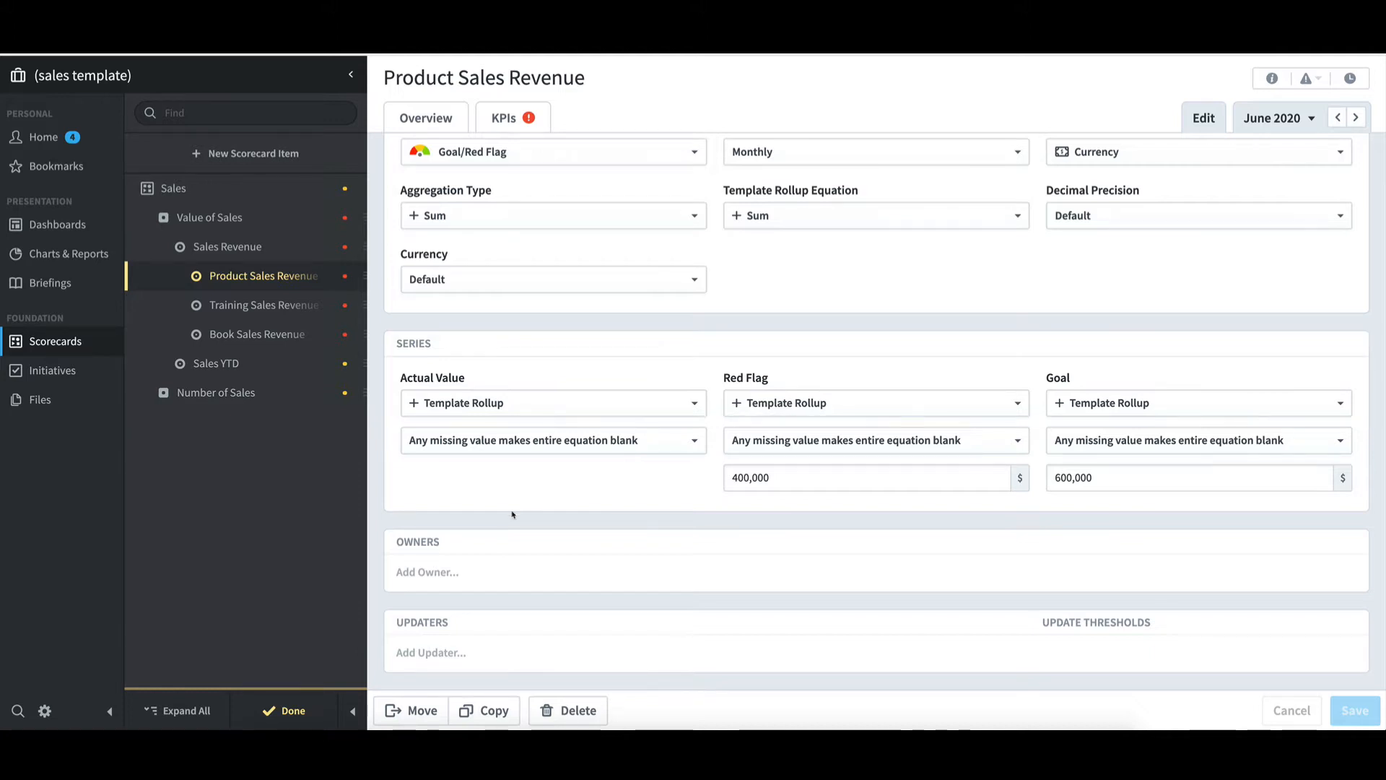
pyautogui.click(296, 712)
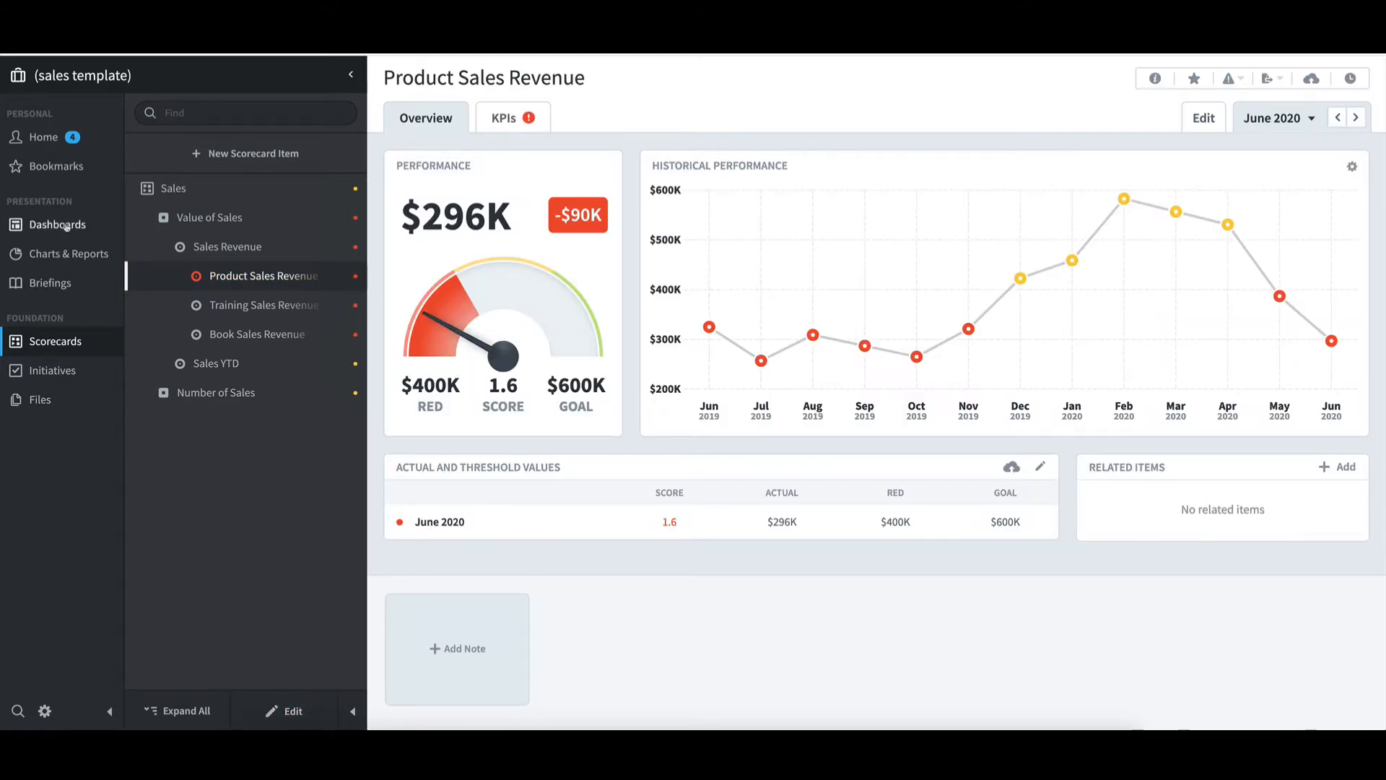
# - View the dashboards and the charts and reports of the (sales template) organization
pyautogui.click(65, 226)
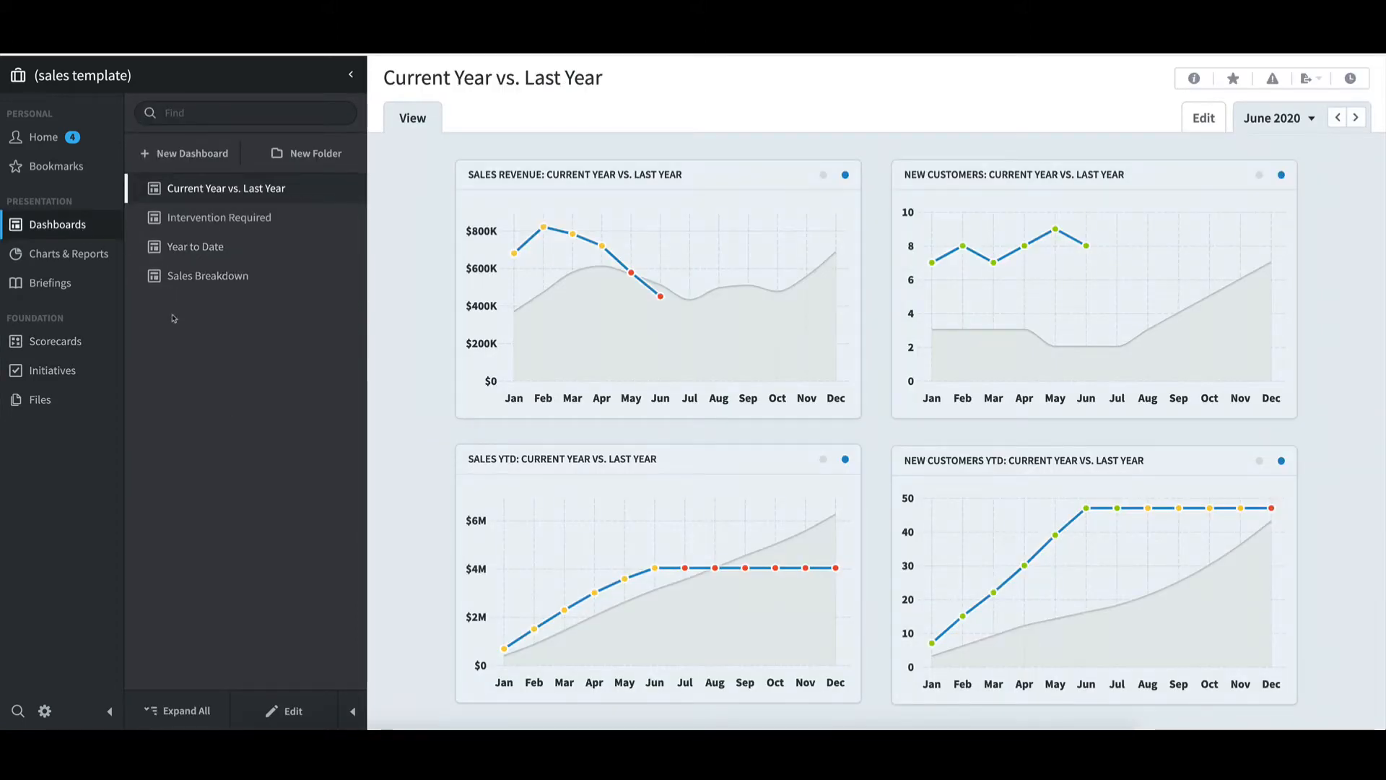
pyautogui.click(98, 257)
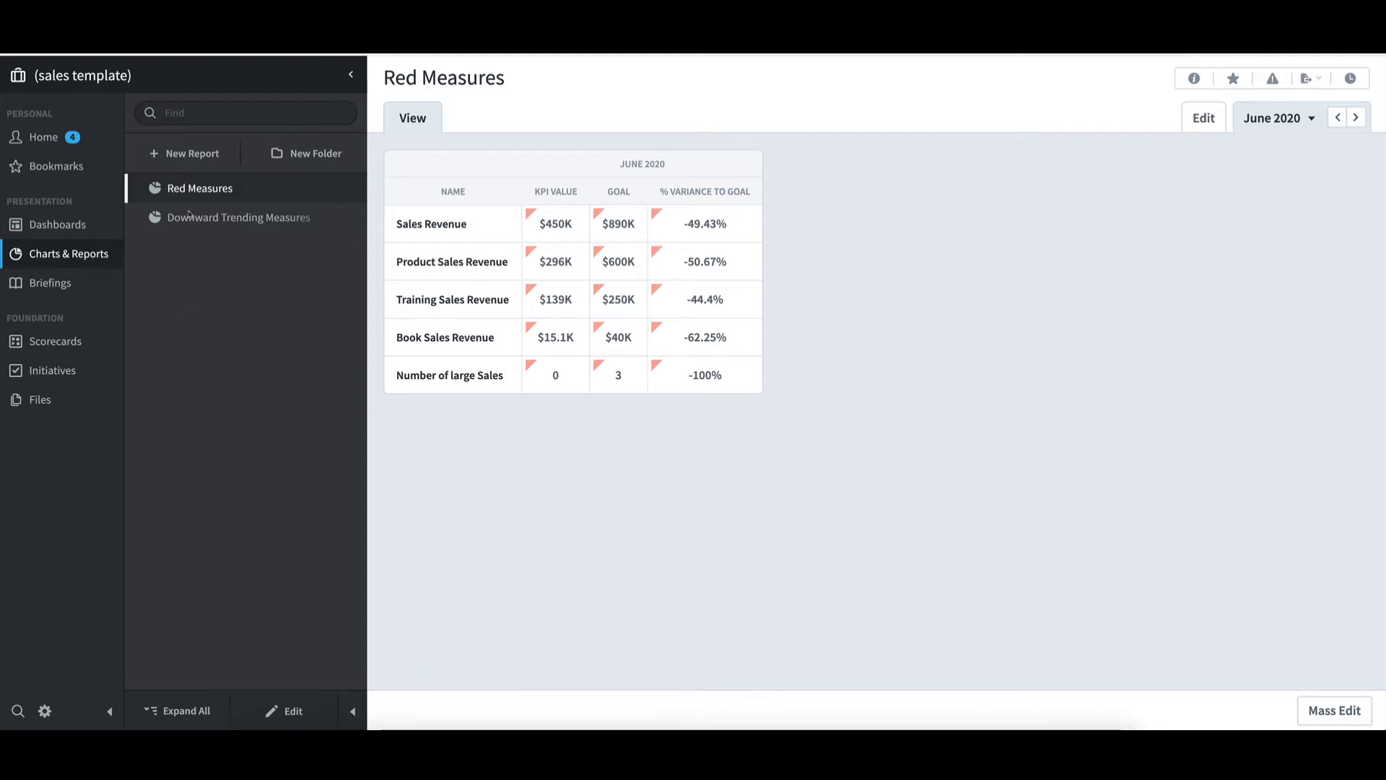
# - Switch to the Africa organization and examine its scorecard down to the KPIs under Sales Revenue (Africa)
pyautogui.click(216, 84)
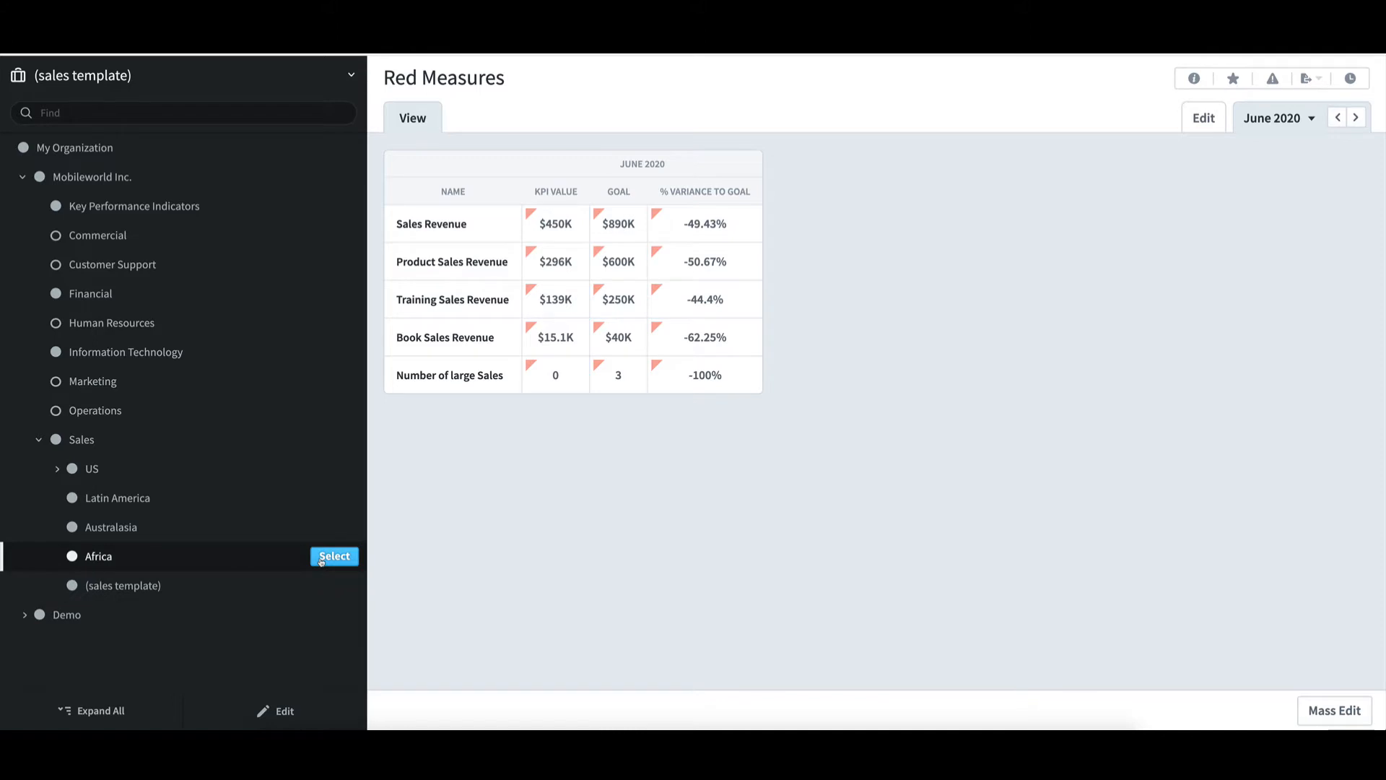
pyautogui.click(321, 561)
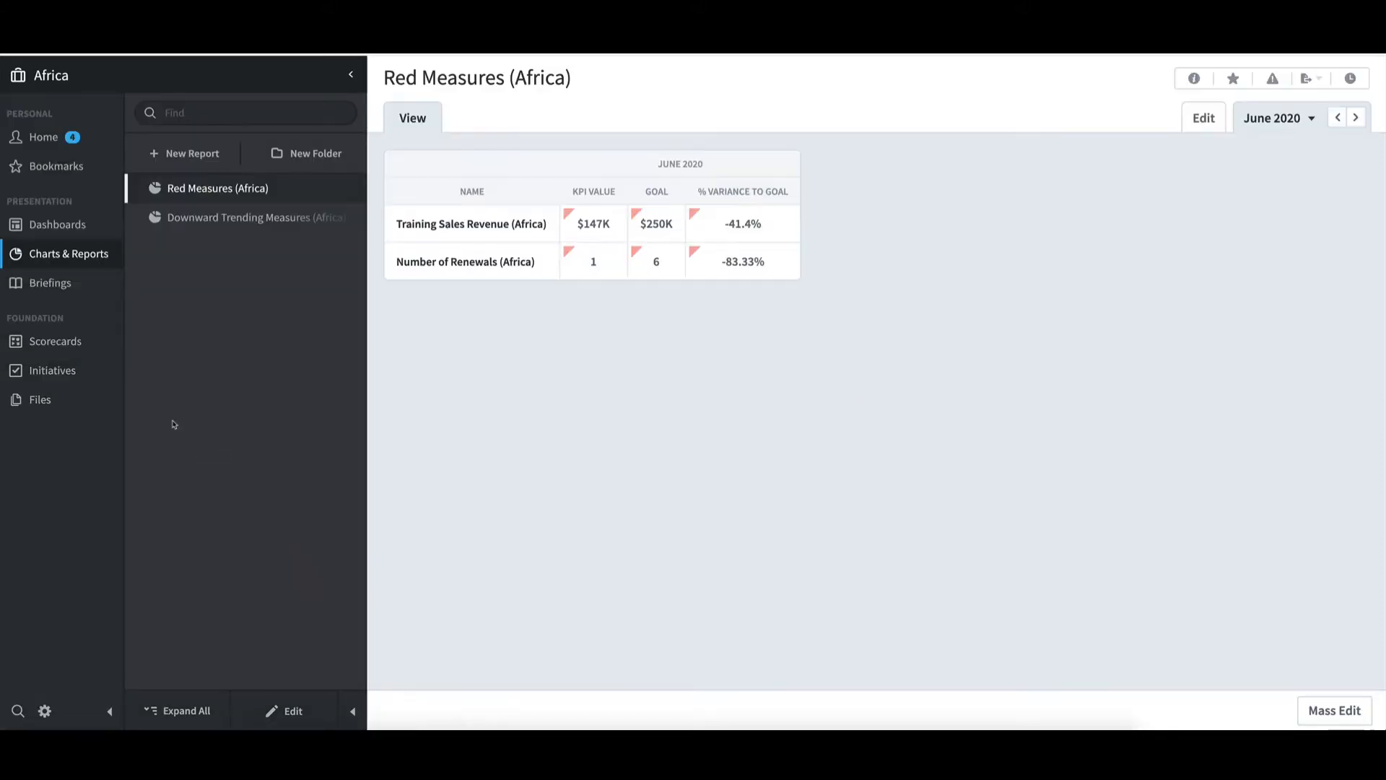
pyautogui.click(79, 347)
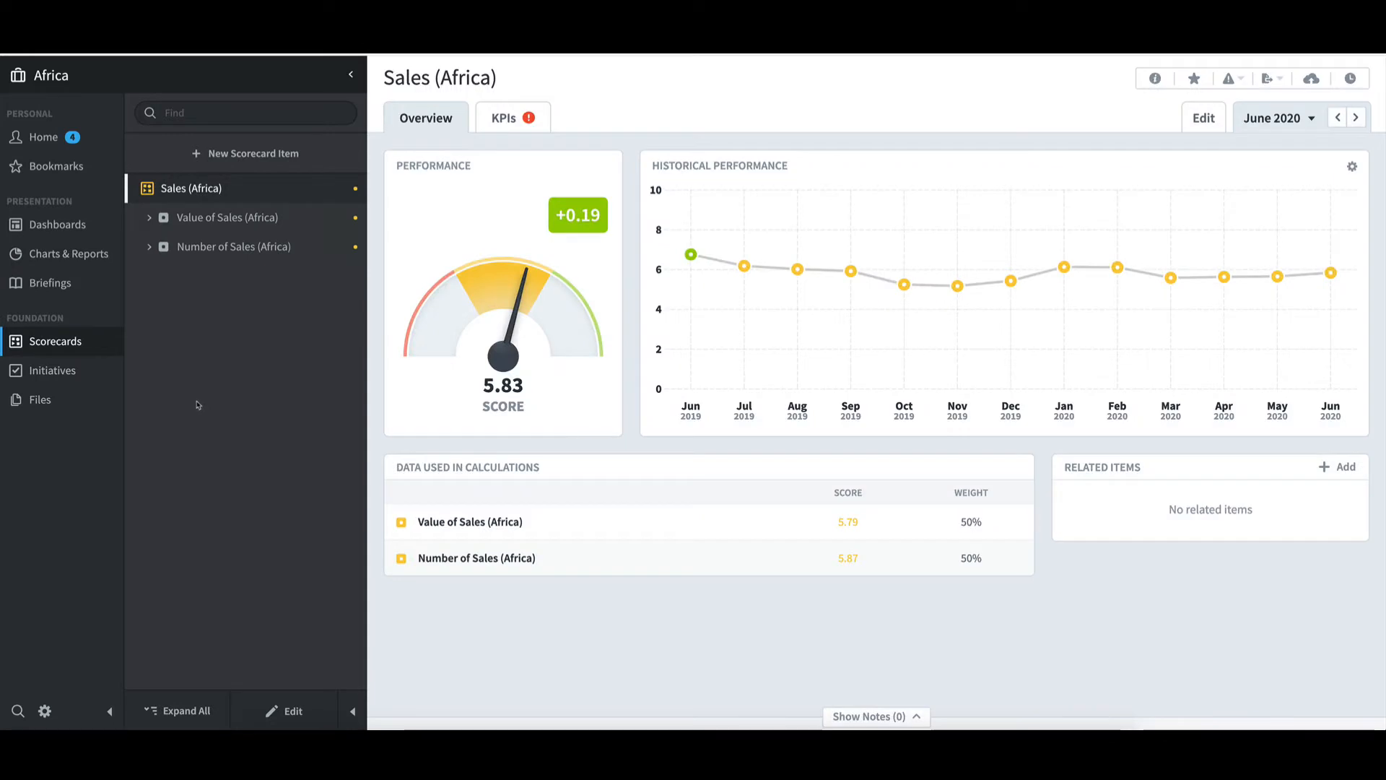
pyautogui.click(150, 218)
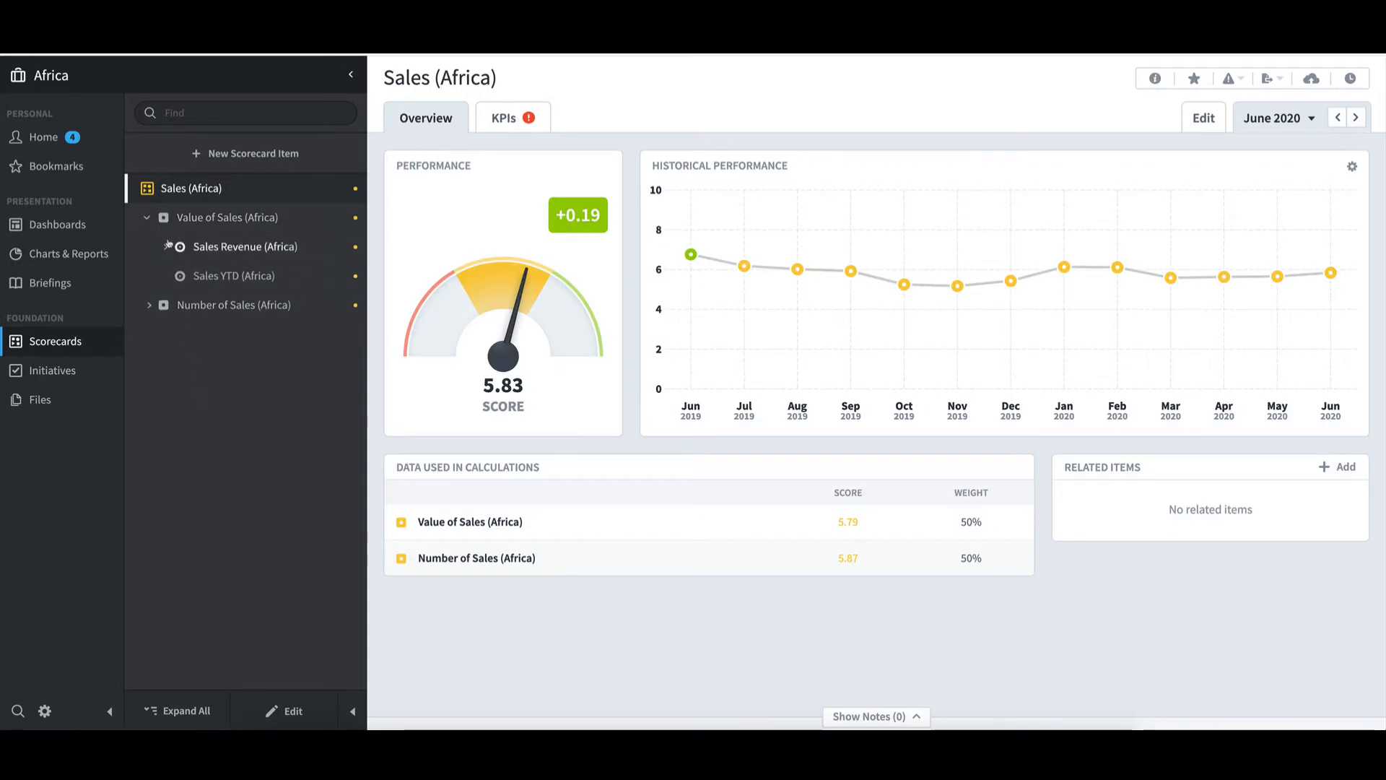
pyautogui.click(163, 247)
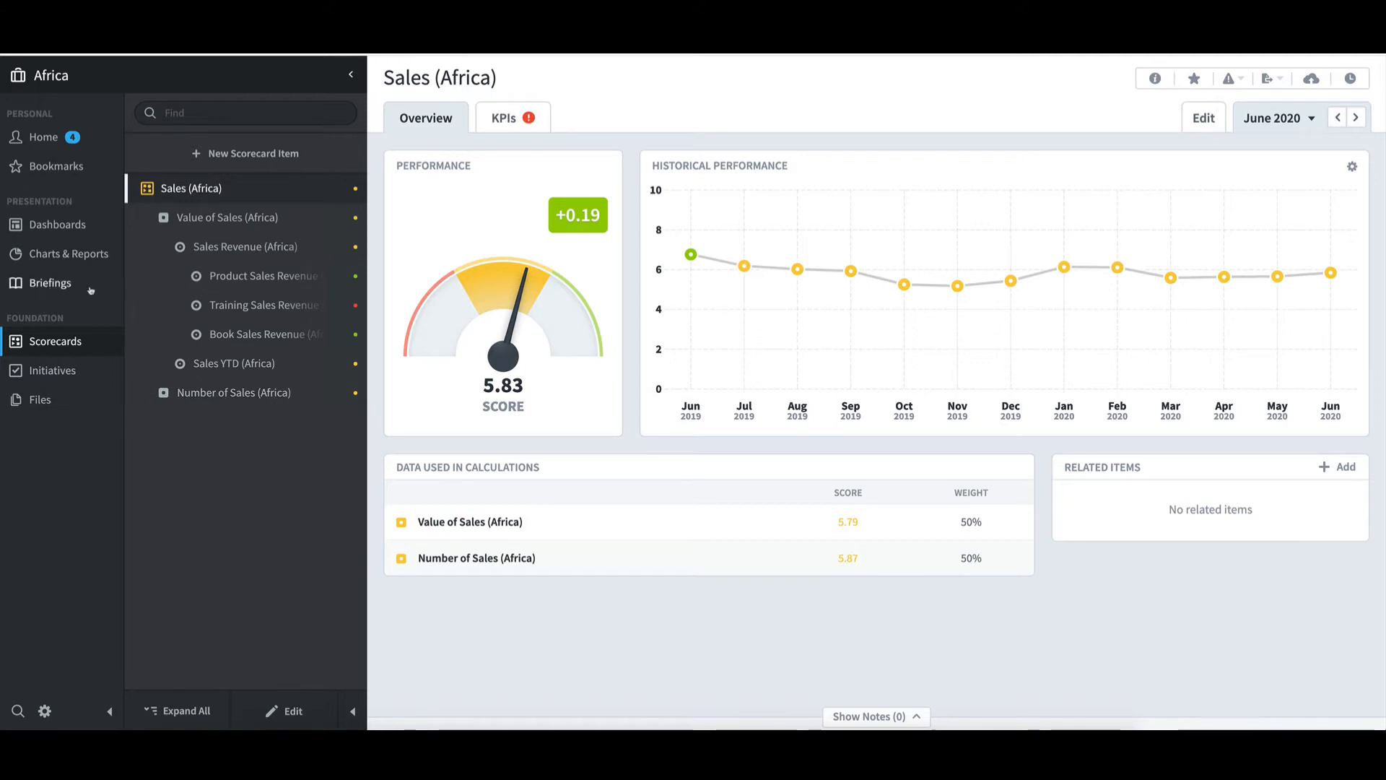
# - View the Africa organization's dashboards and its charts and reports
pyautogui.click(80, 231)
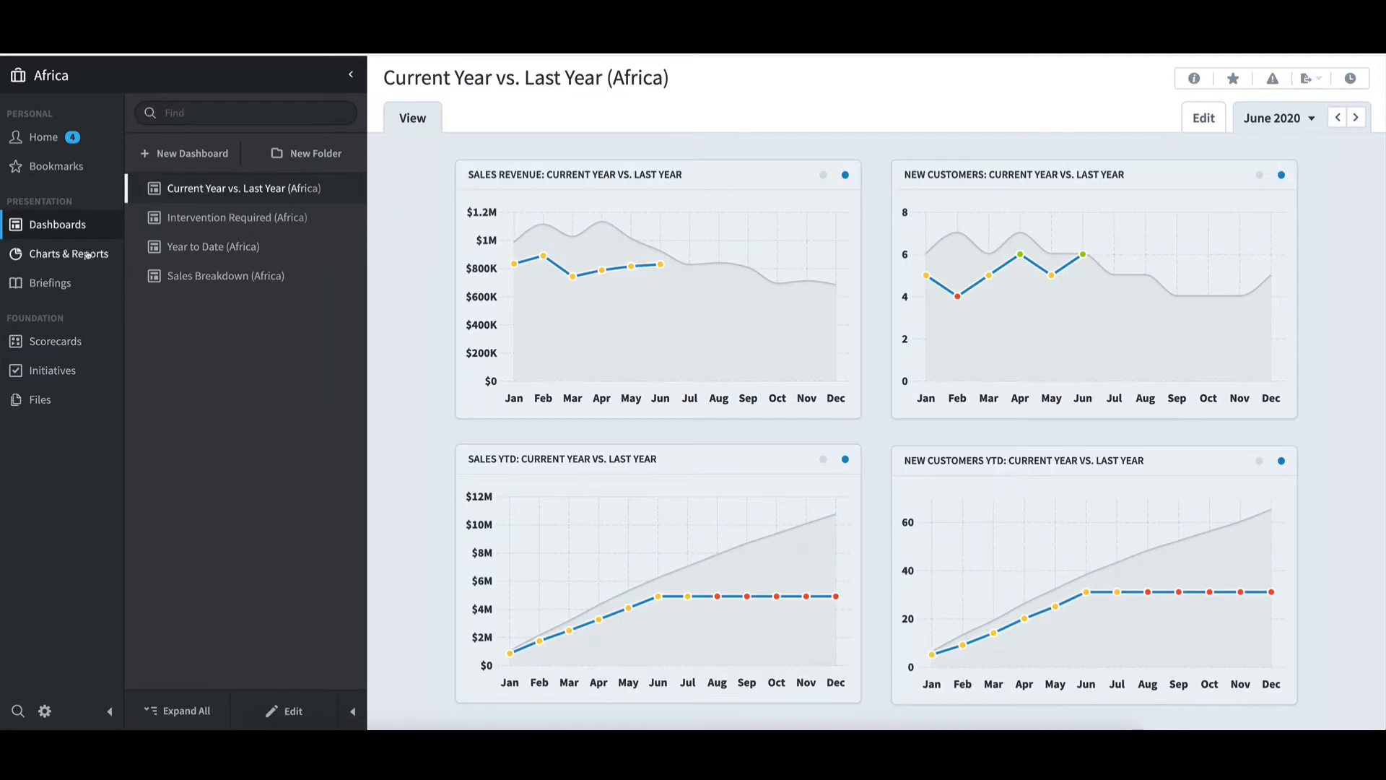
pyautogui.click(86, 254)
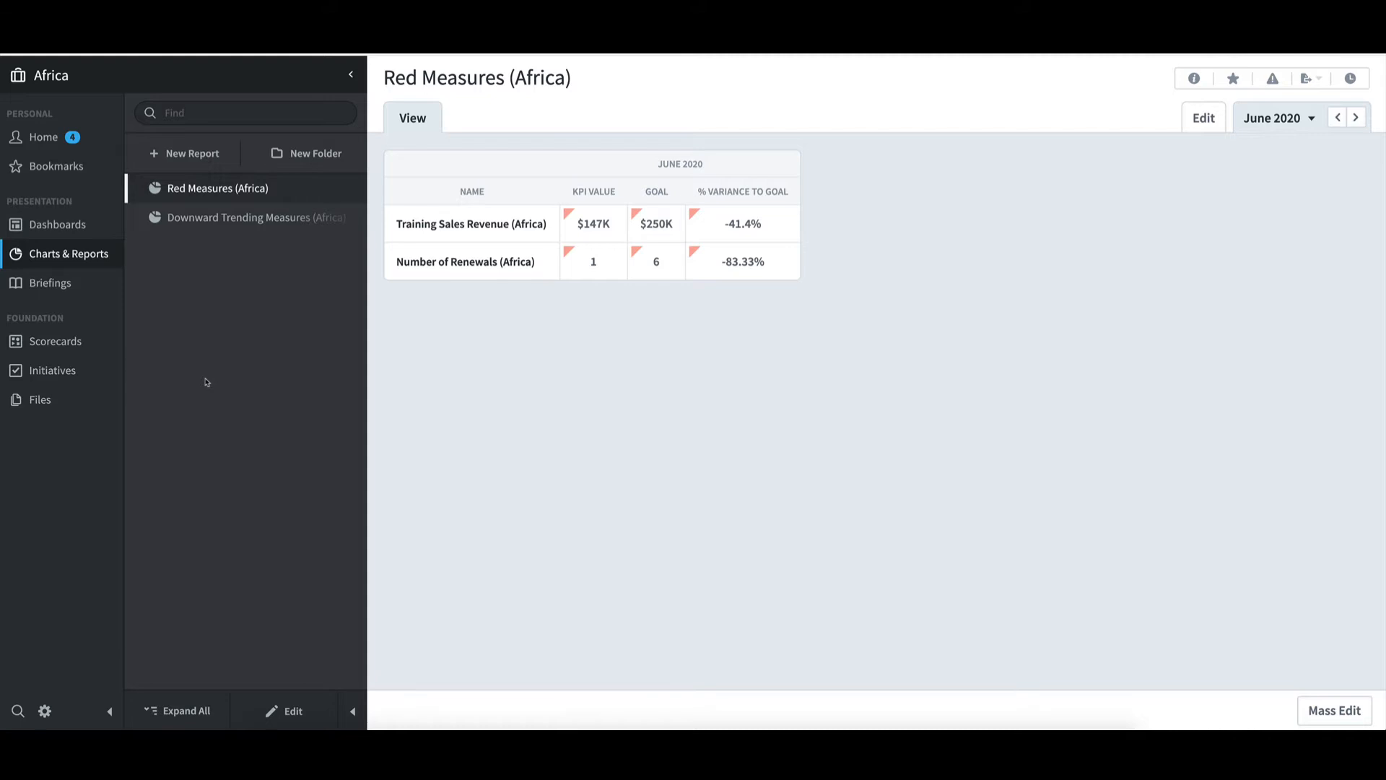
# - Start a regular copy of the (sales template) organization only, and name the new organization "Europe - Copy"
pyautogui.click(128, 78)
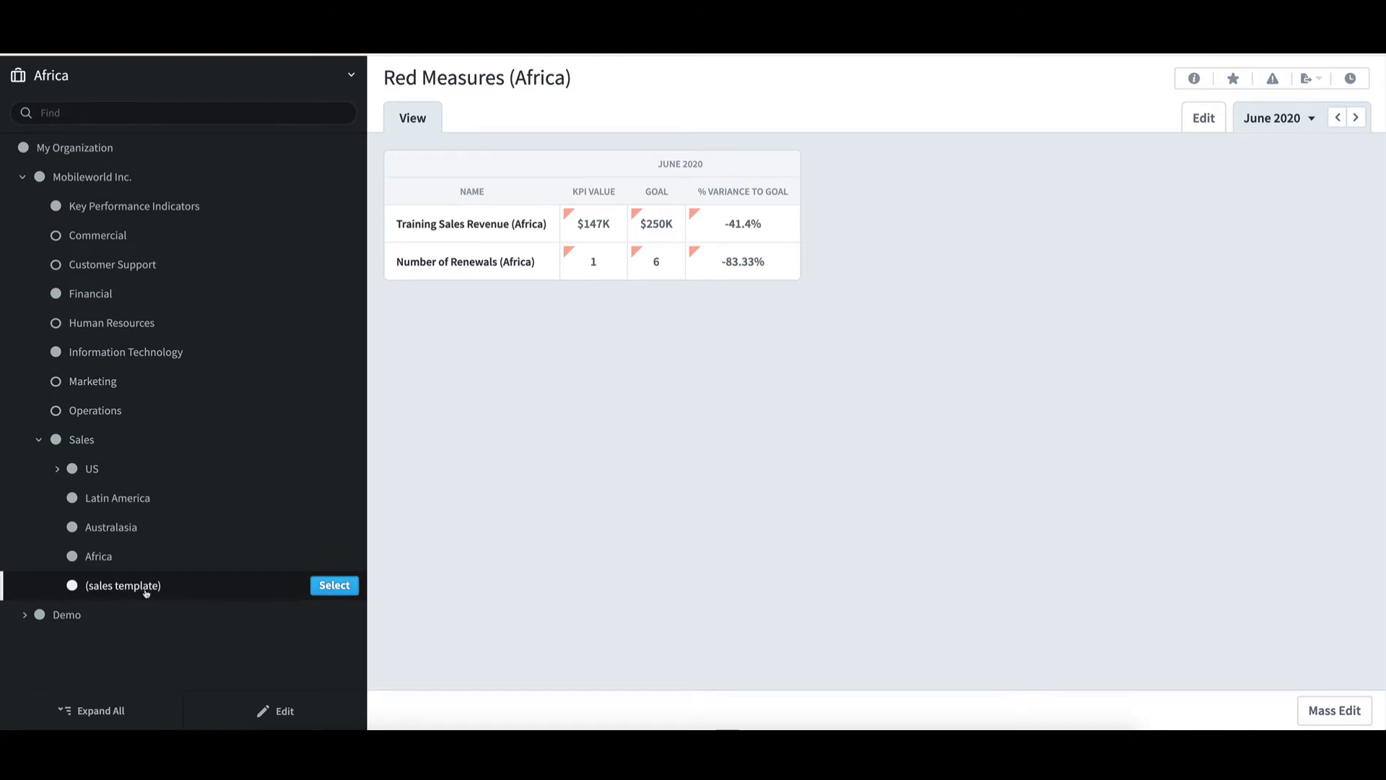
pyautogui.click(285, 711)
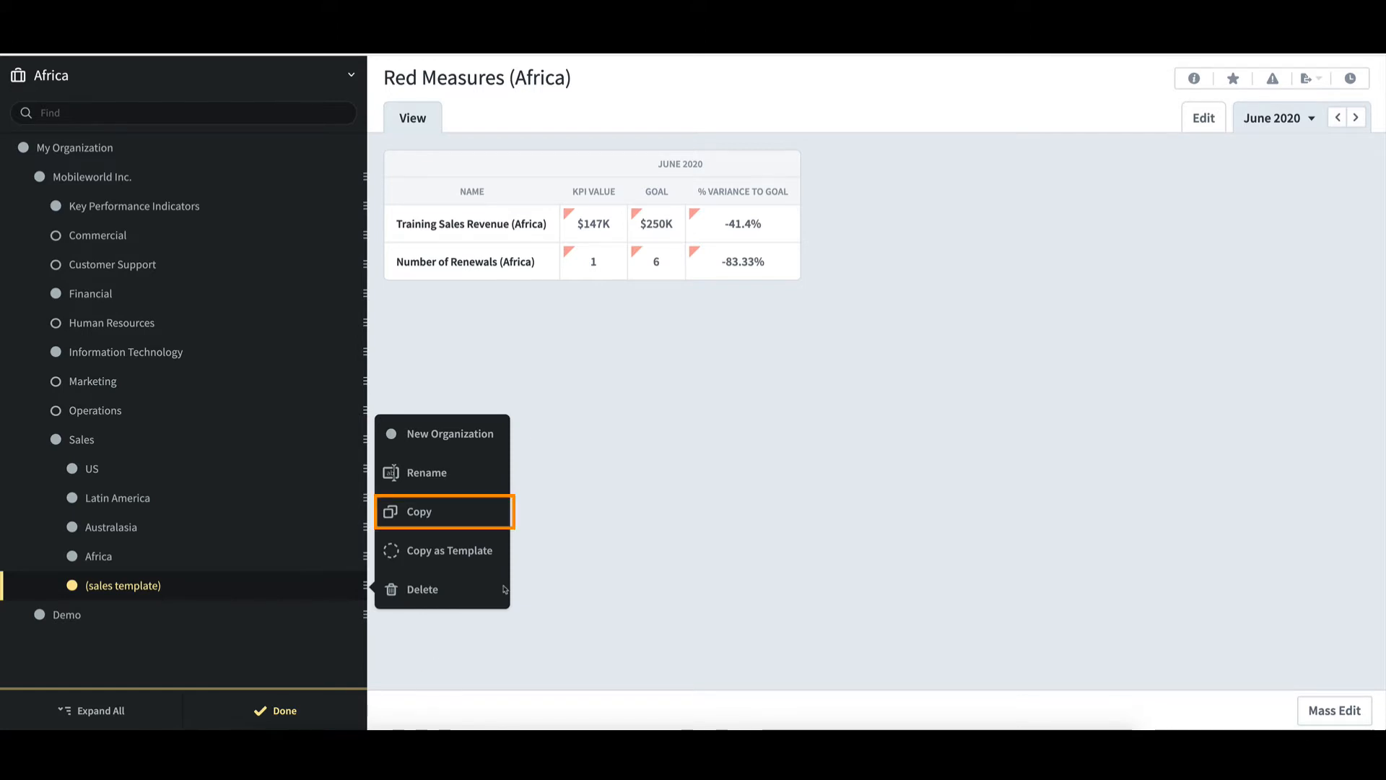
pyautogui.click(494, 514)
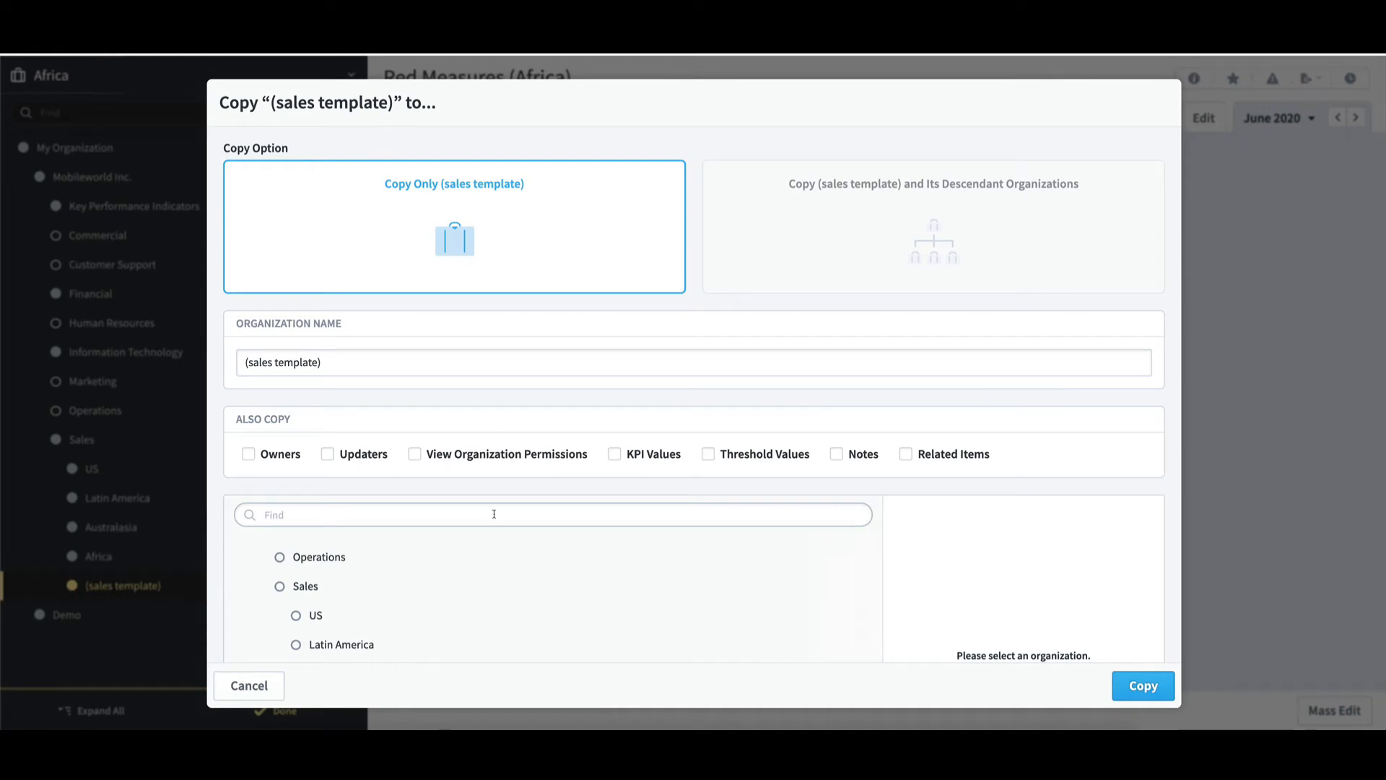
pyautogui.click(332, 361)
pyautogui.moveTo(230, 361); pyautogui.dragTo(221, 364)
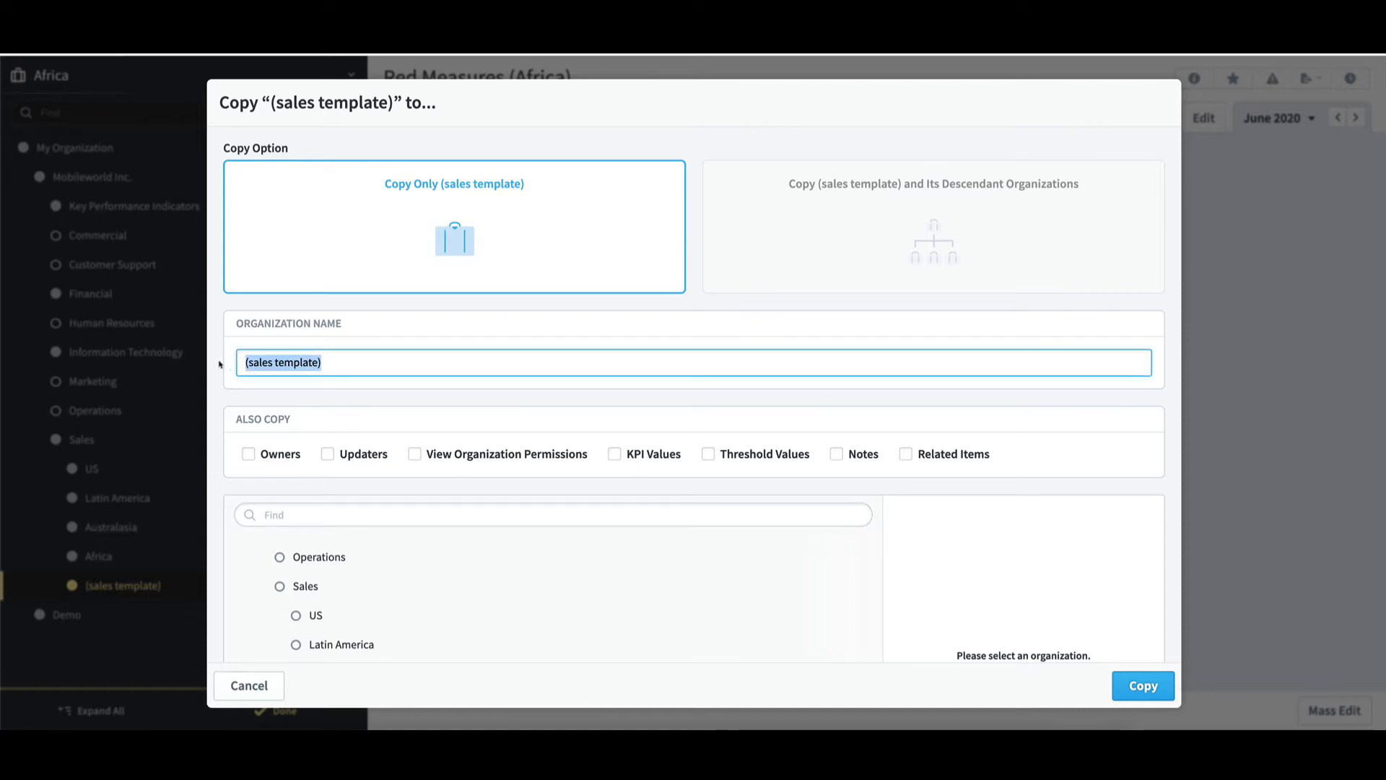
pyautogui.write('Europe ')
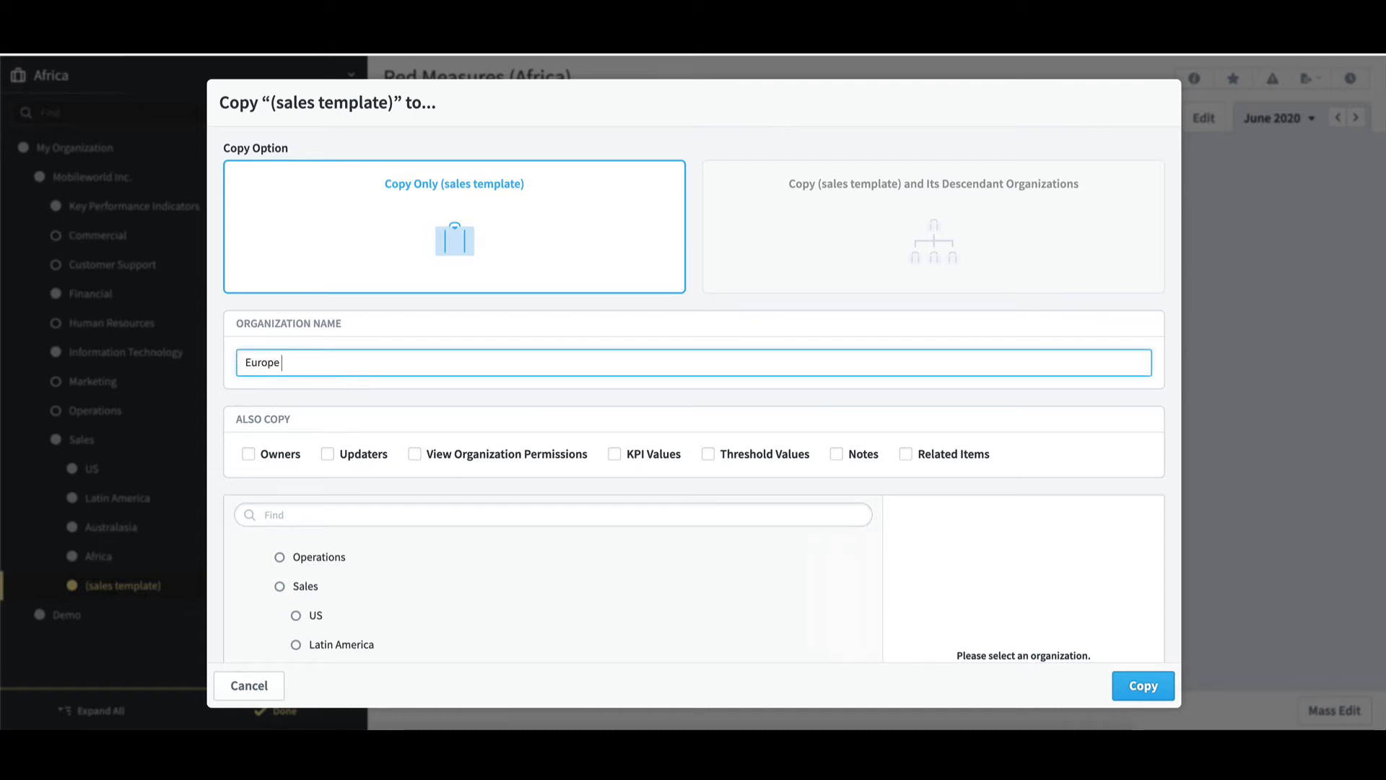
pyautogui.write('- Copy')
# - Choose Sales as the parent of the new organization and create the copy
pyautogui.scroll(-1, 505, 570)
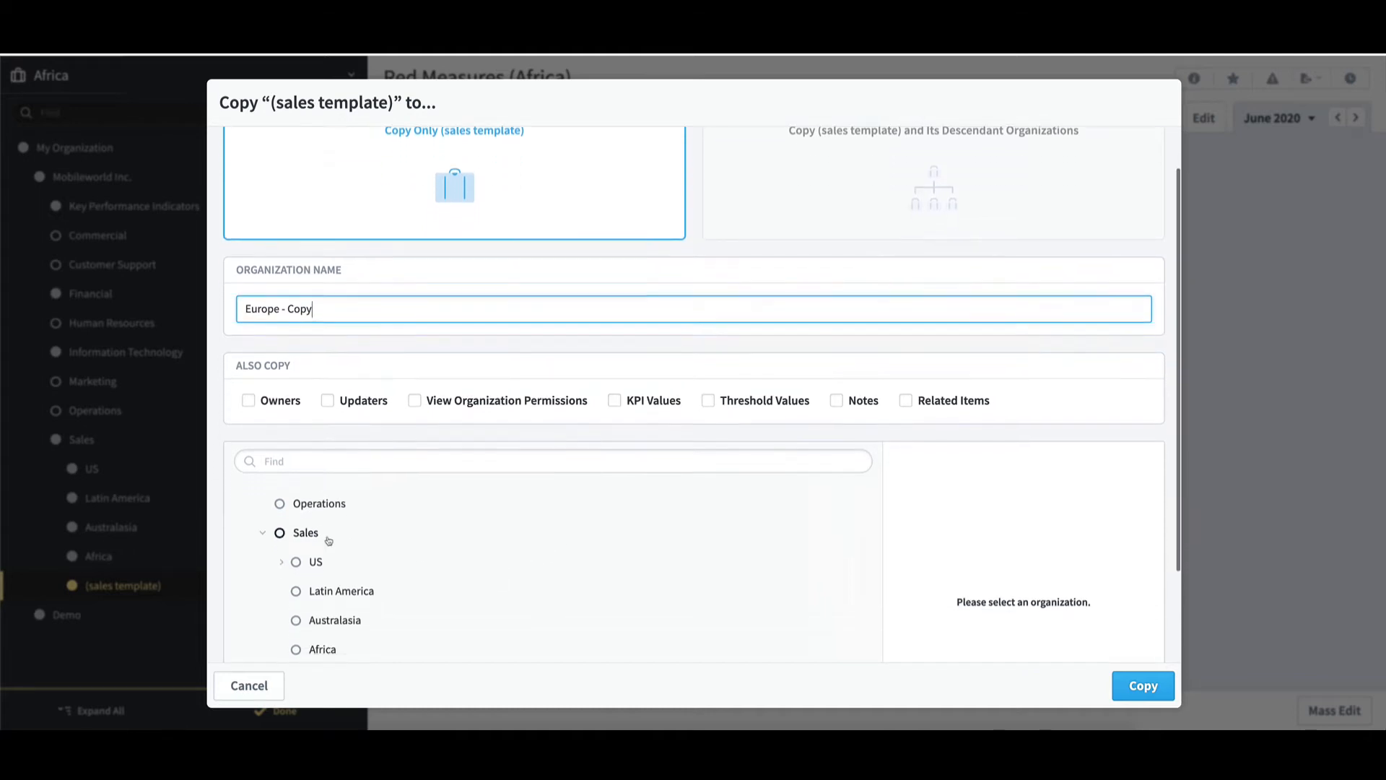
pyautogui.click(318, 538)
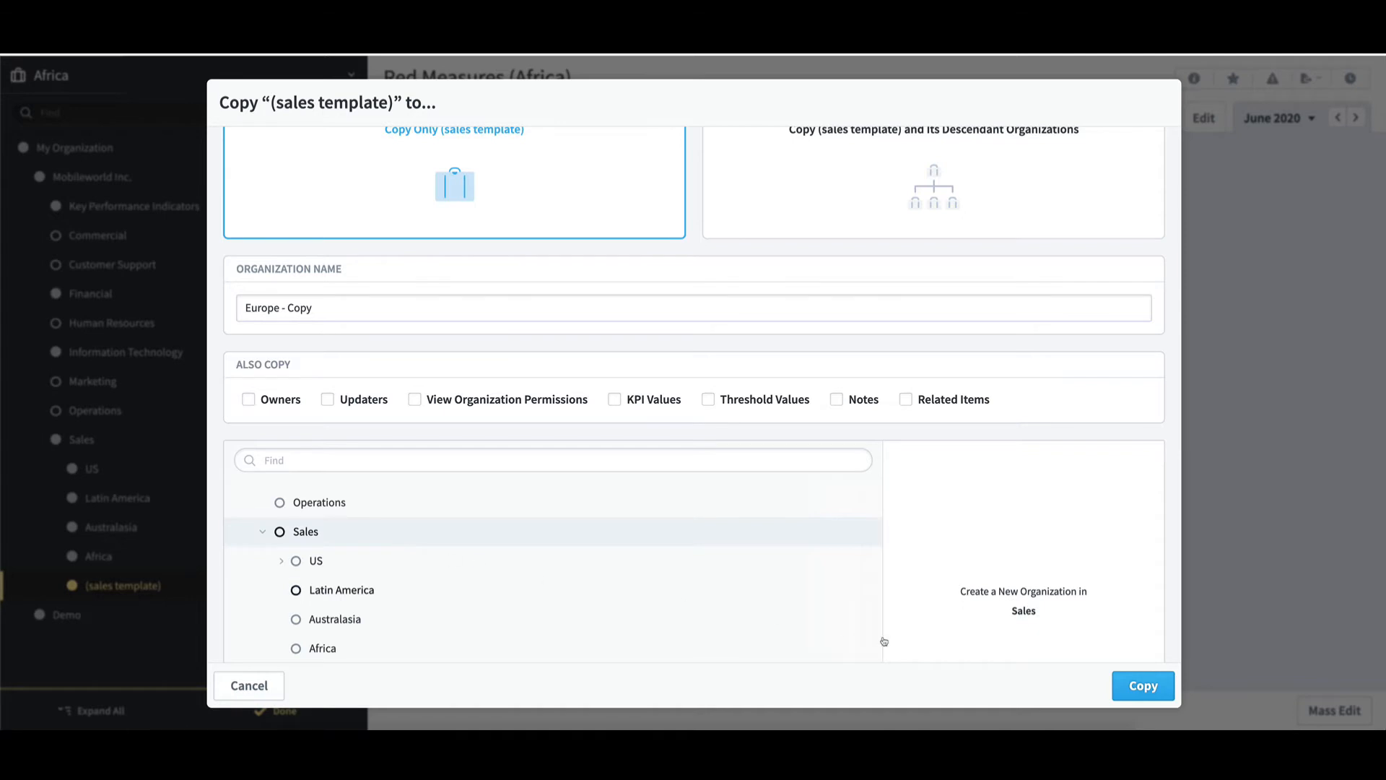
pyautogui.click(1140, 684)
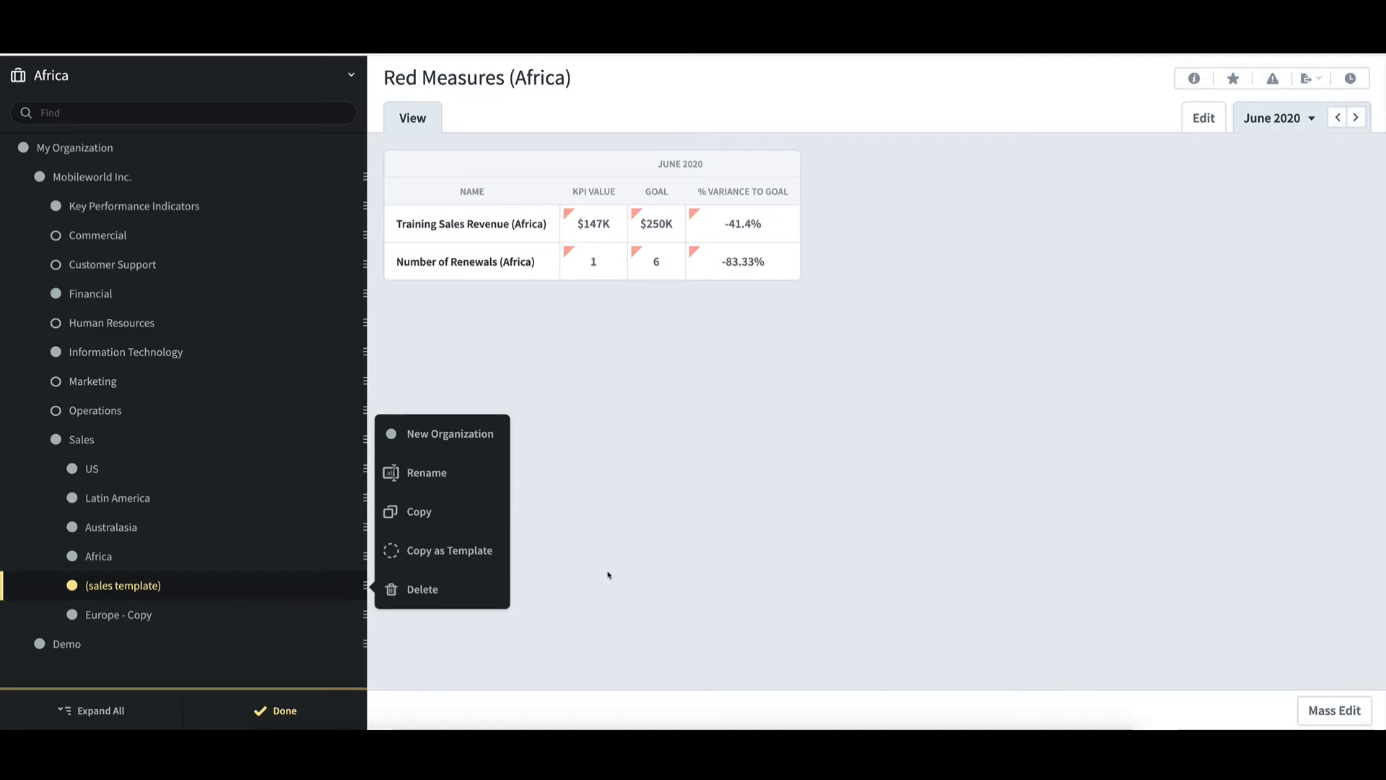
# - Set up a Copy as Template of the (sales template) organization only, with Sales as its parent, and proceed to naming
pyautogui.click(492, 555)
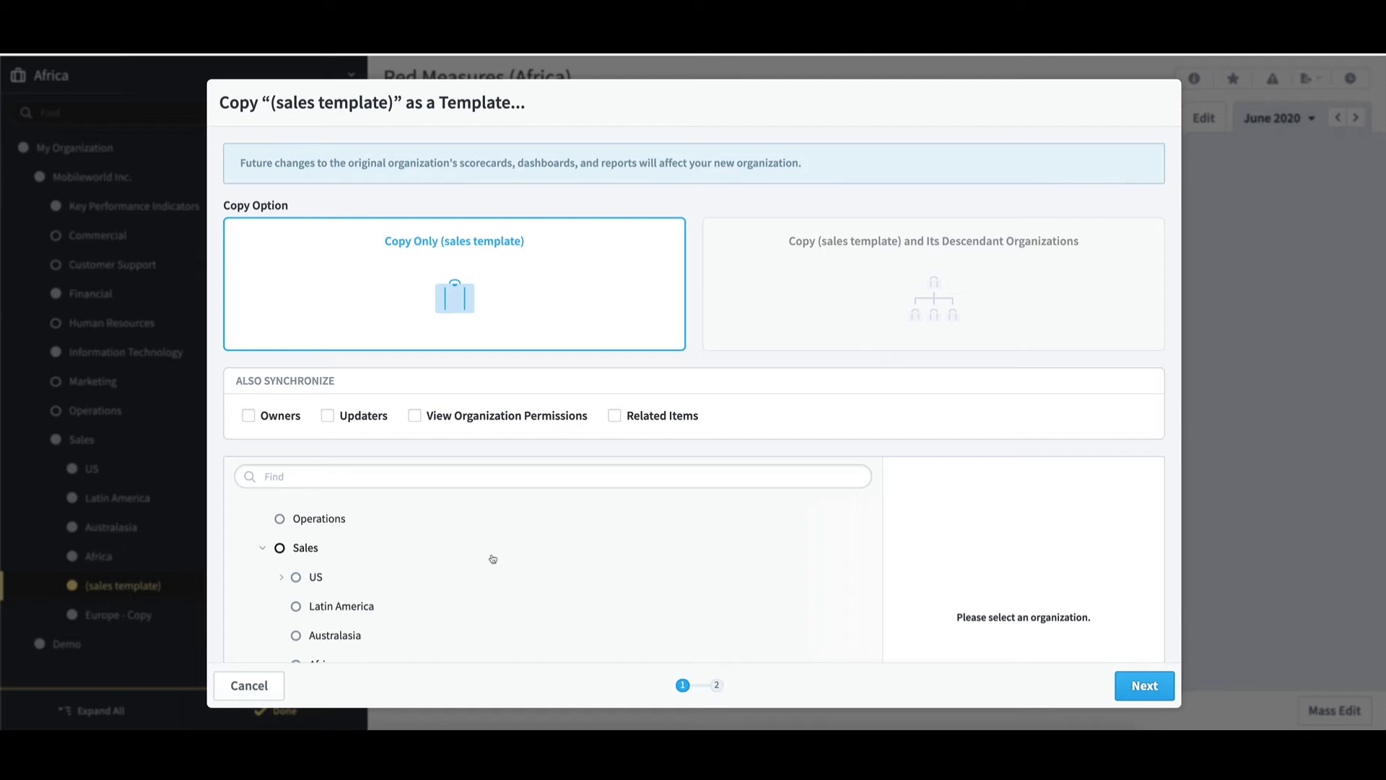
pyautogui.click(303, 551)
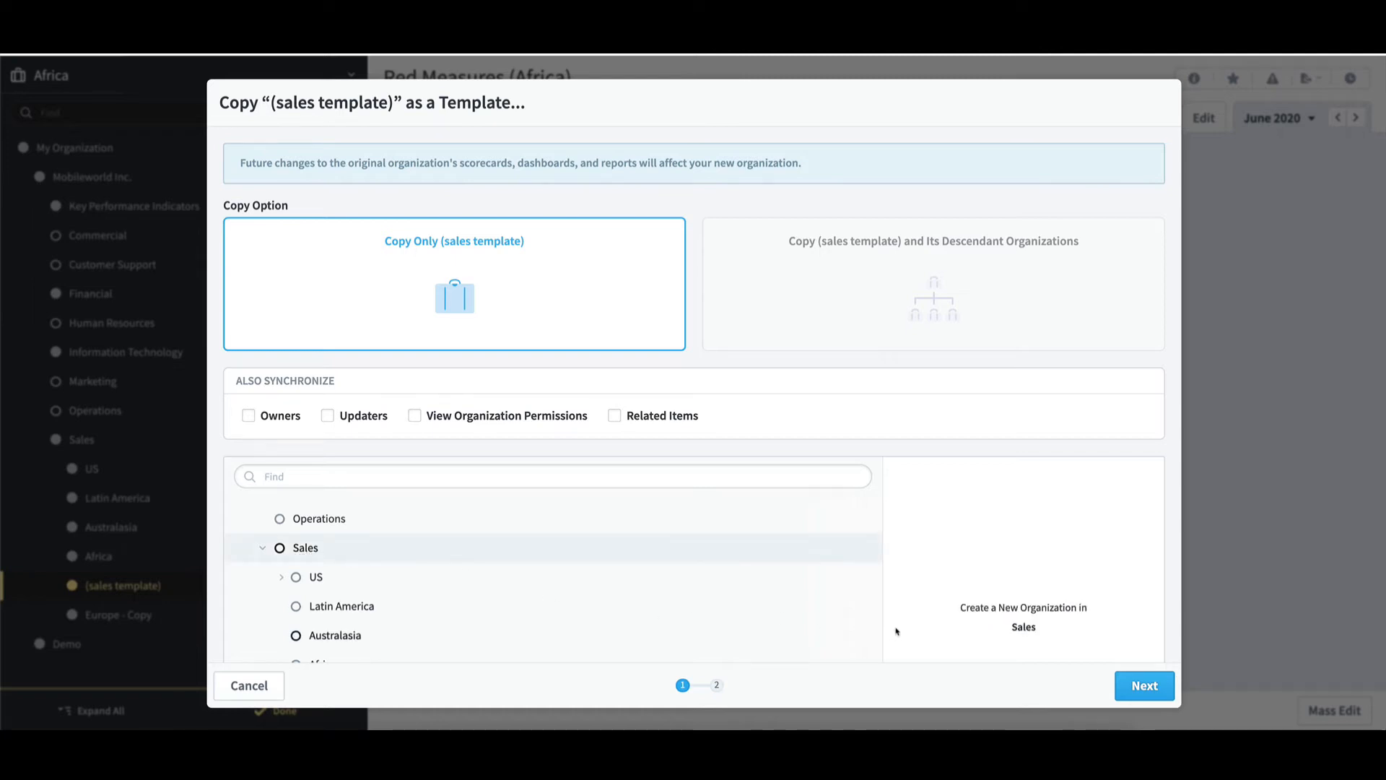
pyautogui.click(1142, 687)
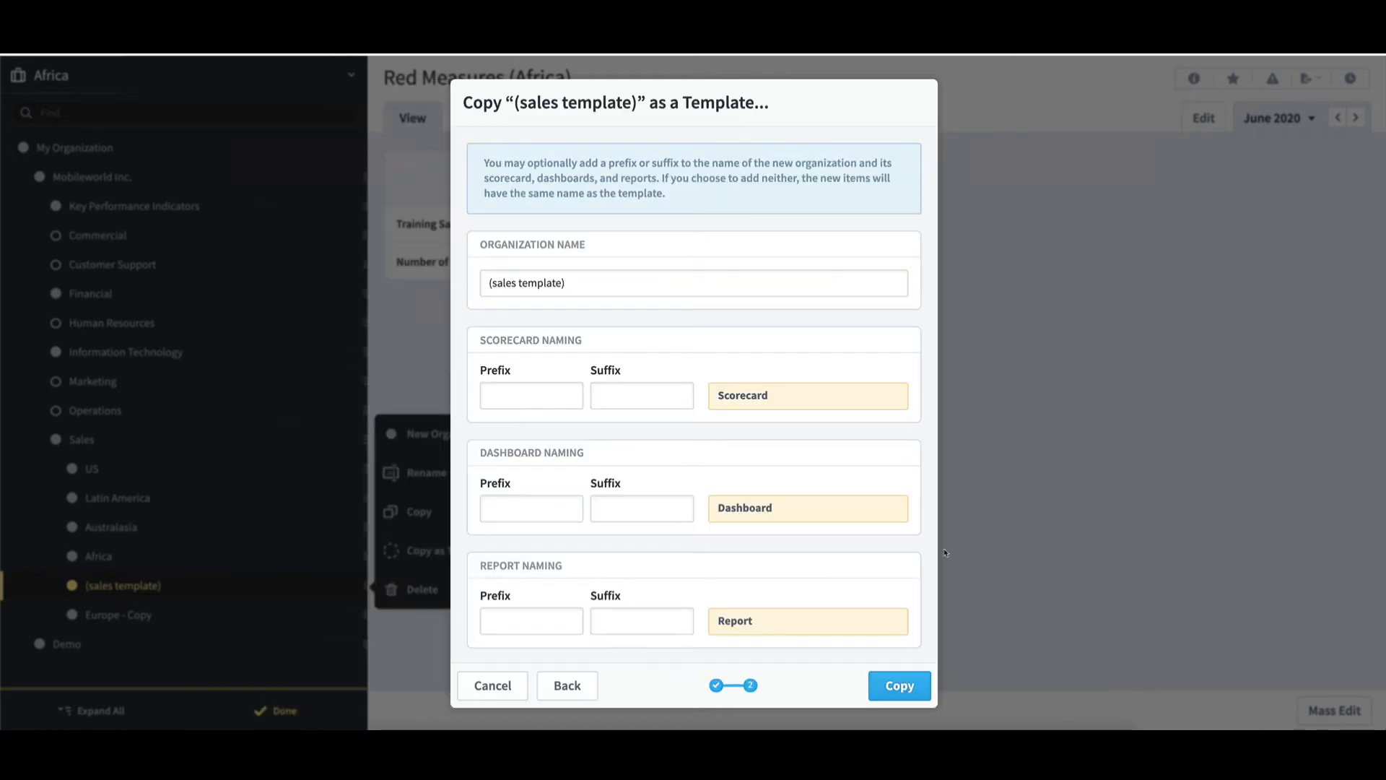
# - Name the new template-based organization "Europe - Copy as Template"
pyautogui.click(604, 291)
pyautogui.moveTo(604, 291); pyautogui.dragTo(482, 284)
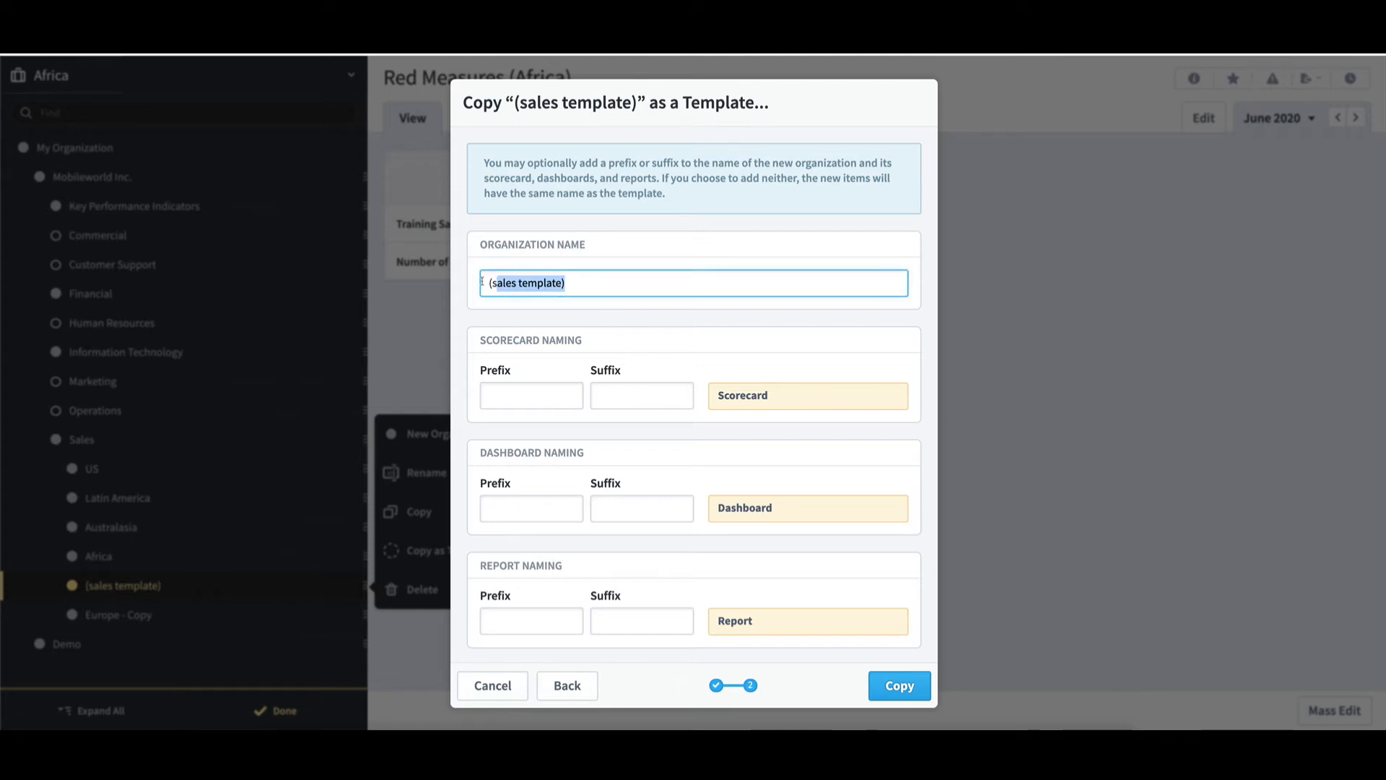
pyautogui.write('Eur')
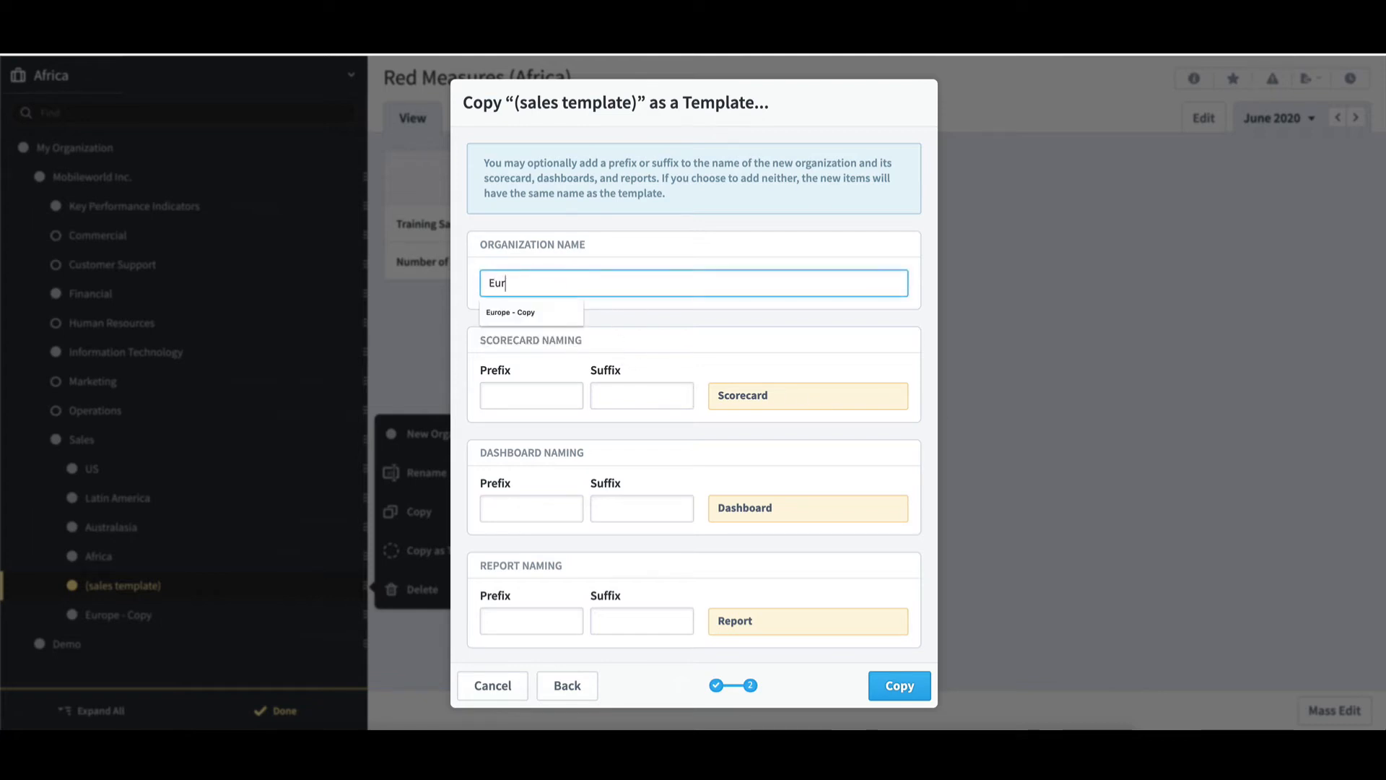
pyautogui.write('ope - Copy as Temp')
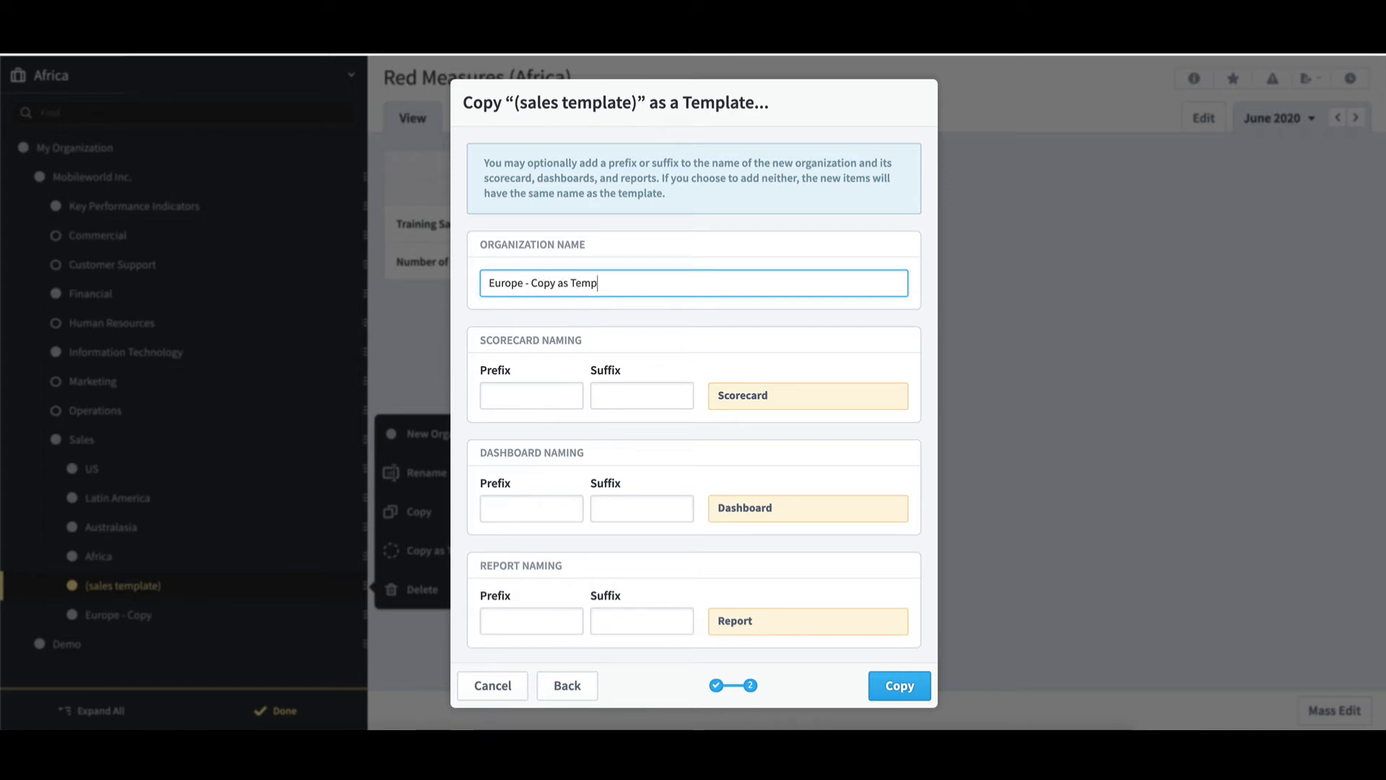
pyautogui.write('alate')
# - Add the suffix "(Europe)" to the scorecard, dashboard and report names, create the template copy and finish editing organizations
pyautogui.scroll(-1, 622, 371)
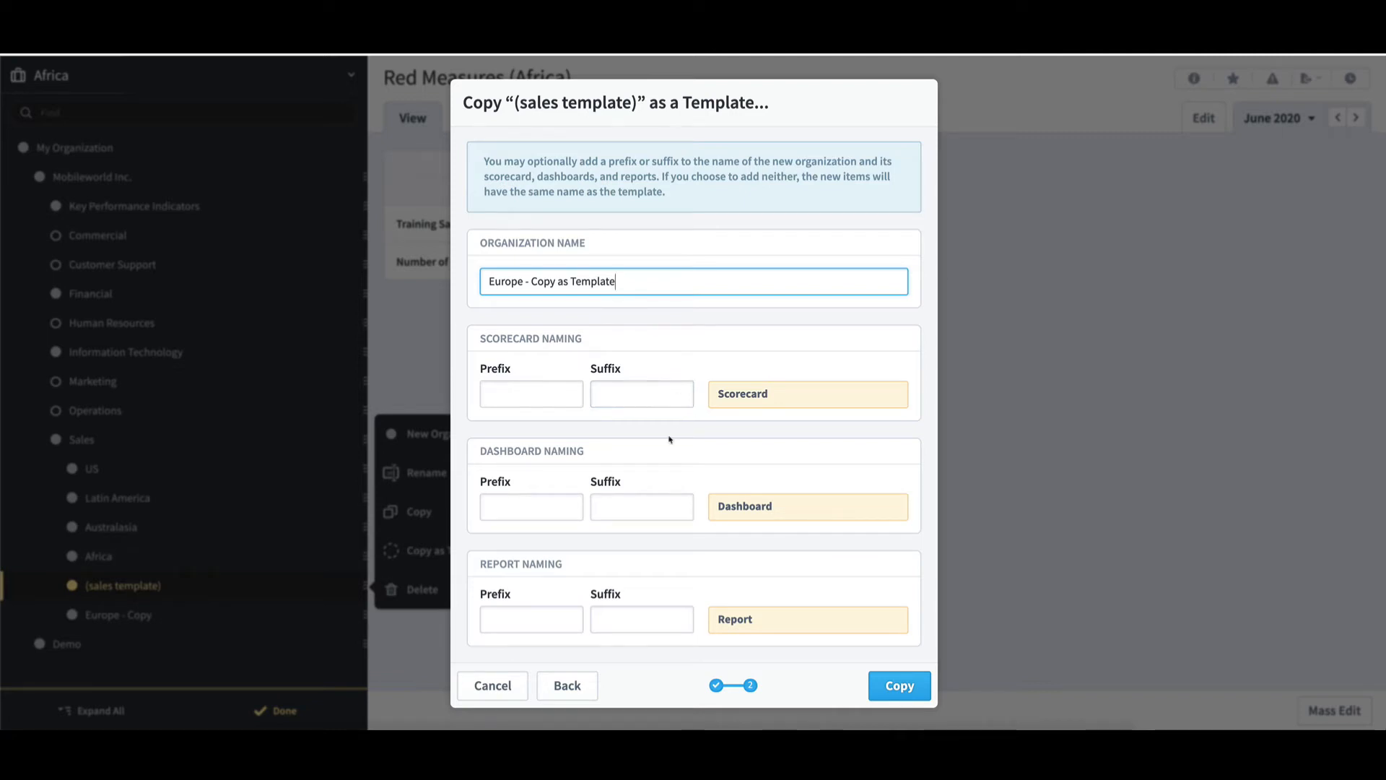
pyautogui.click(644, 401)
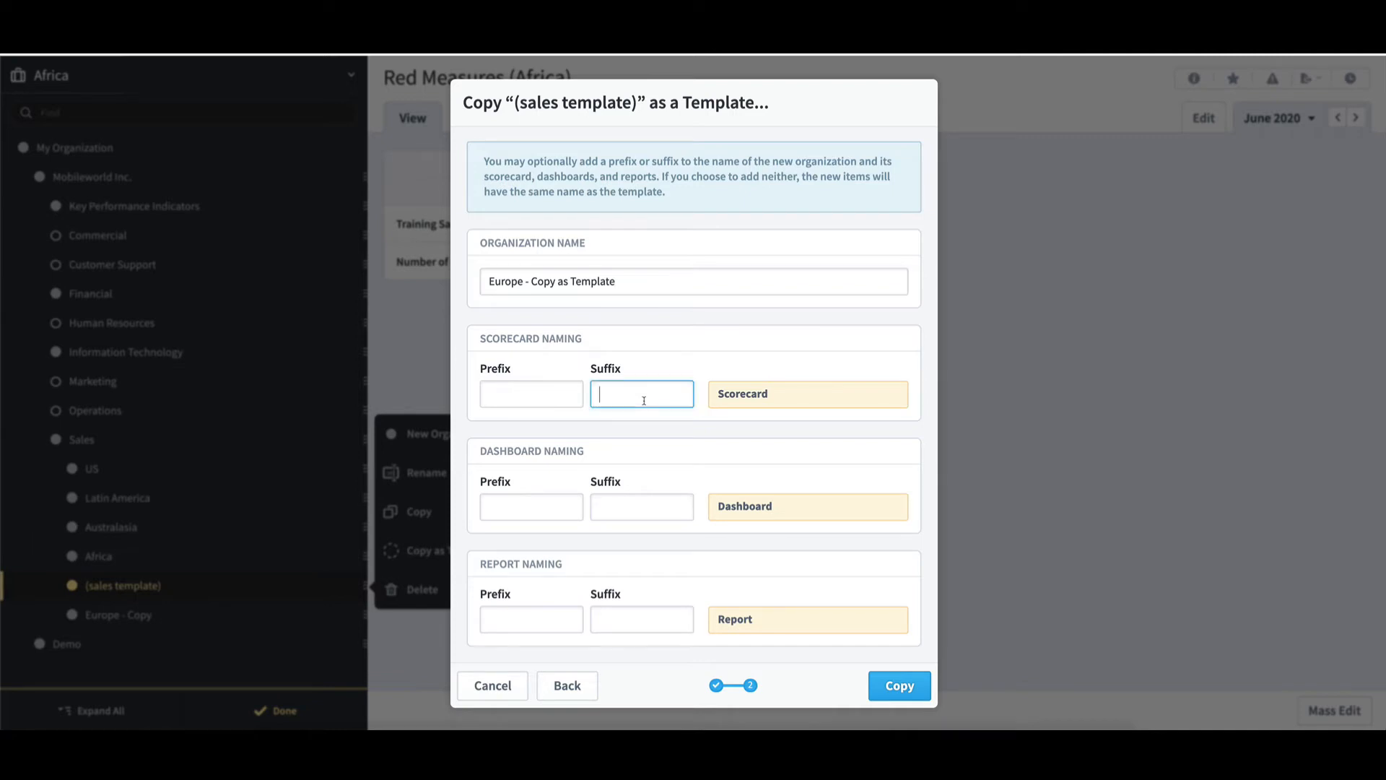
pyautogui.write('(Europe)')
pyautogui.moveTo(640, 390); pyautogui.dragTo(583, 389)
pyautogui.rightClick(604, 394)
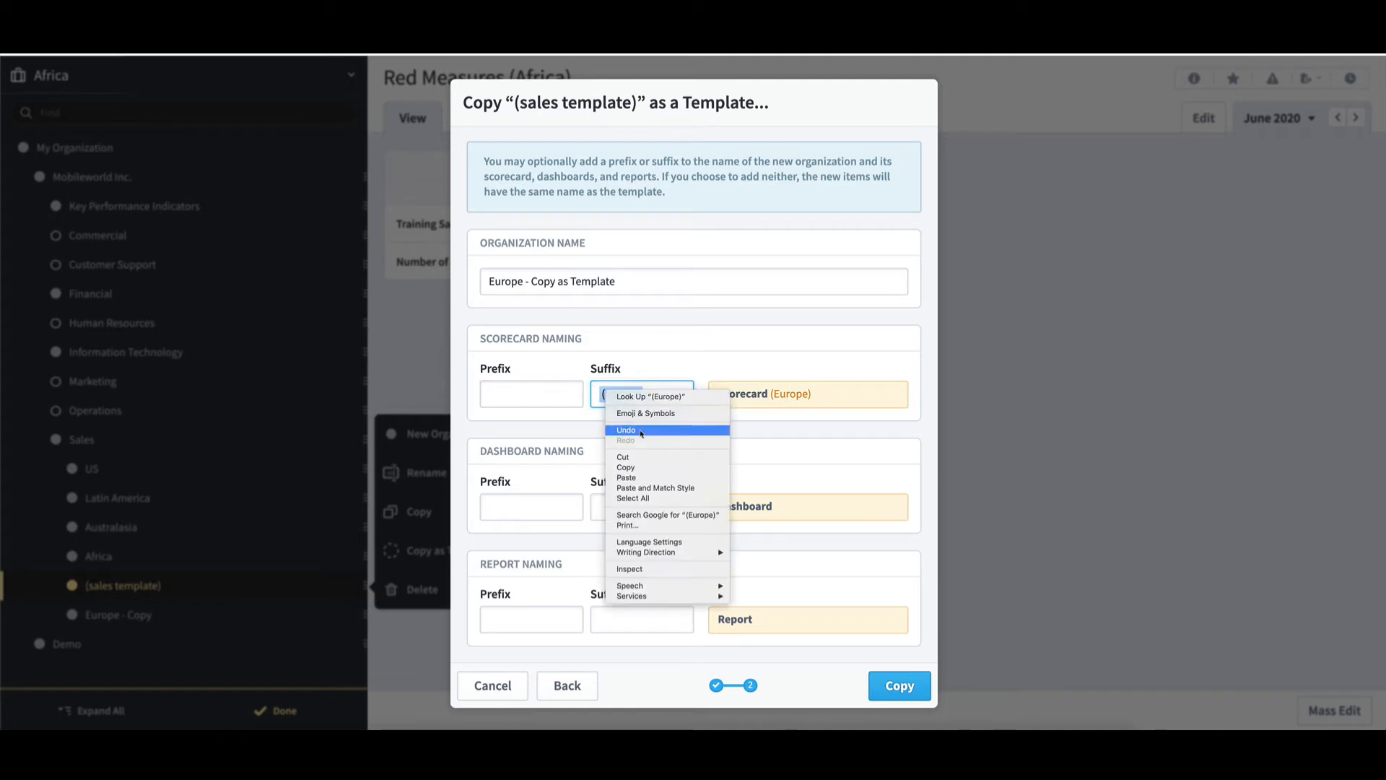
pyautogui.click(628, 468)
pyautogui.click(615, 505)
pyautogui.rightClick(615, 505)
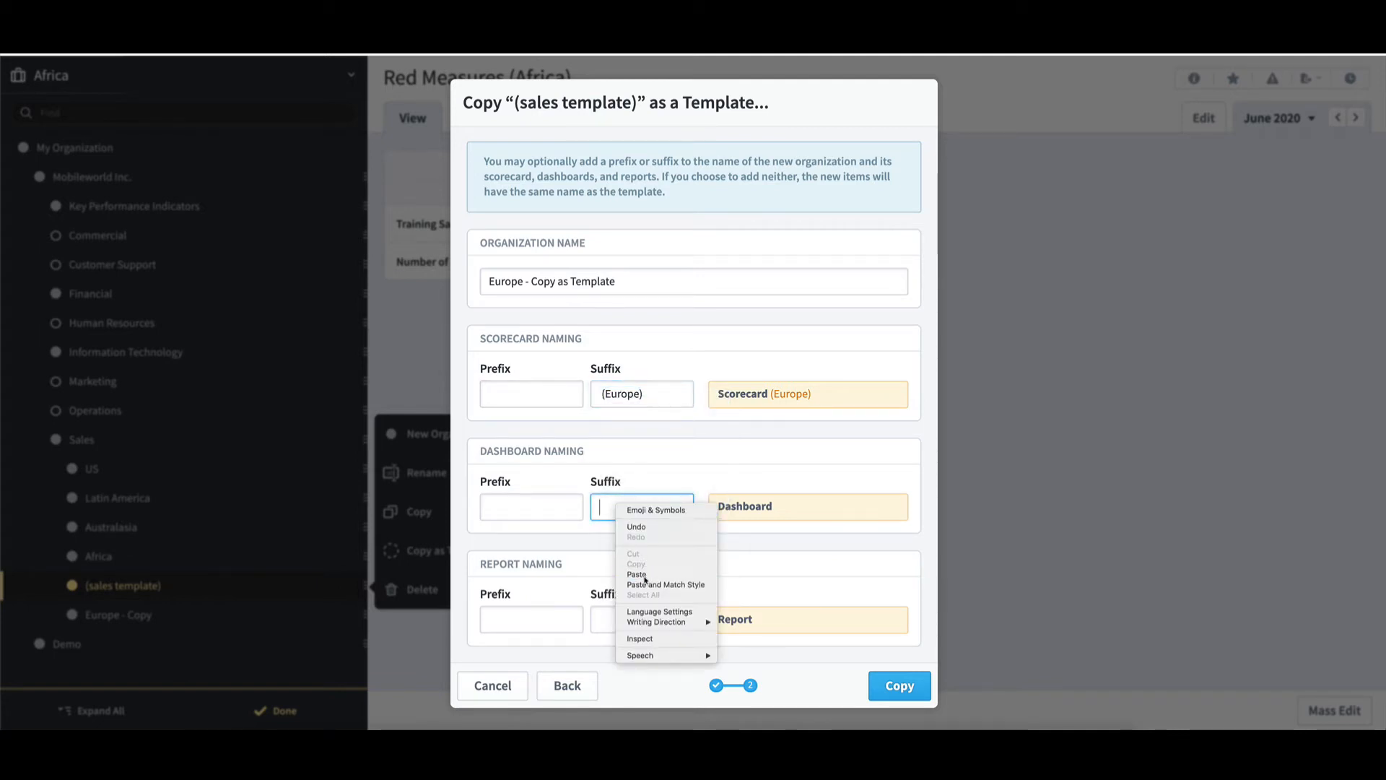
pyautogui.click(639, 576)
pyautogui.rightClick(621, 618)
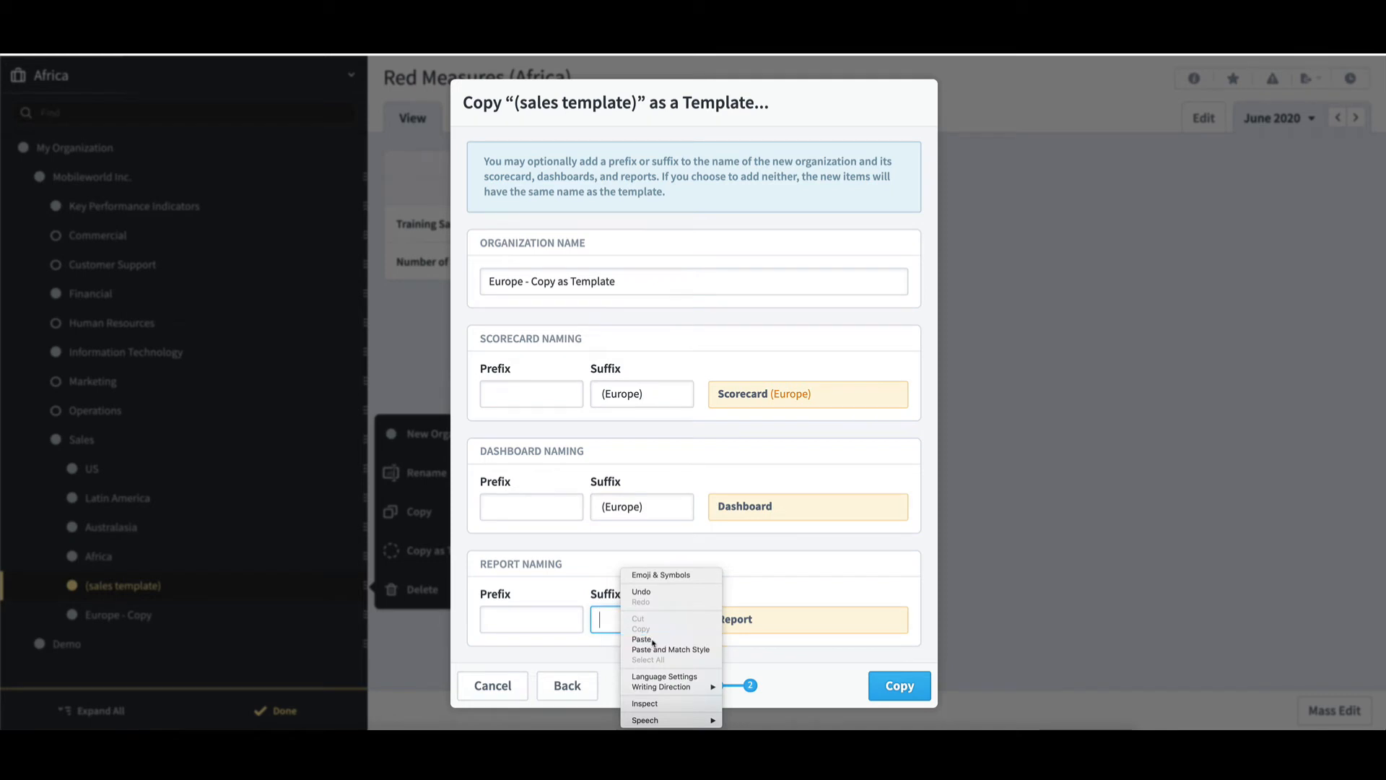
pyautogui.click(641, 638)
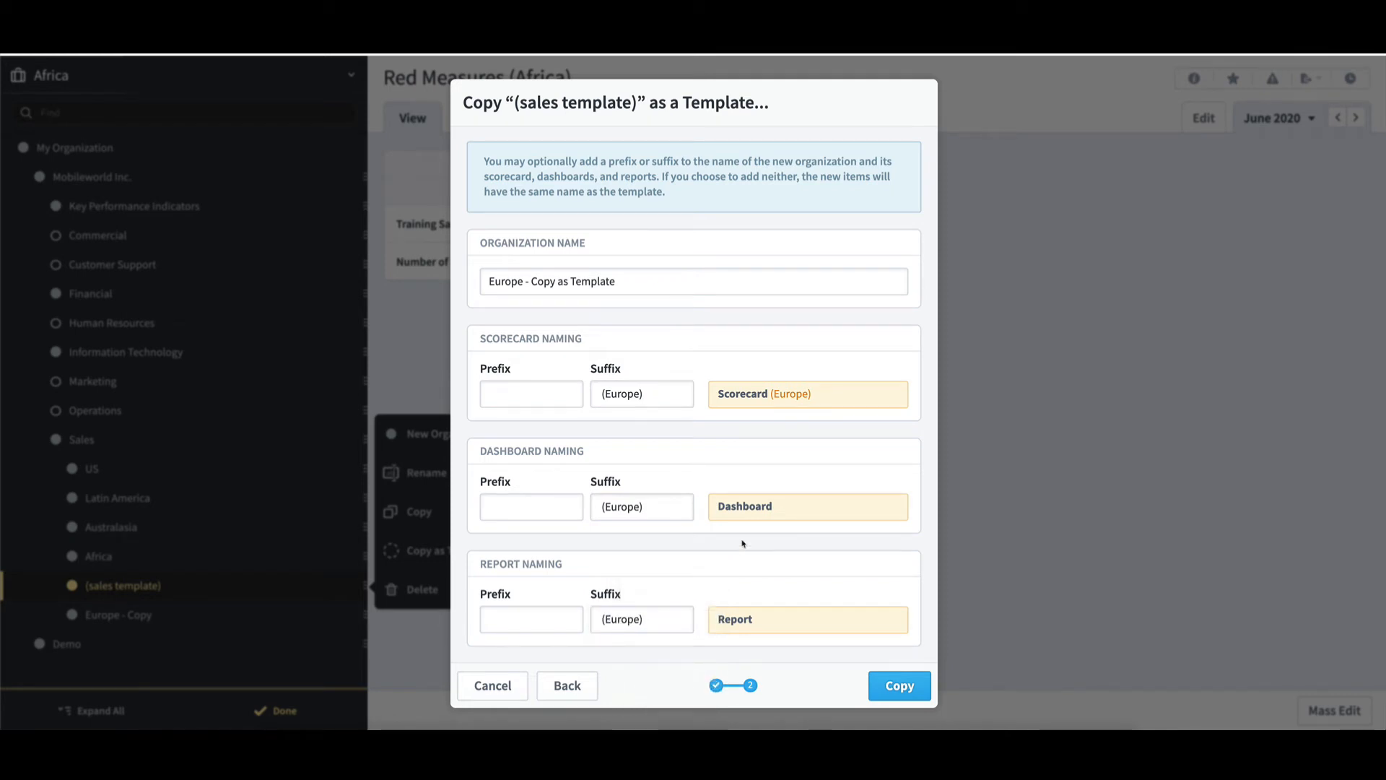
pyautogui.click(922, 685)
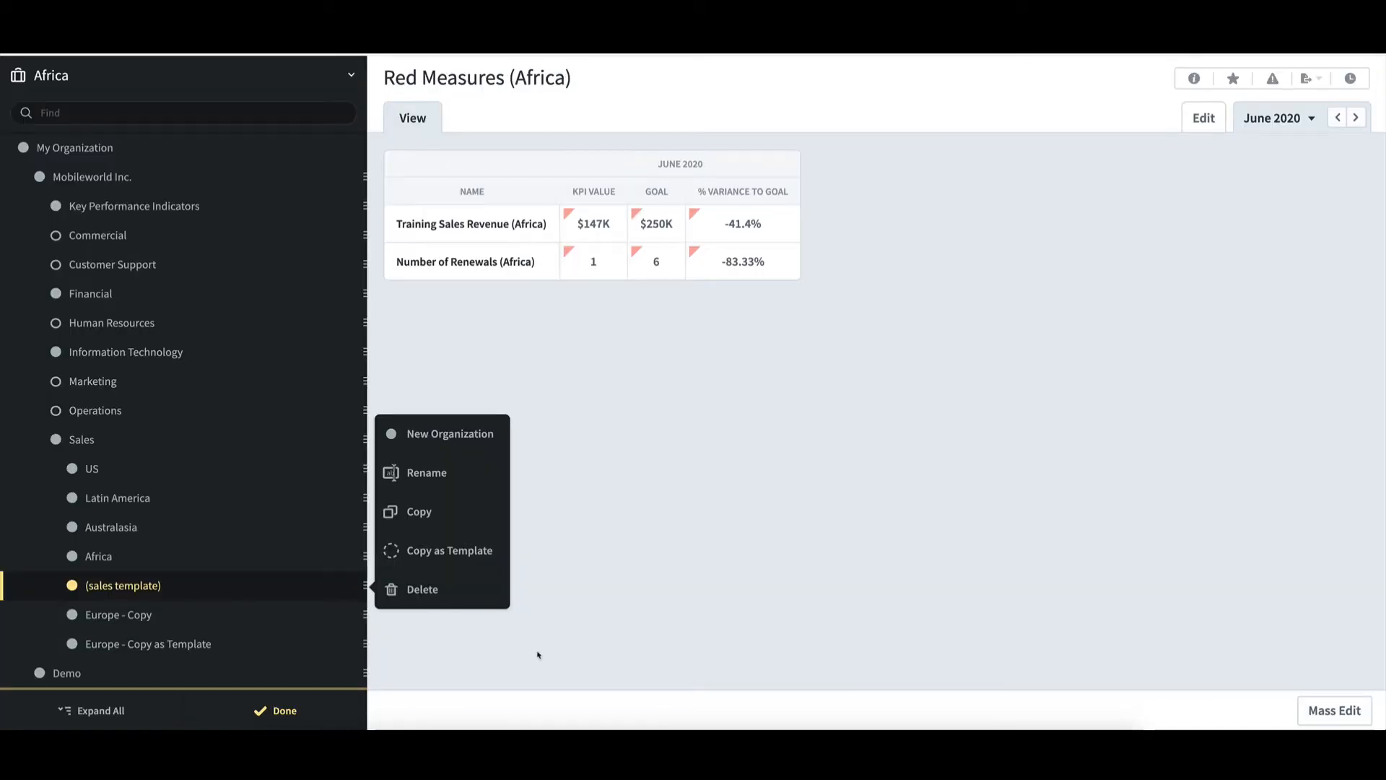
pyautogui.click(485, 659)
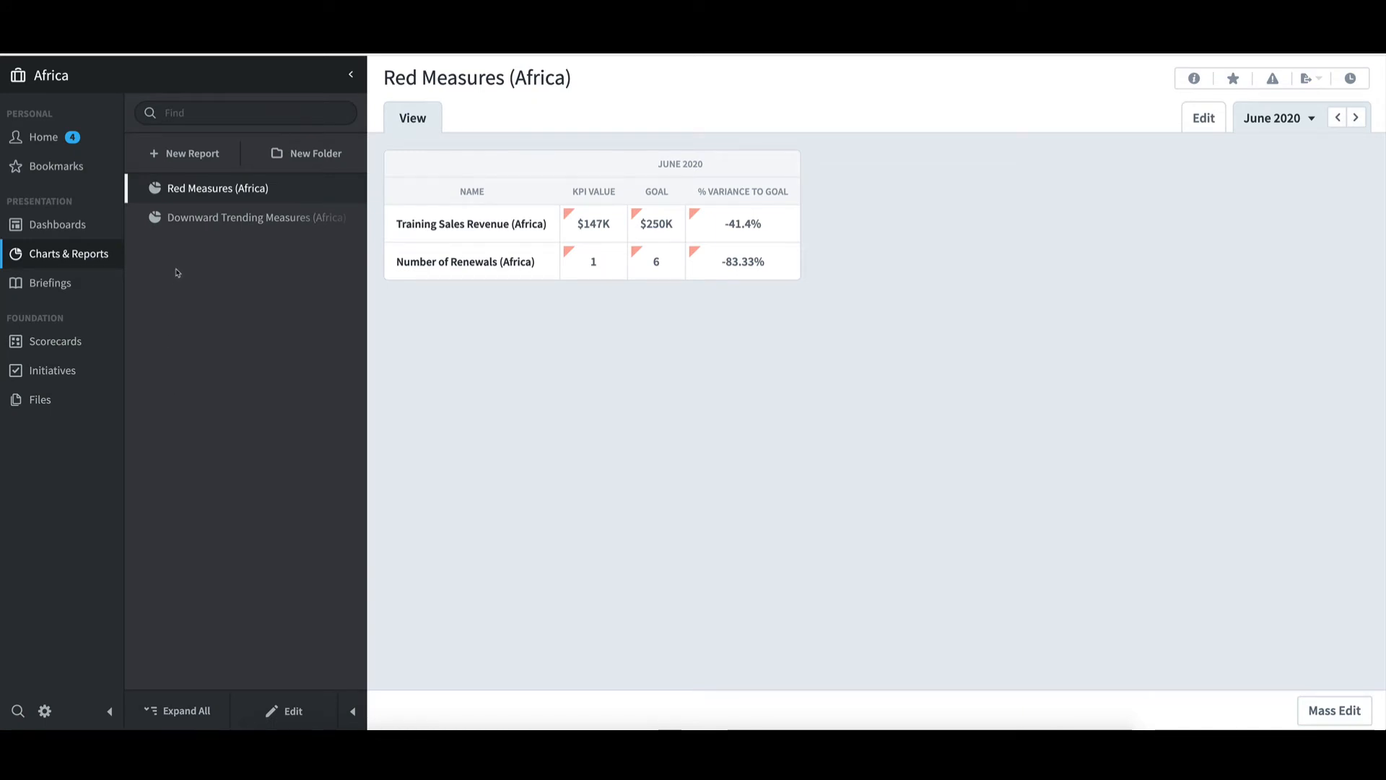
# - Switch to the Europe - Copy organization and examine its scorecard down to Product Sales Revenue, its dashboards and its reports
pyautogui.click(136, 77)
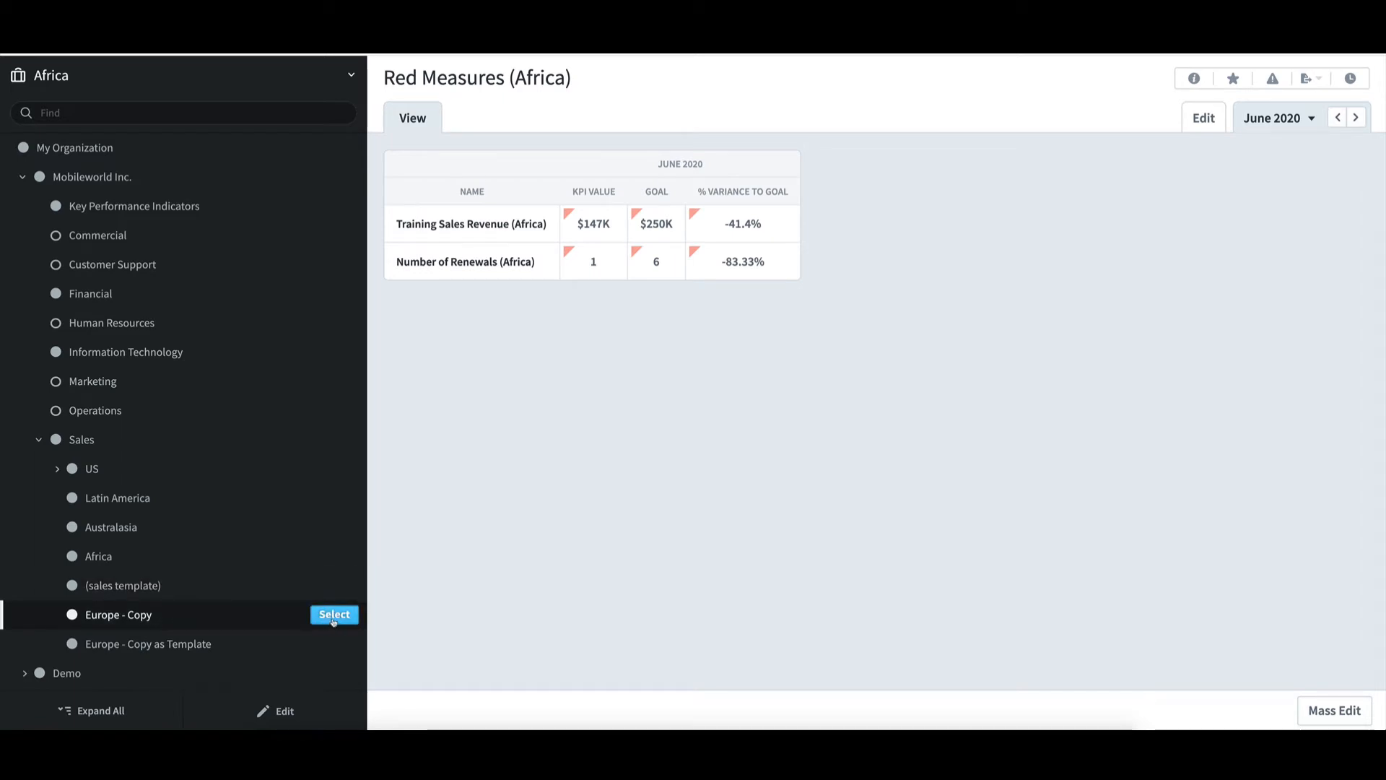
pyautogui.click(334, 614)
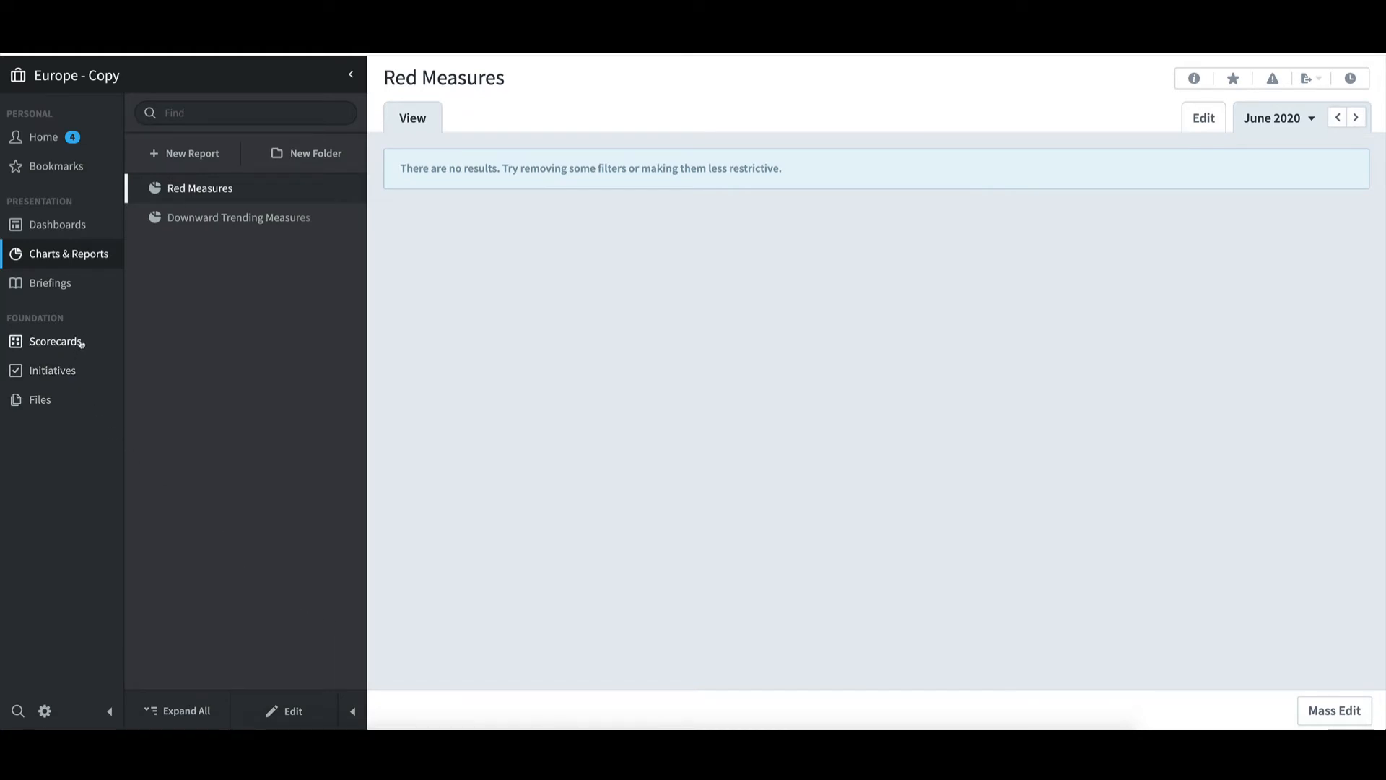
pyautogui.click(54, 341)
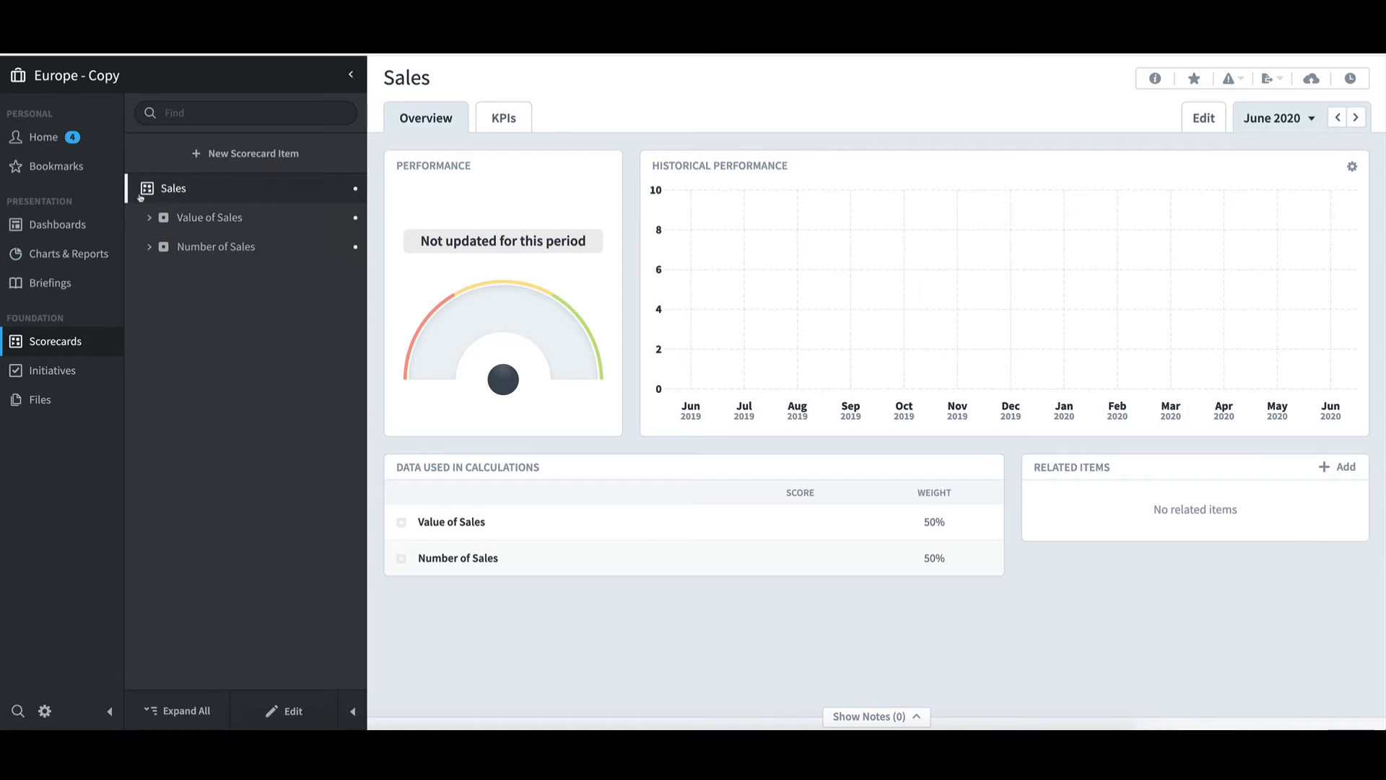
pyautogui.click(148, 217)
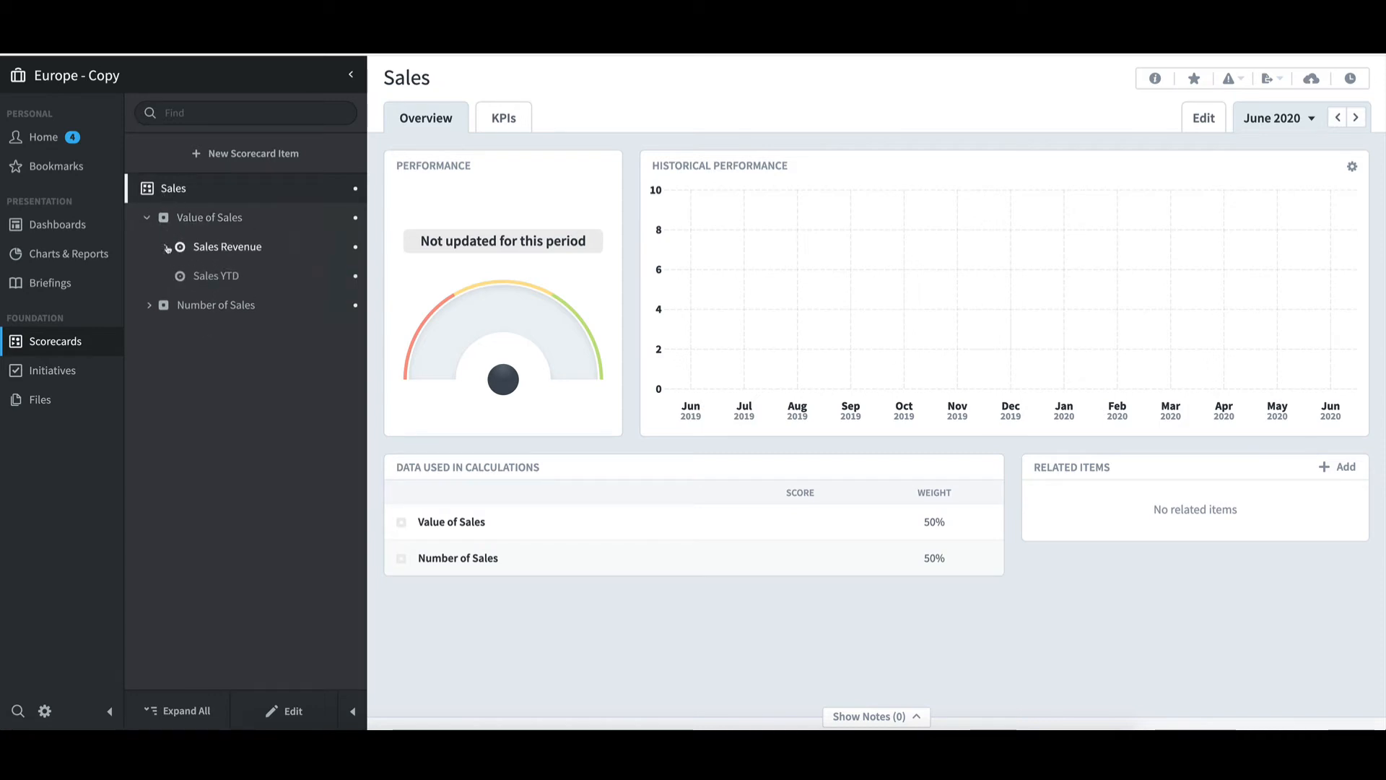
pyautogui.click(167, 247)
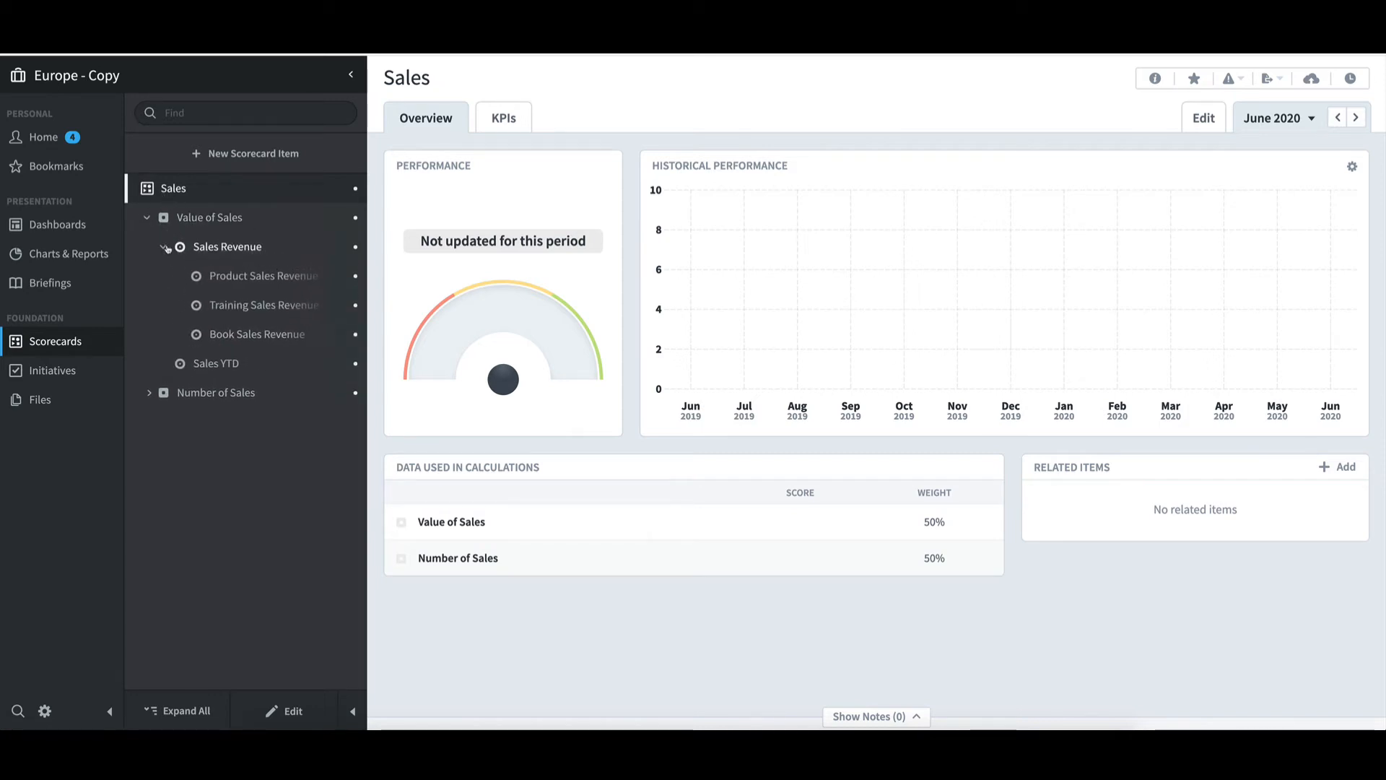
pyautogui.click(260, 276)
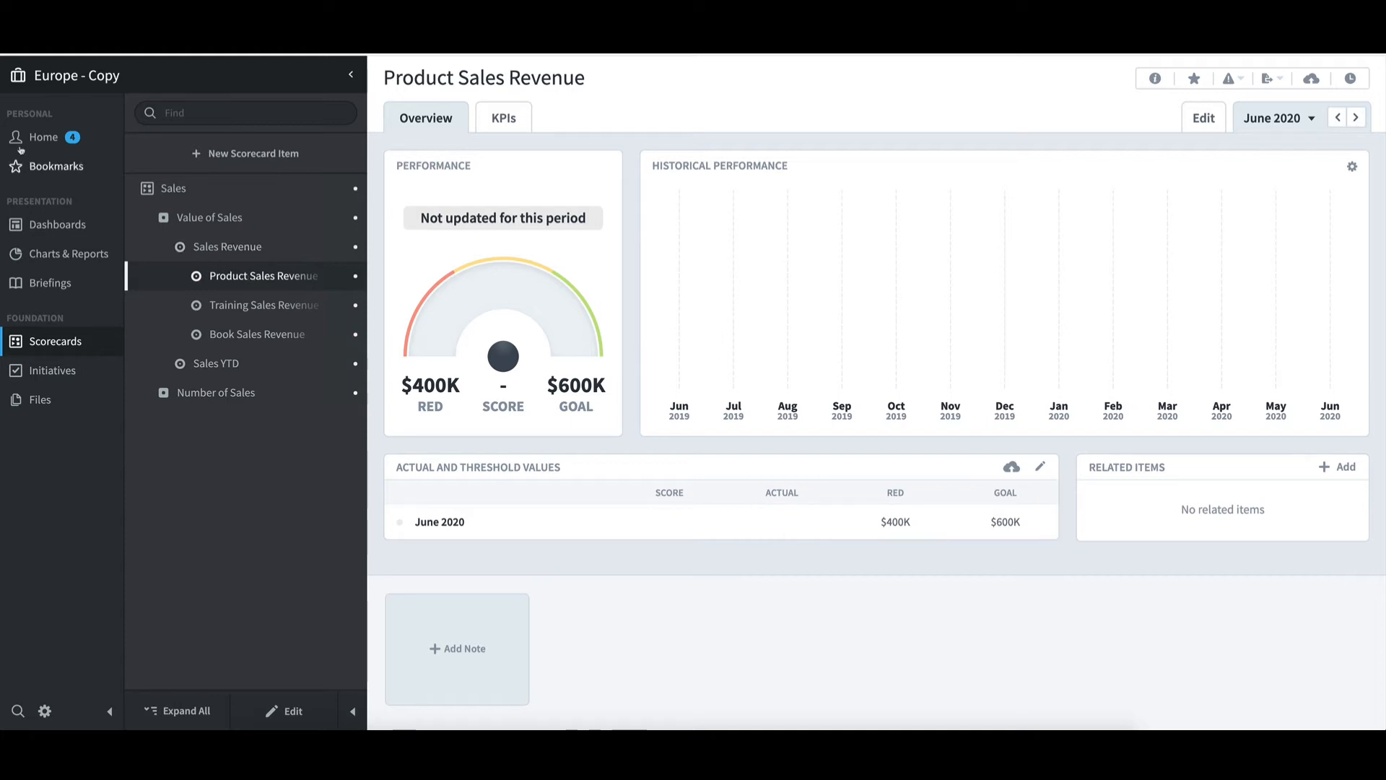
pyautogui.click(57, 225)
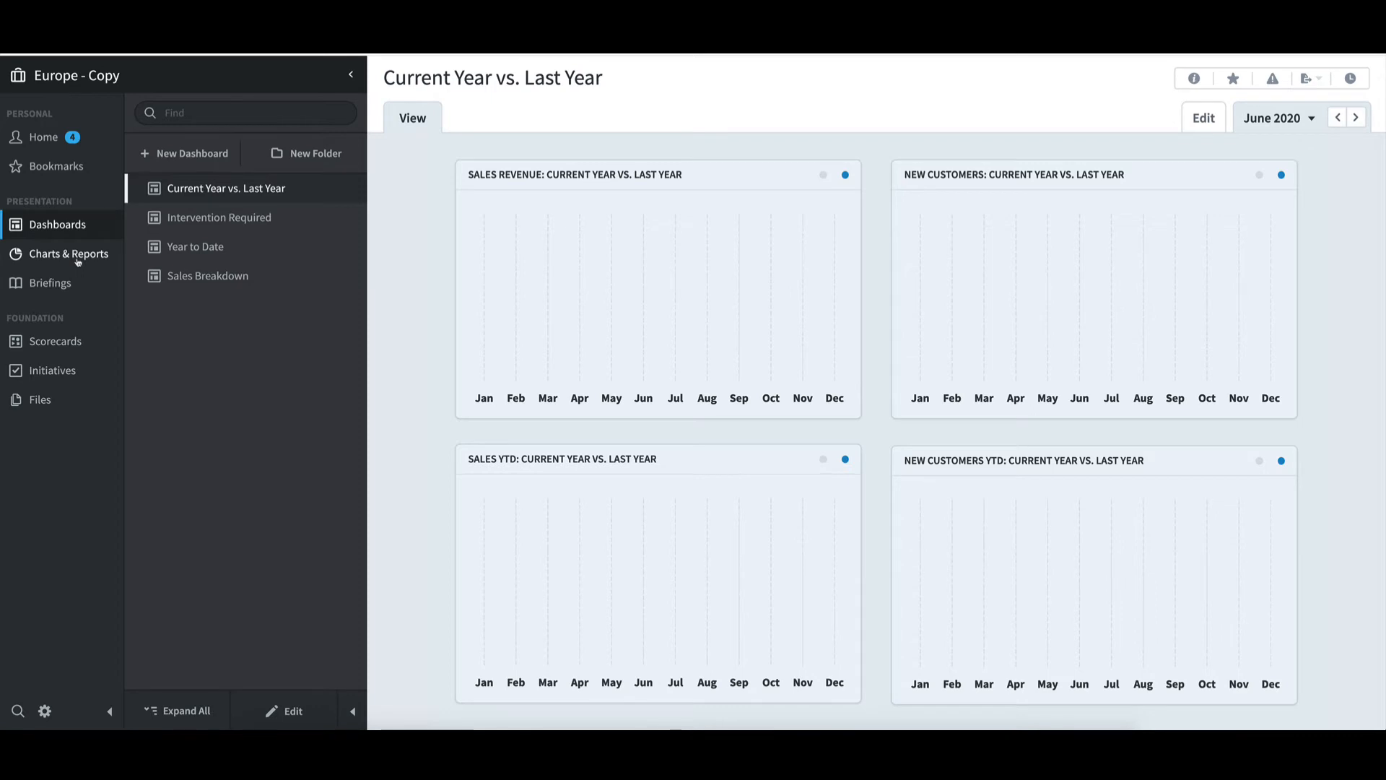
pyautogui.click(78, 258)
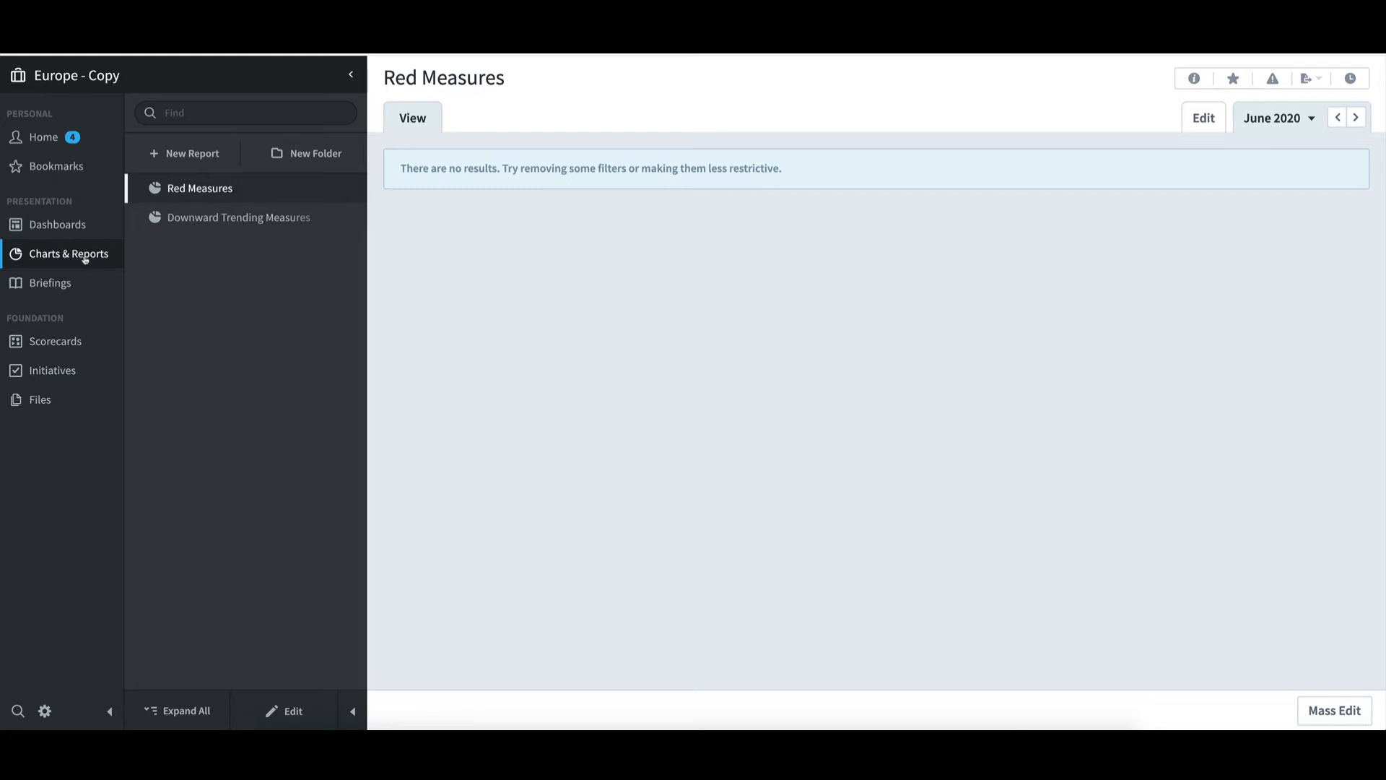
# - Switch to the Europe - Copy as Template organization and examine its scorecard down to the sales revenue KPIs, its dashboards and its reports
pyautogui.click(108, 81)
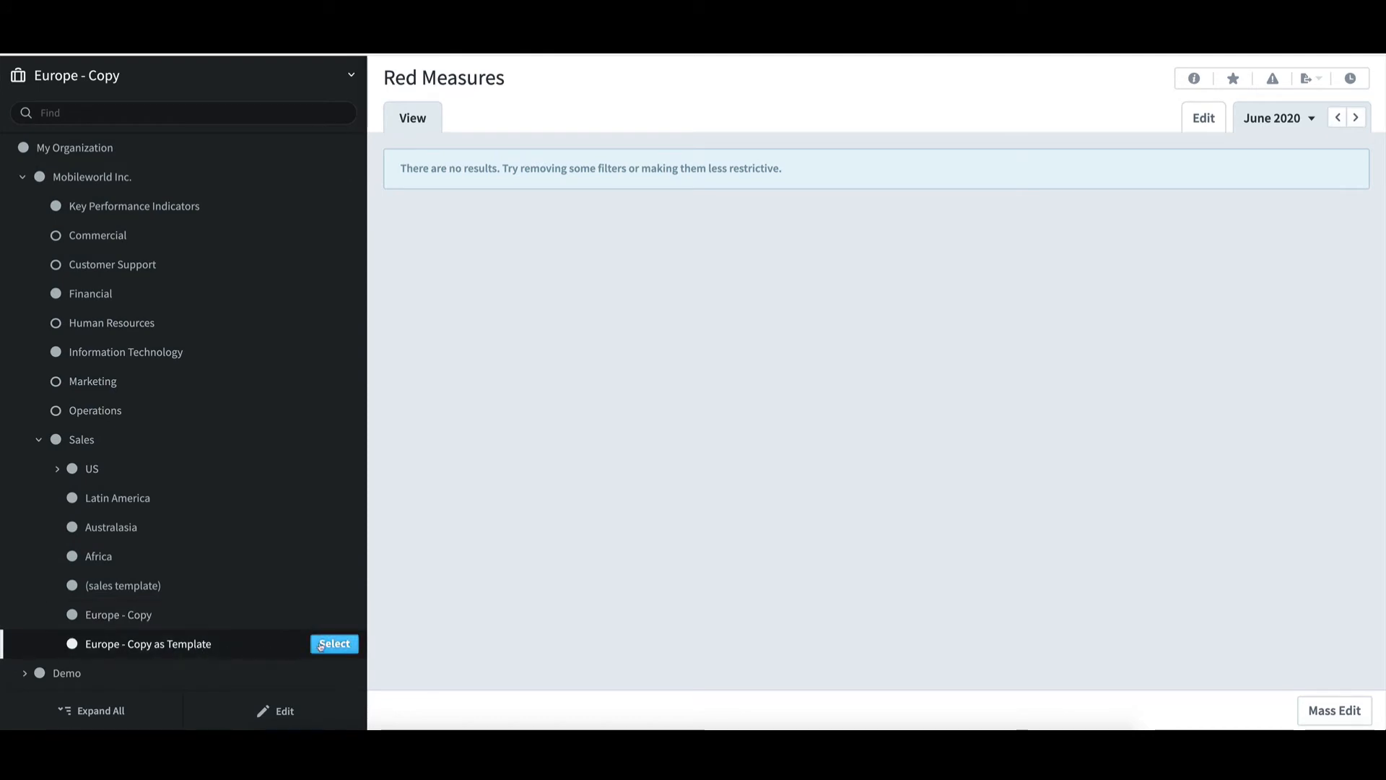
pyautogui.click(334, 643)
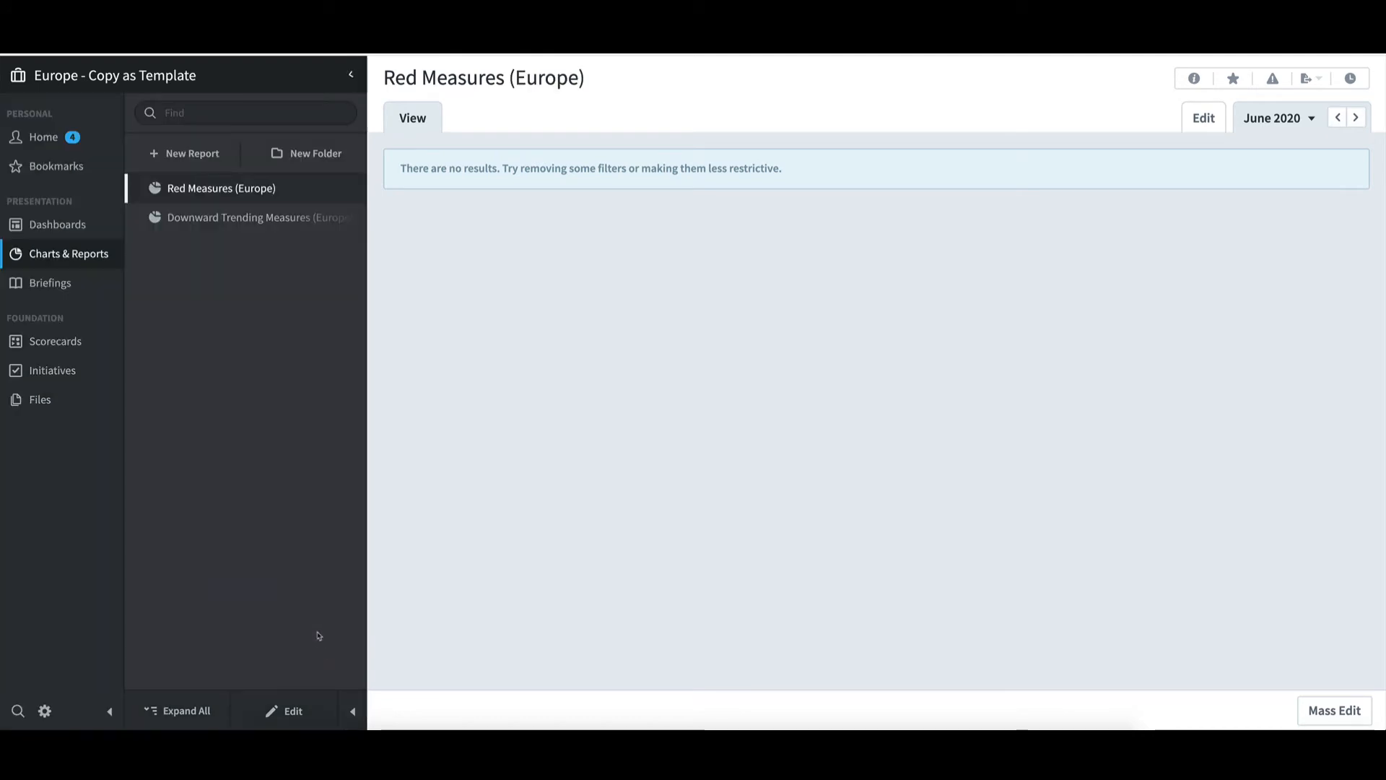
pyautogui.click(82, 349)
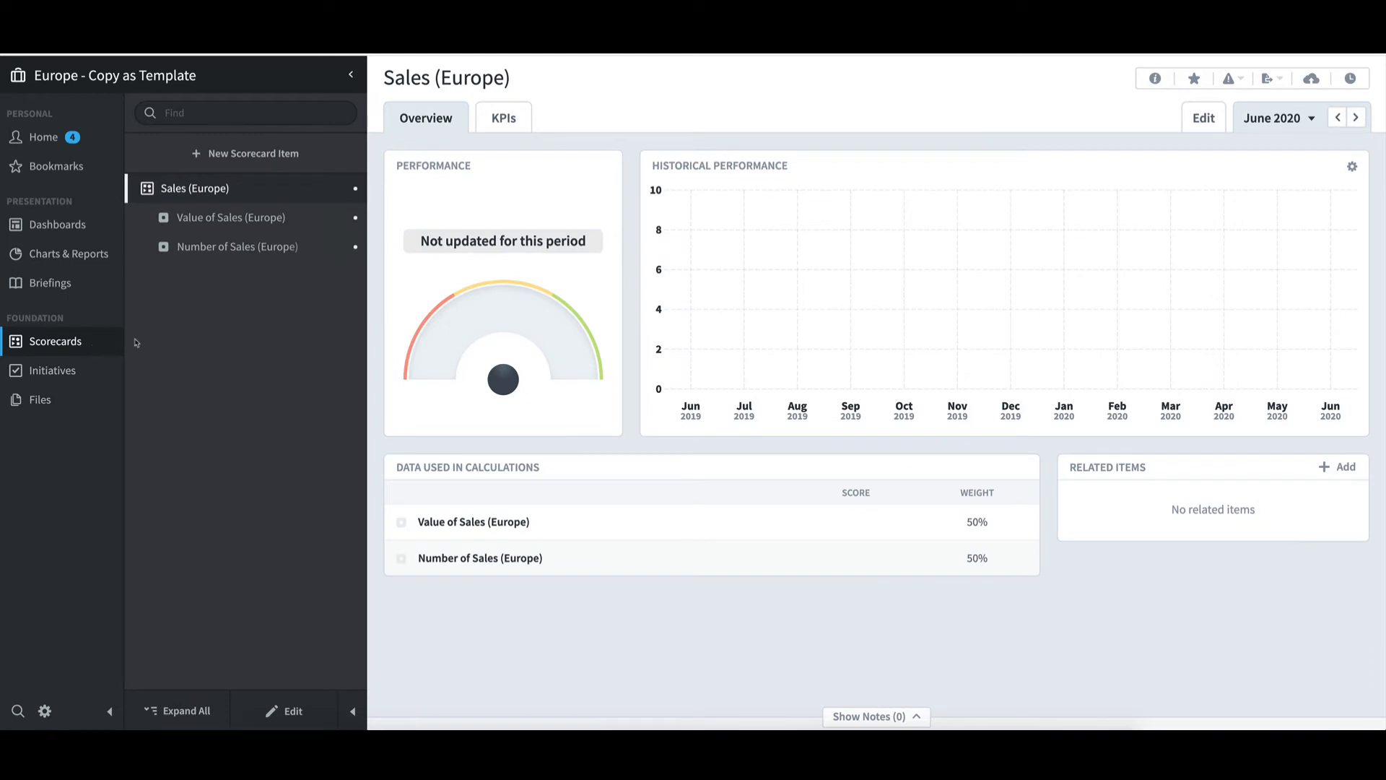
pyautogui.click(149, 217)
pyautogui.click(165, 247)
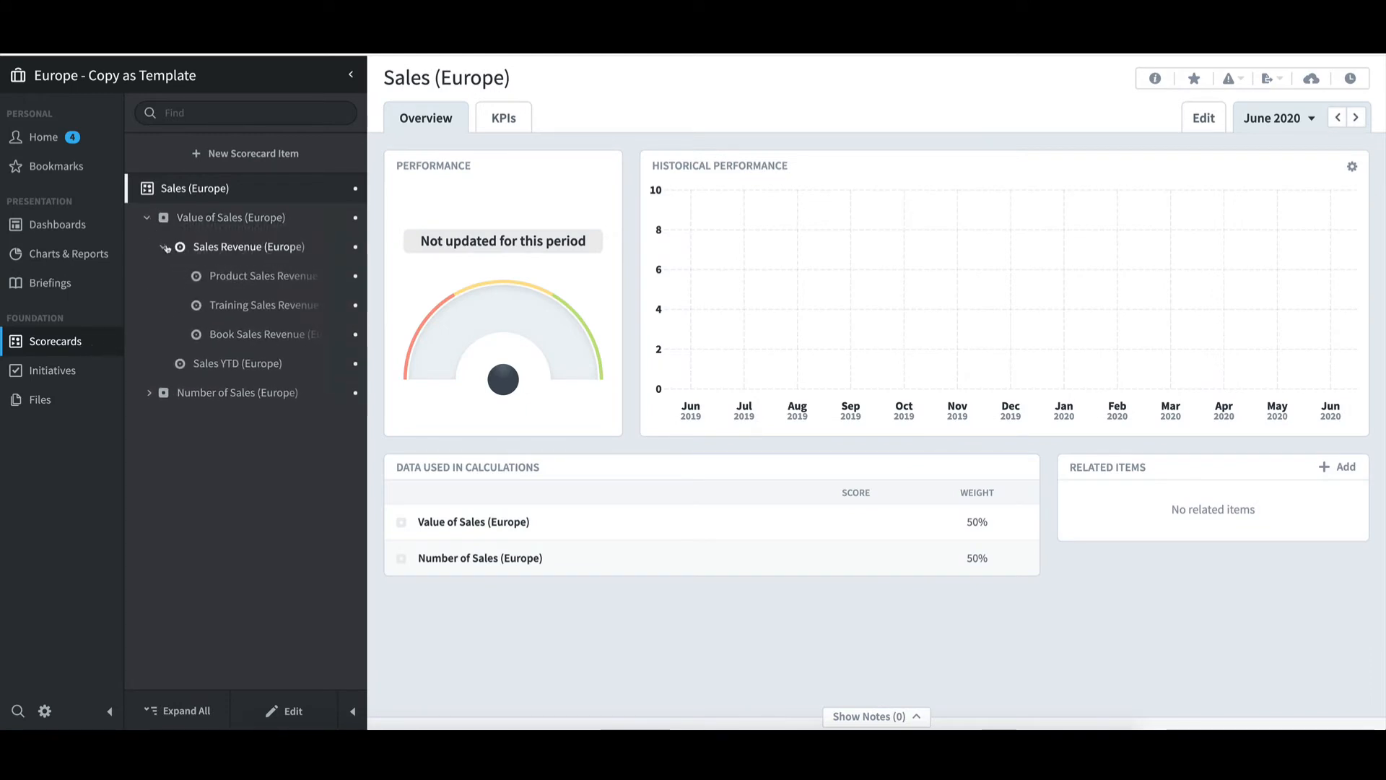
pyautogui.click(77, 225)
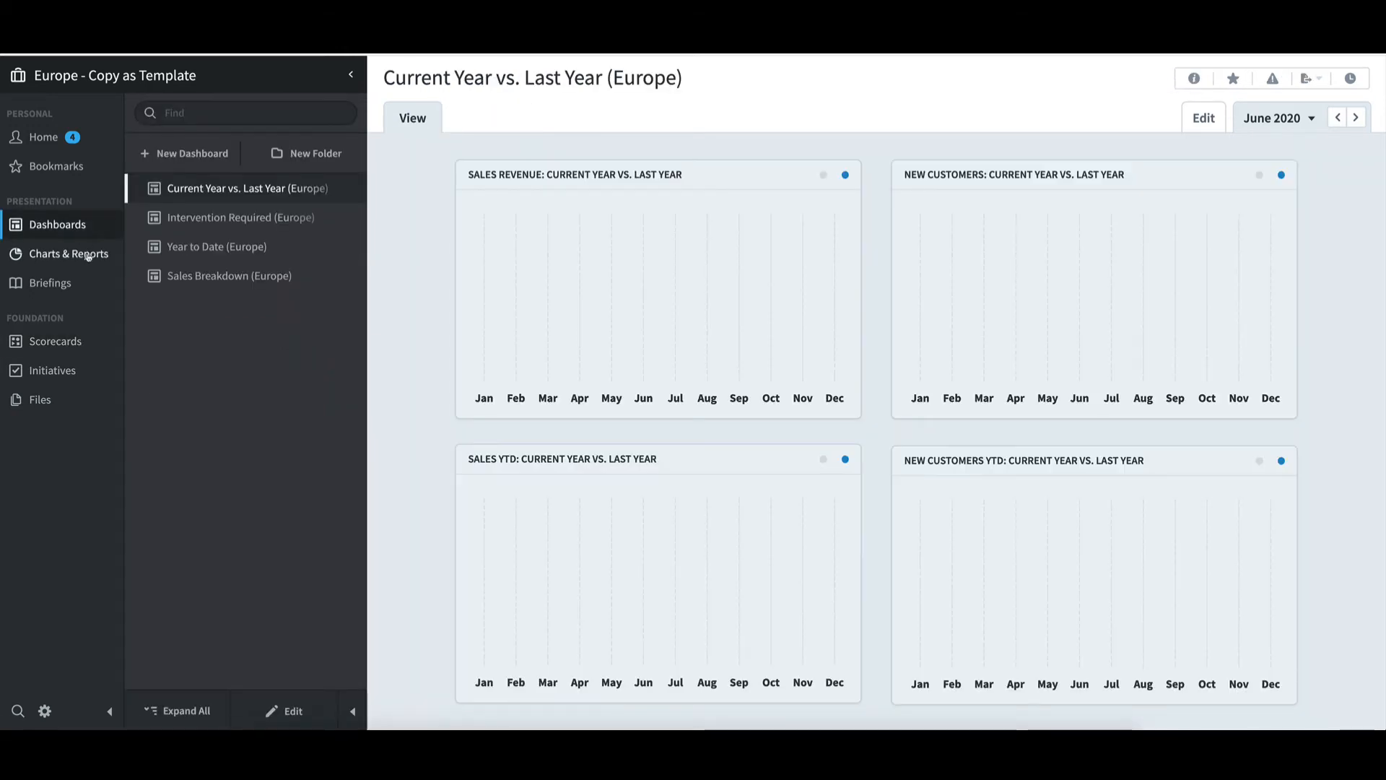
pyautogui.click(88, 255)
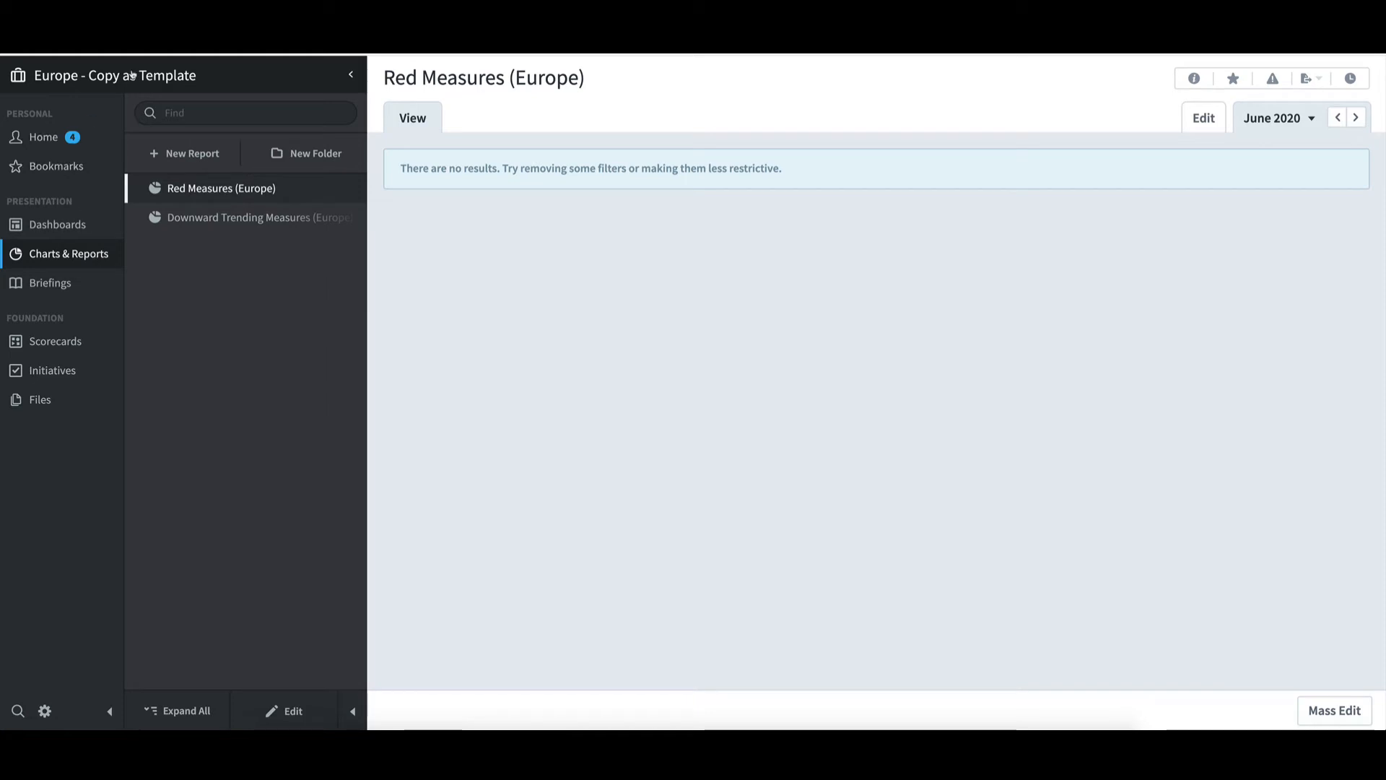
# - Switch to the (sales template) organization and create a generic scorecard item named "Discount Card Sales" under Sales
pyautogui.click(134, 75)
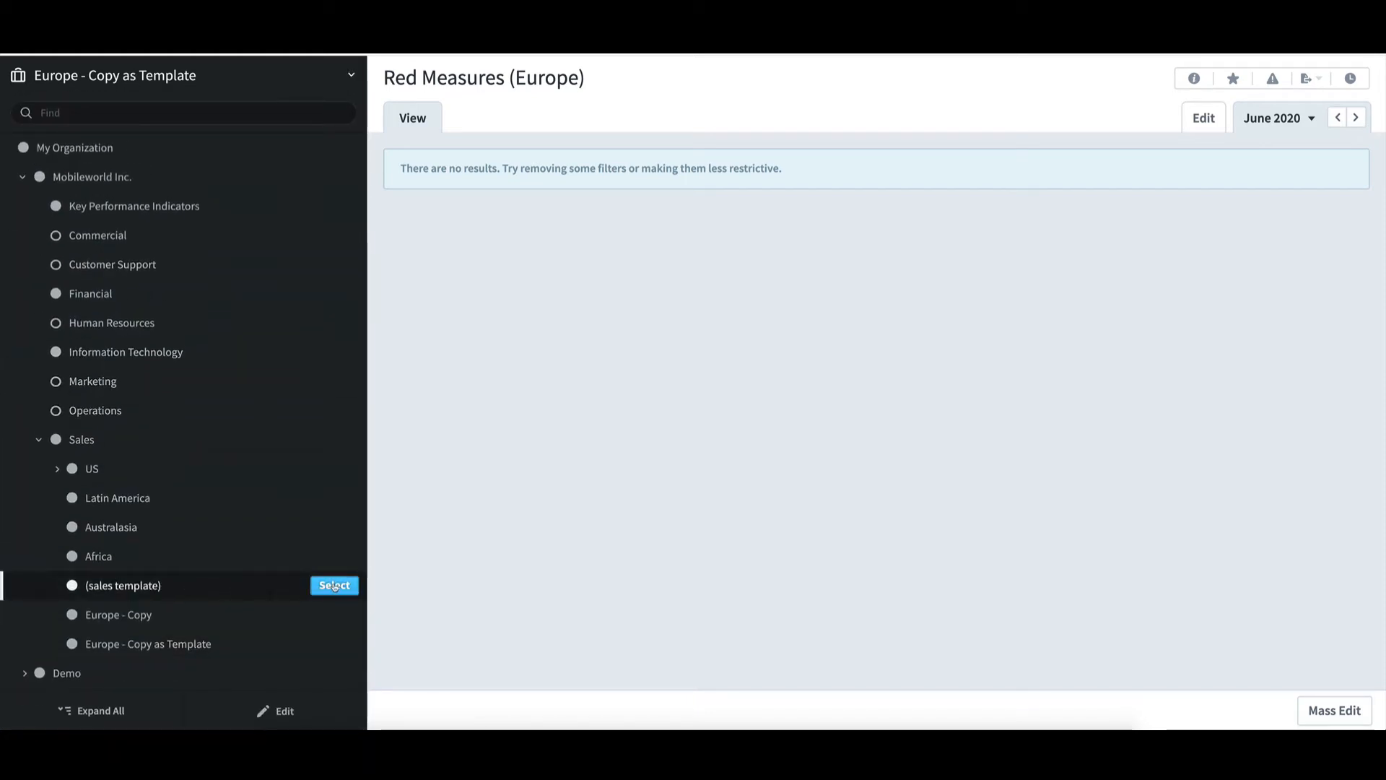
pyautogui.click(323, 586)
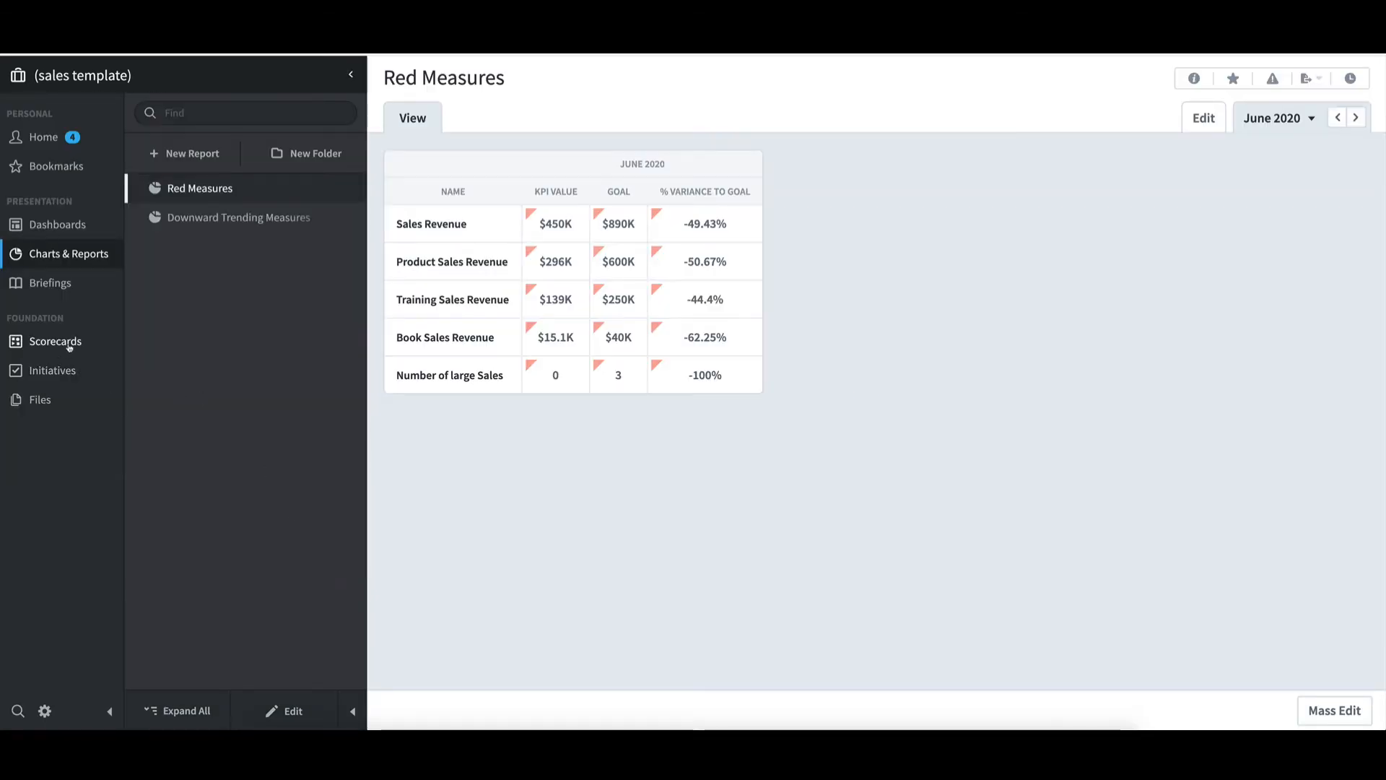
pyautogui.click(69, 347)
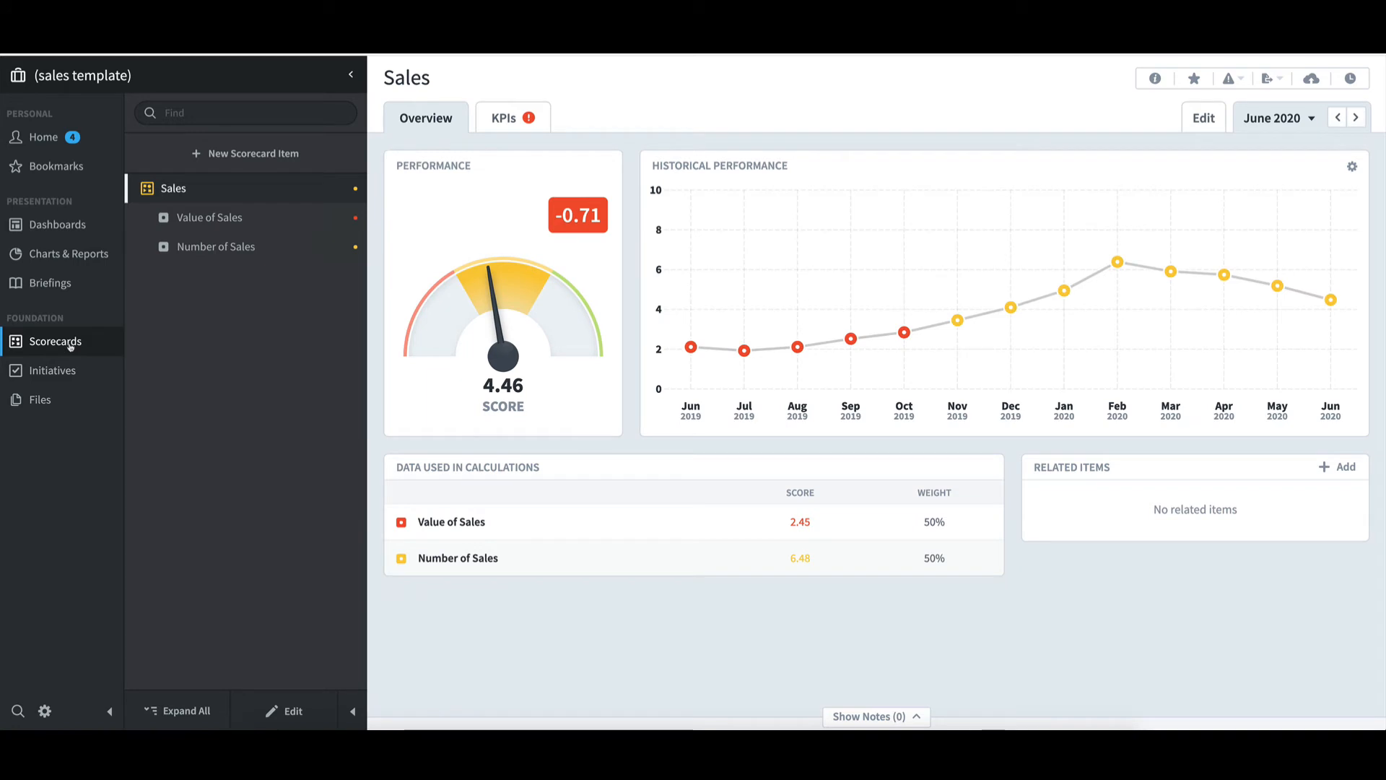
pyautogui.click(266, 154)
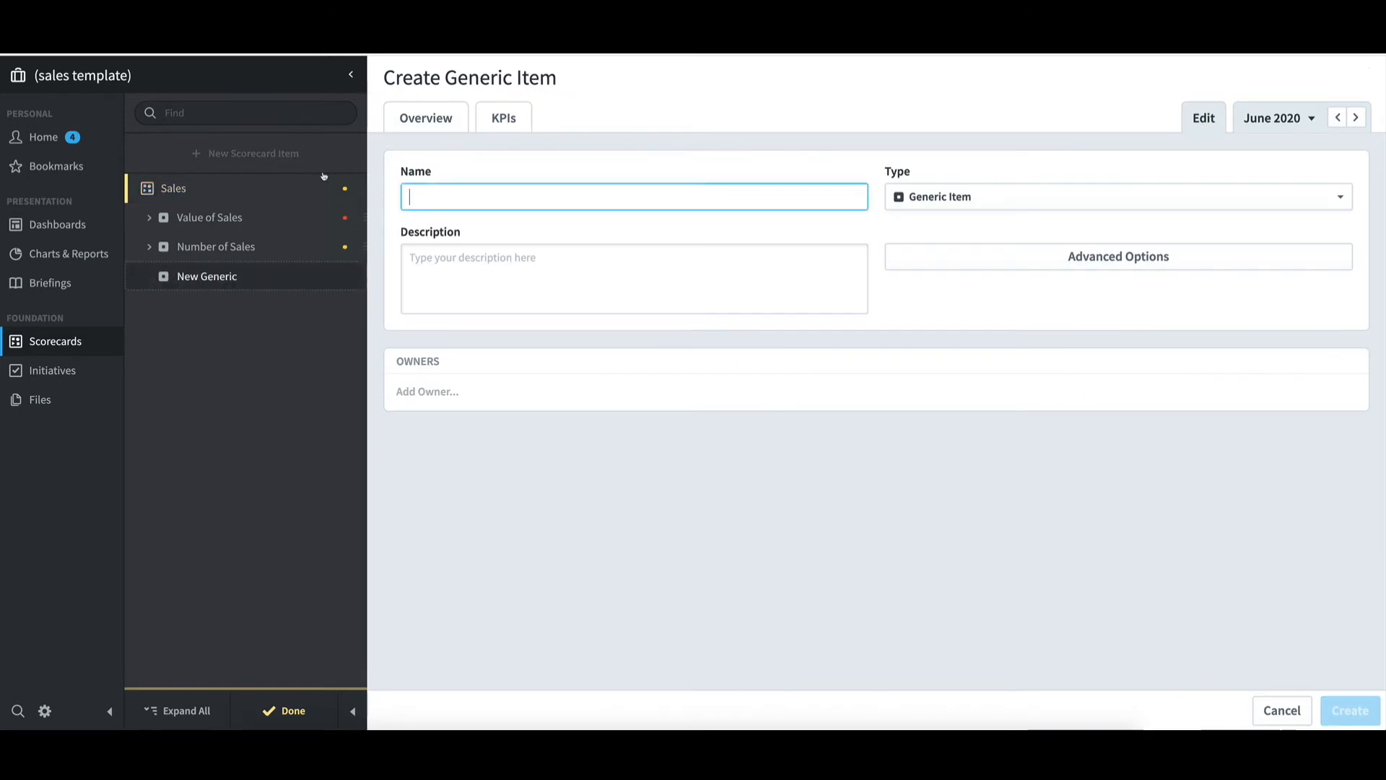
pyautogui.write('D')
pyautogui.click(441, 224)
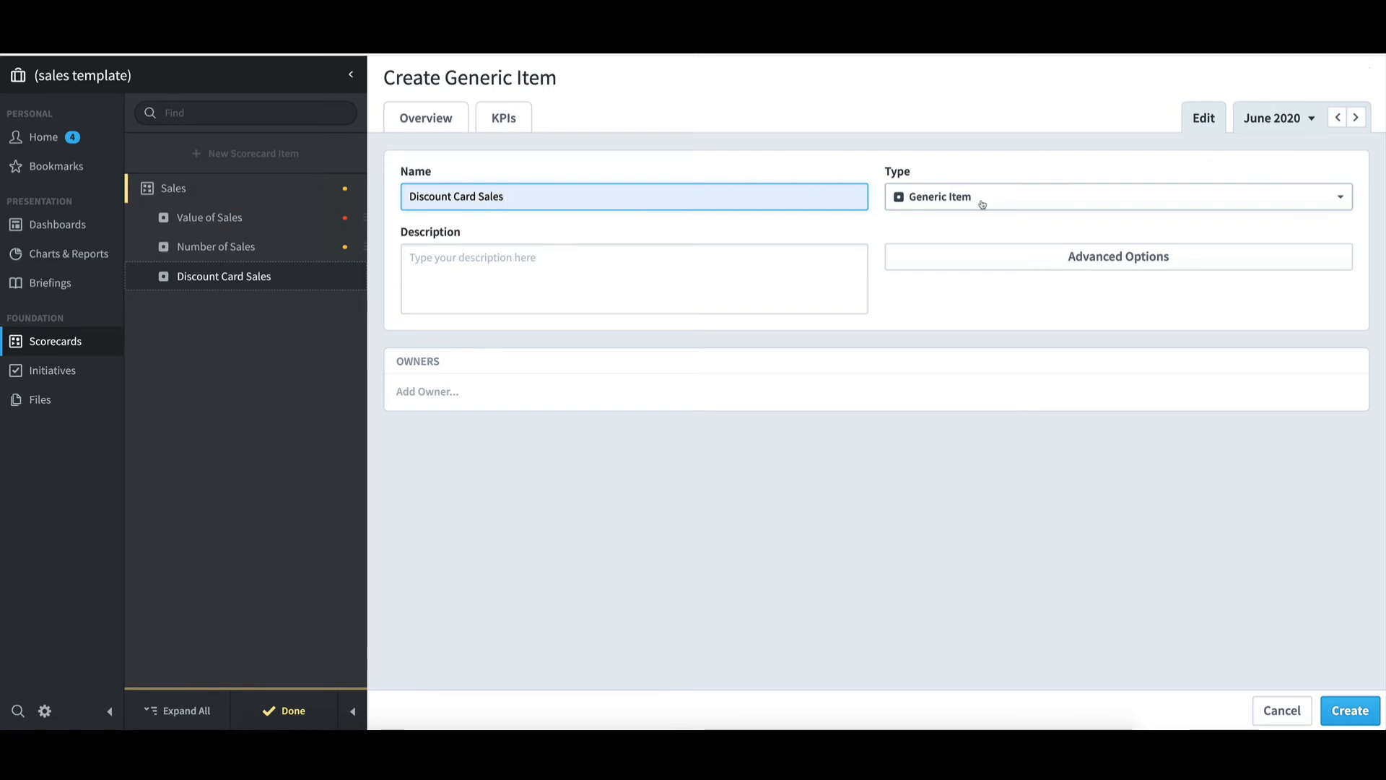
pyautogui.click(1339, 712)
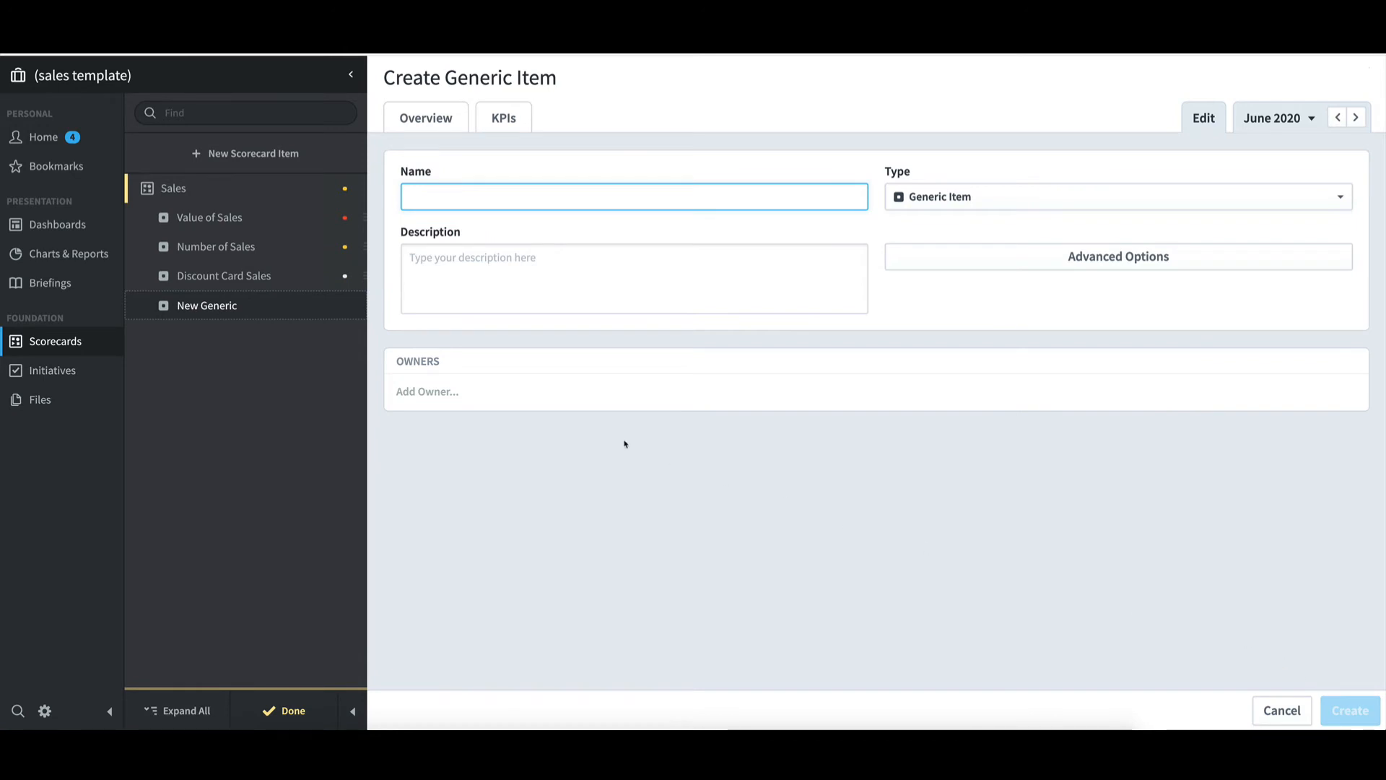
# - Start a new scorecard item named "Number of Cards Sold" under Discount Card Sales and set its type to KPI
pyautogui.click(254, 278)
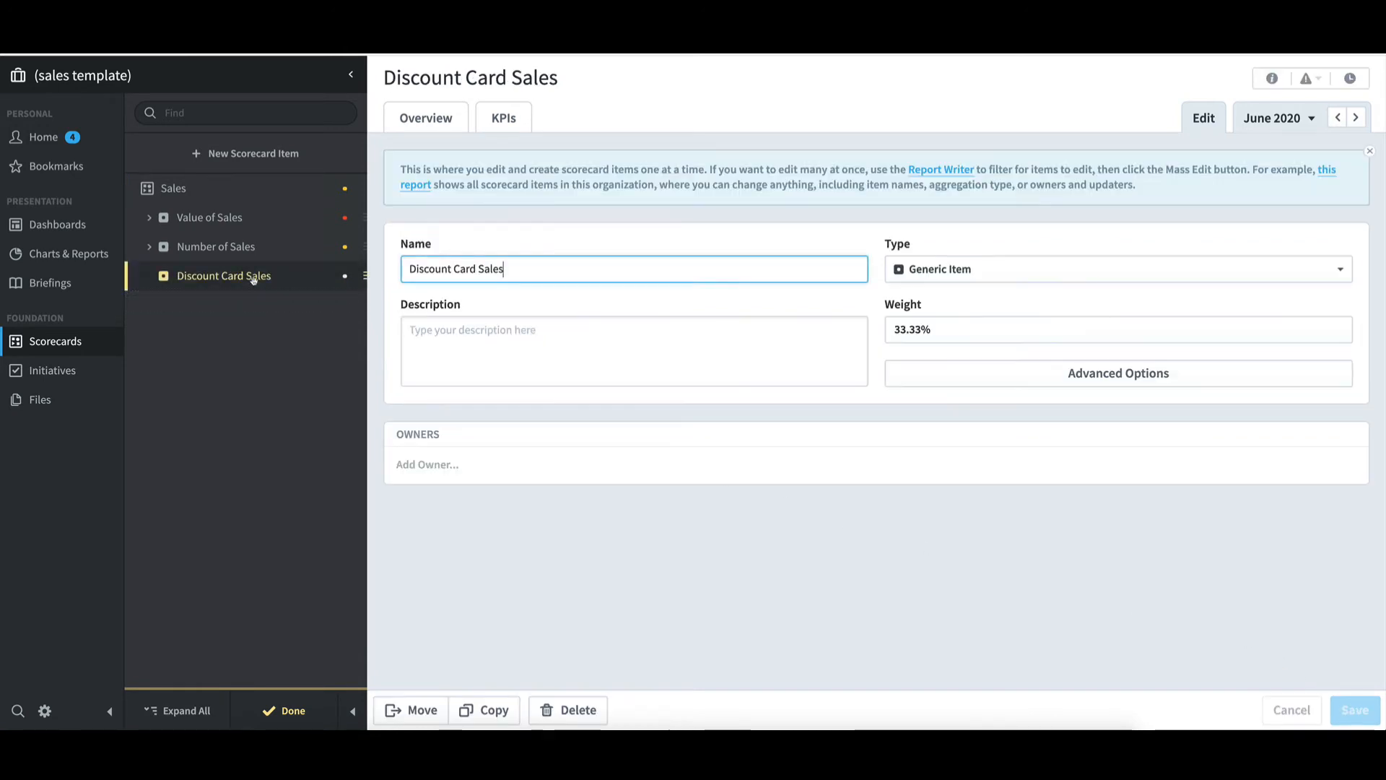
pyautogui.click(280, 155)
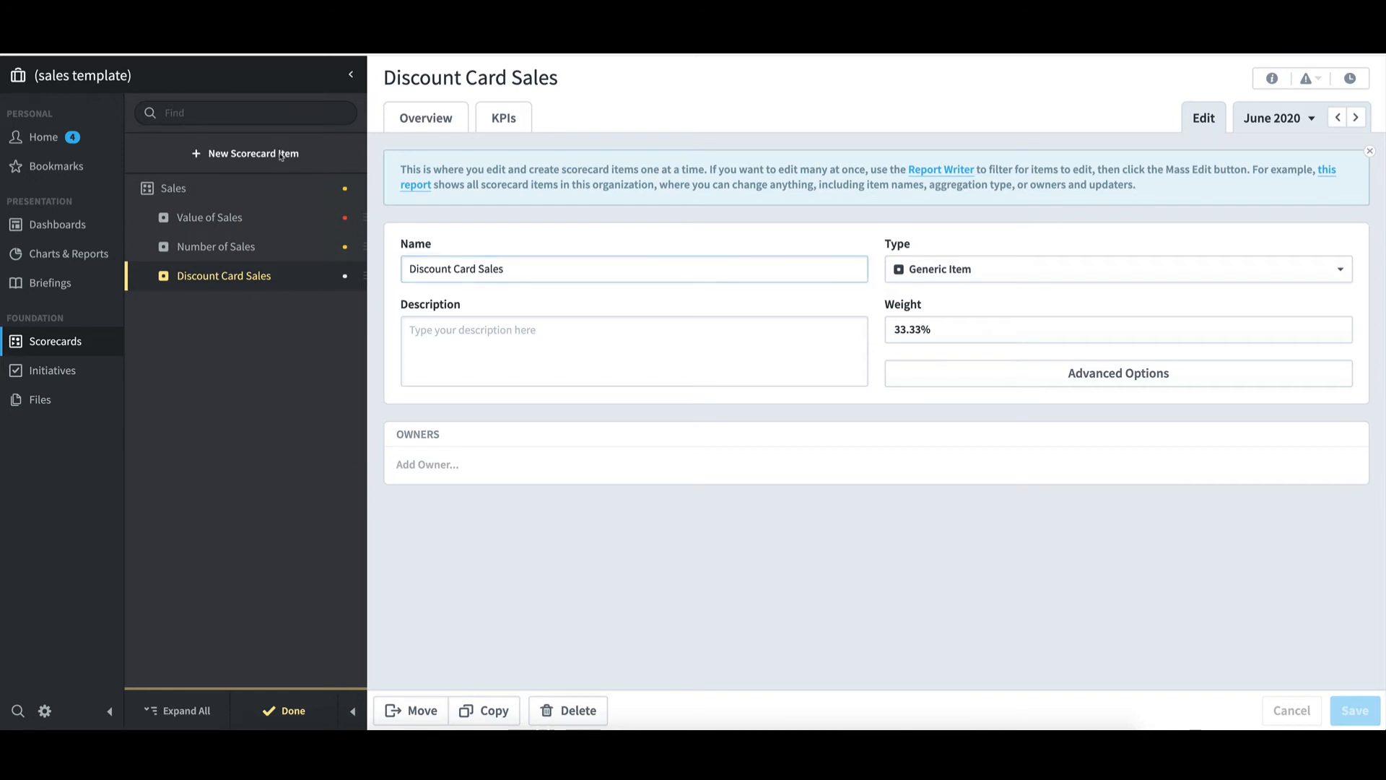
pyautogui.write('Number')
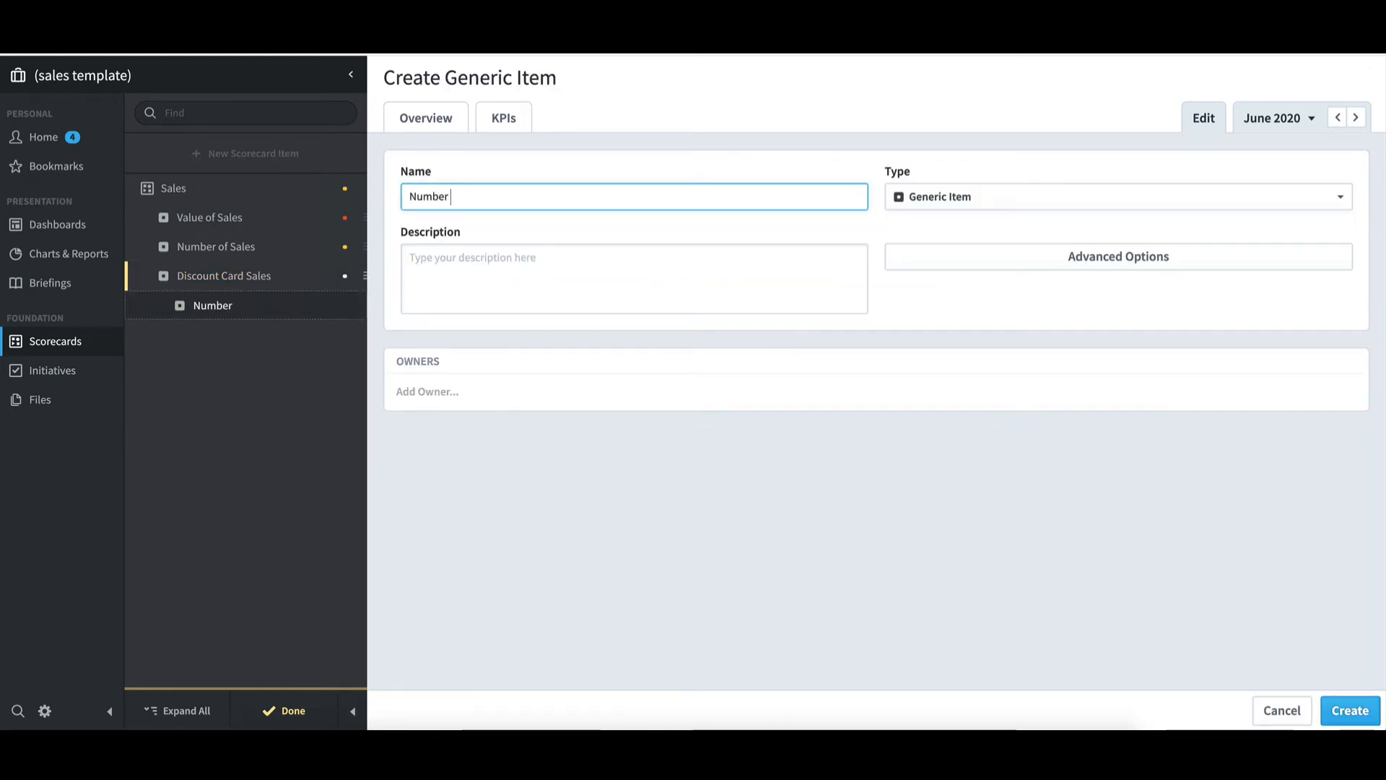
pyautogui.write(' of')
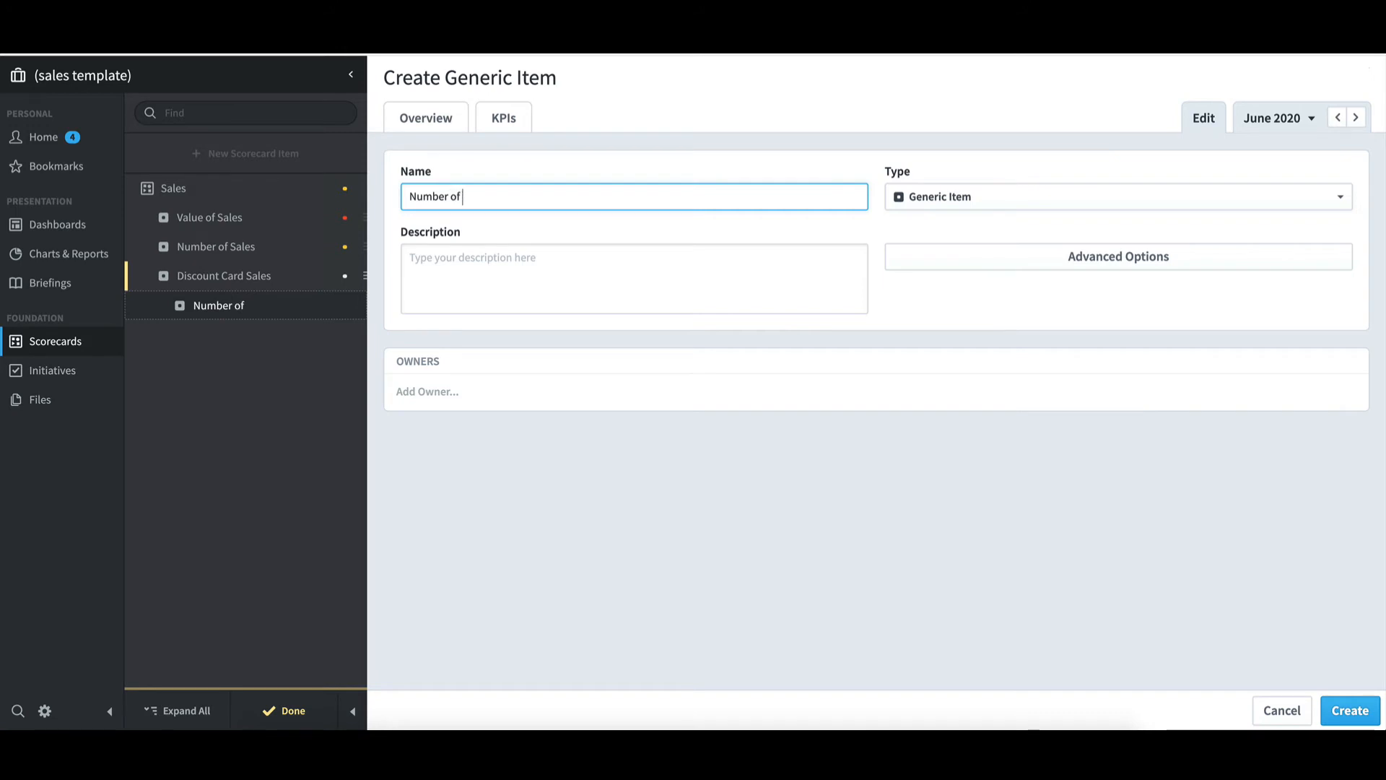
pyautogui.write(' Cards Sold')
pyautogui.click(931, 197)
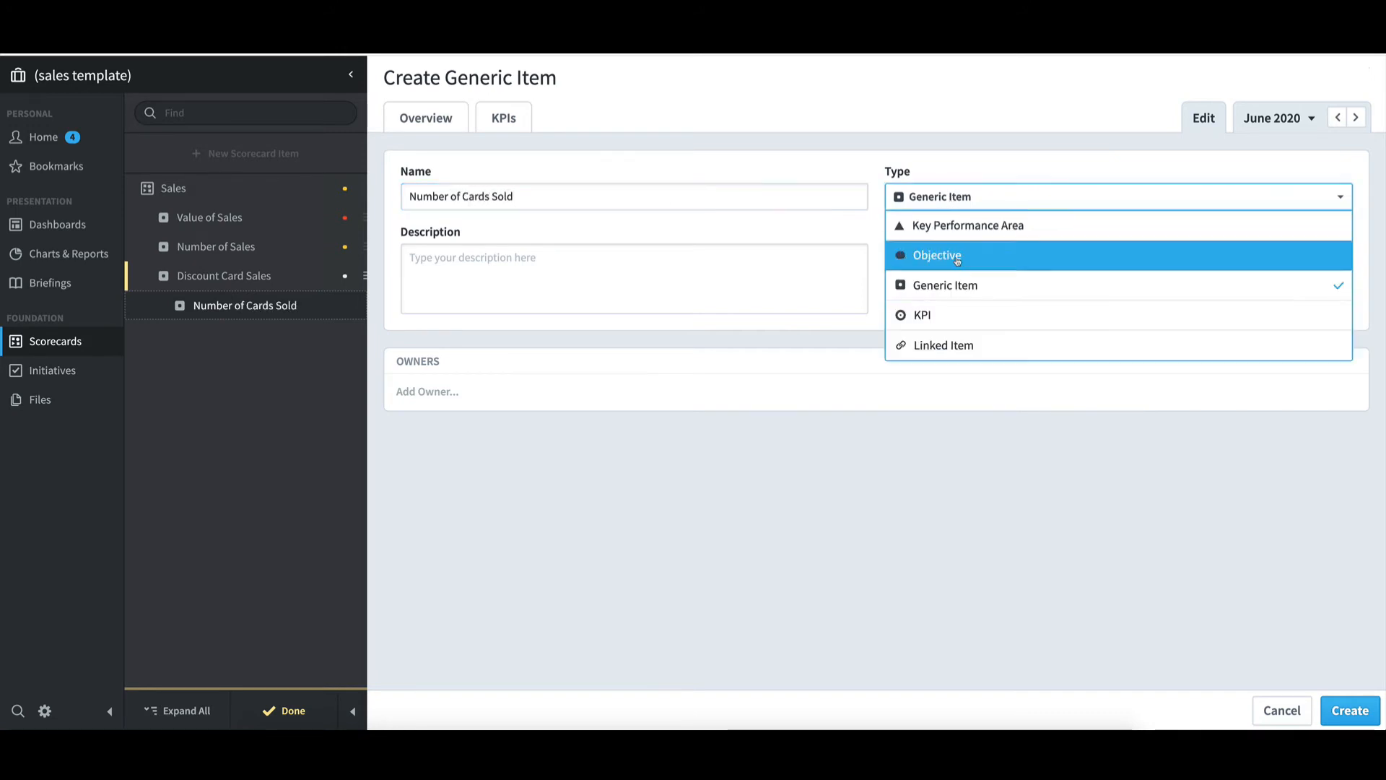
pyautogui.click(944, 309)
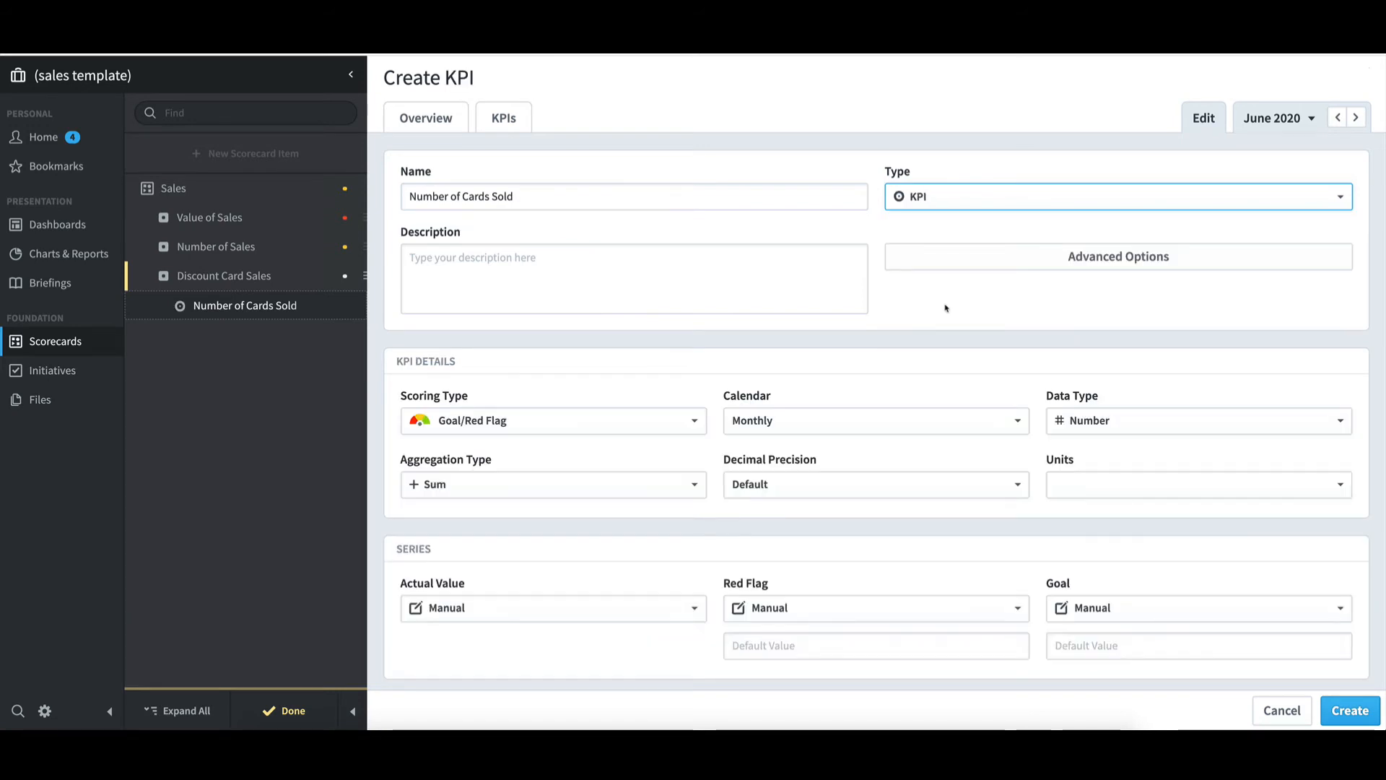
# - Set the KPI's Actual Value, Red Flag and Goal series to Template Rollup
pyautogui.scroll(-3, 945, 309)
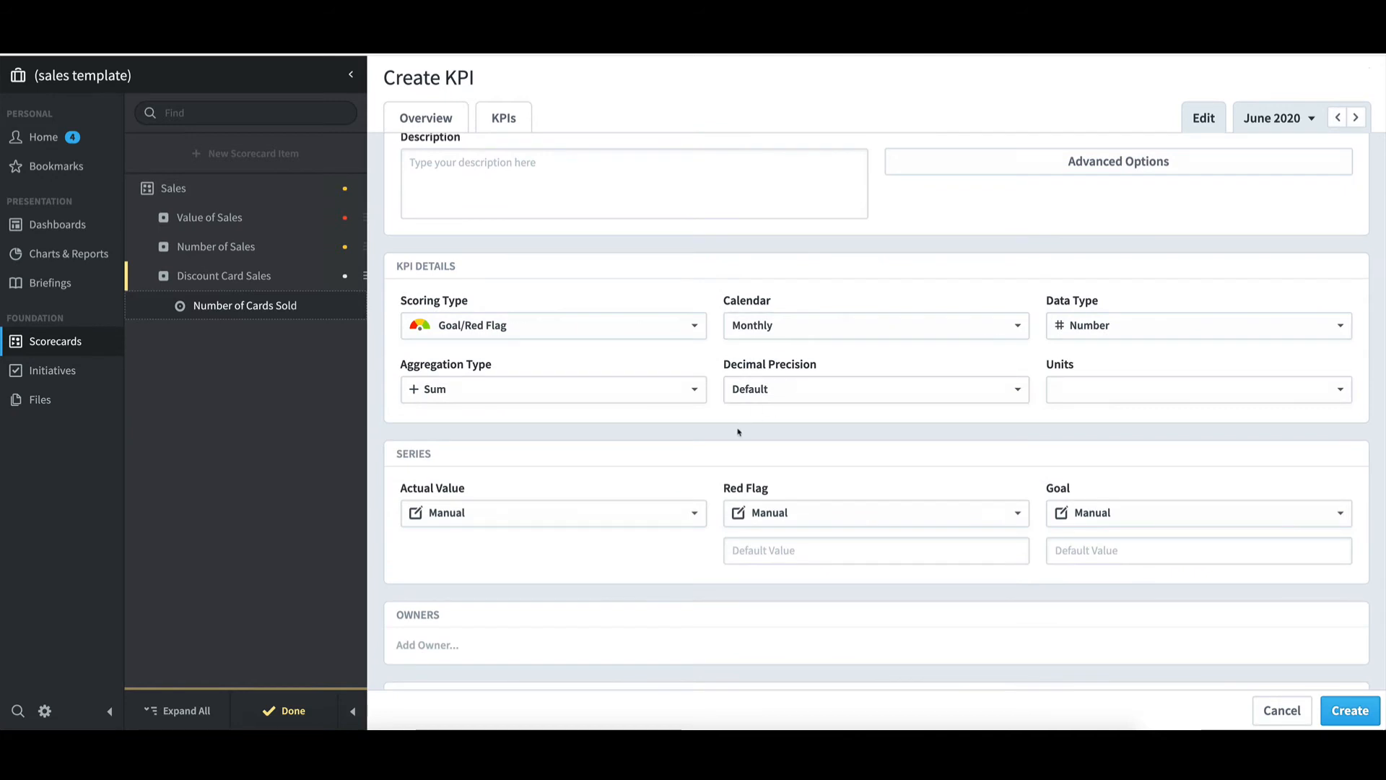
pyautogui.click(635, 517)
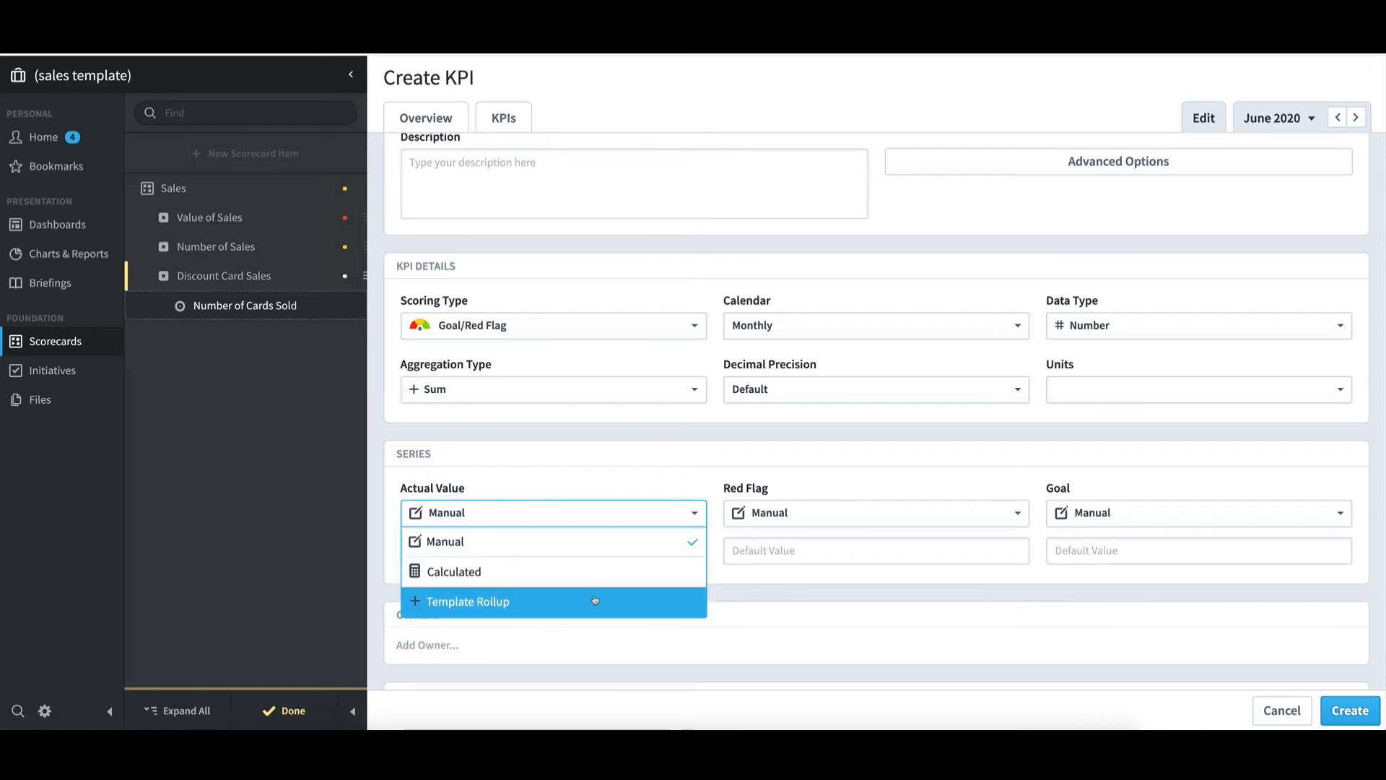
pyautogui.click(596, 601)
pyautogui.scroll(-1, 820, 564)
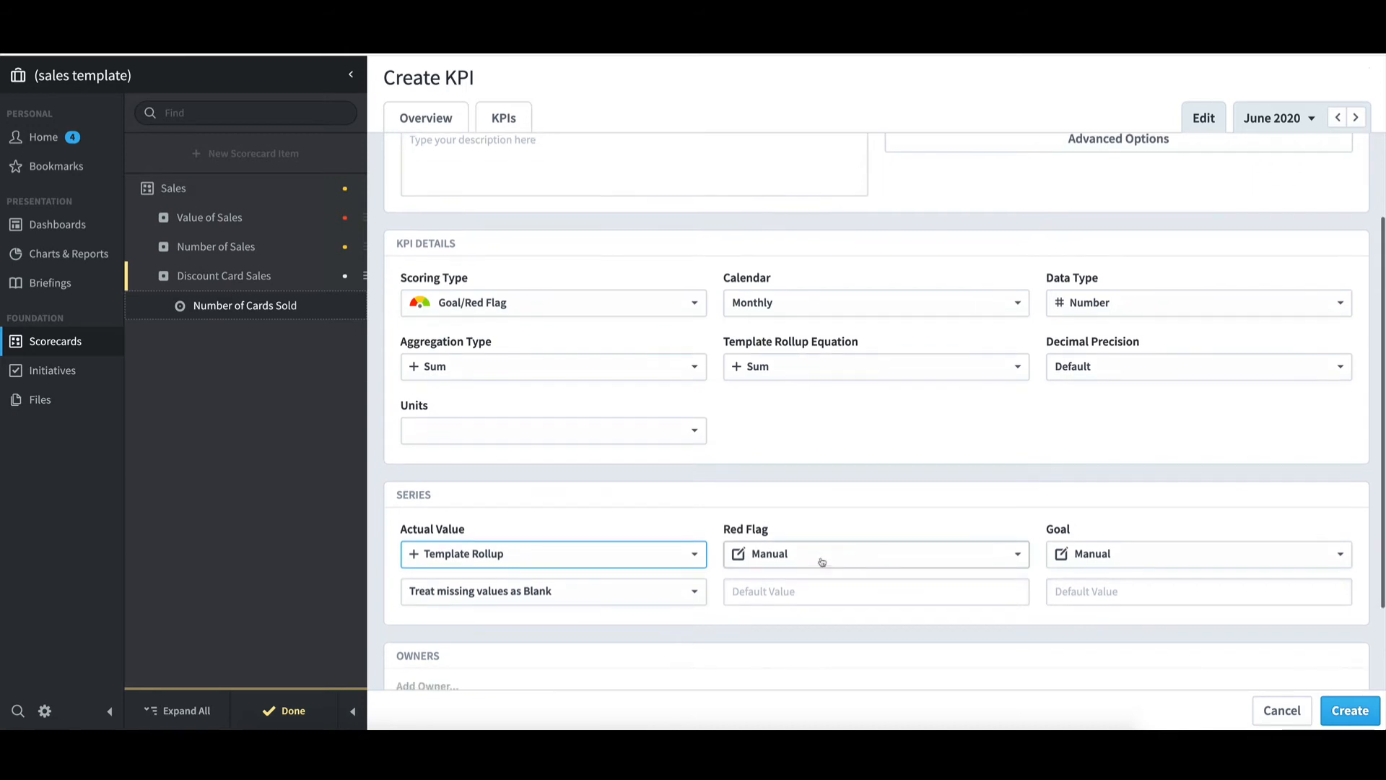
pyautogui.click(820, 560)
pyautogui.click(830, 640)
pyautogui.click(1129, 557)
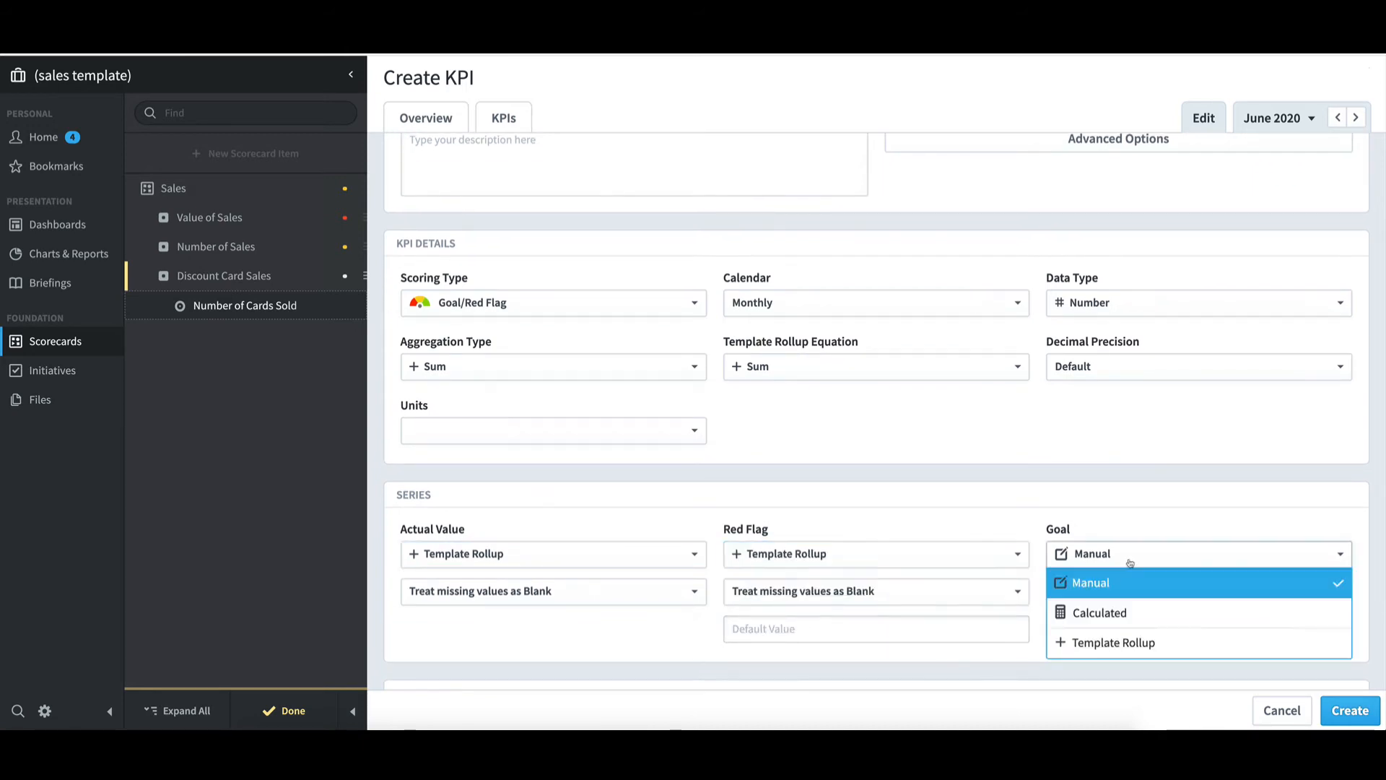
pyautogui.click(1127, 642)
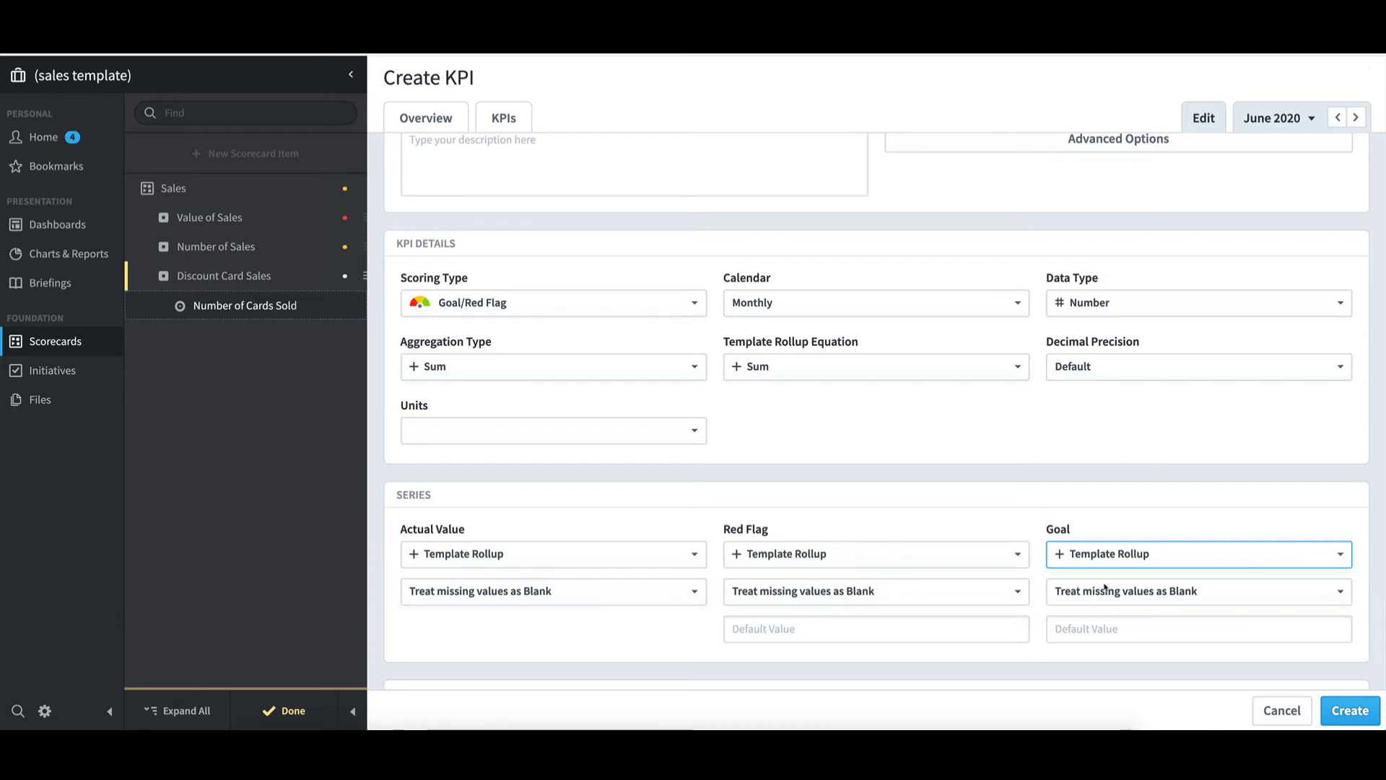
# - Enter default values of 100 for the KPI's Red Flag and 200 for its Goal
pyautogui.click(800, 640)
pyautogui.write('100')
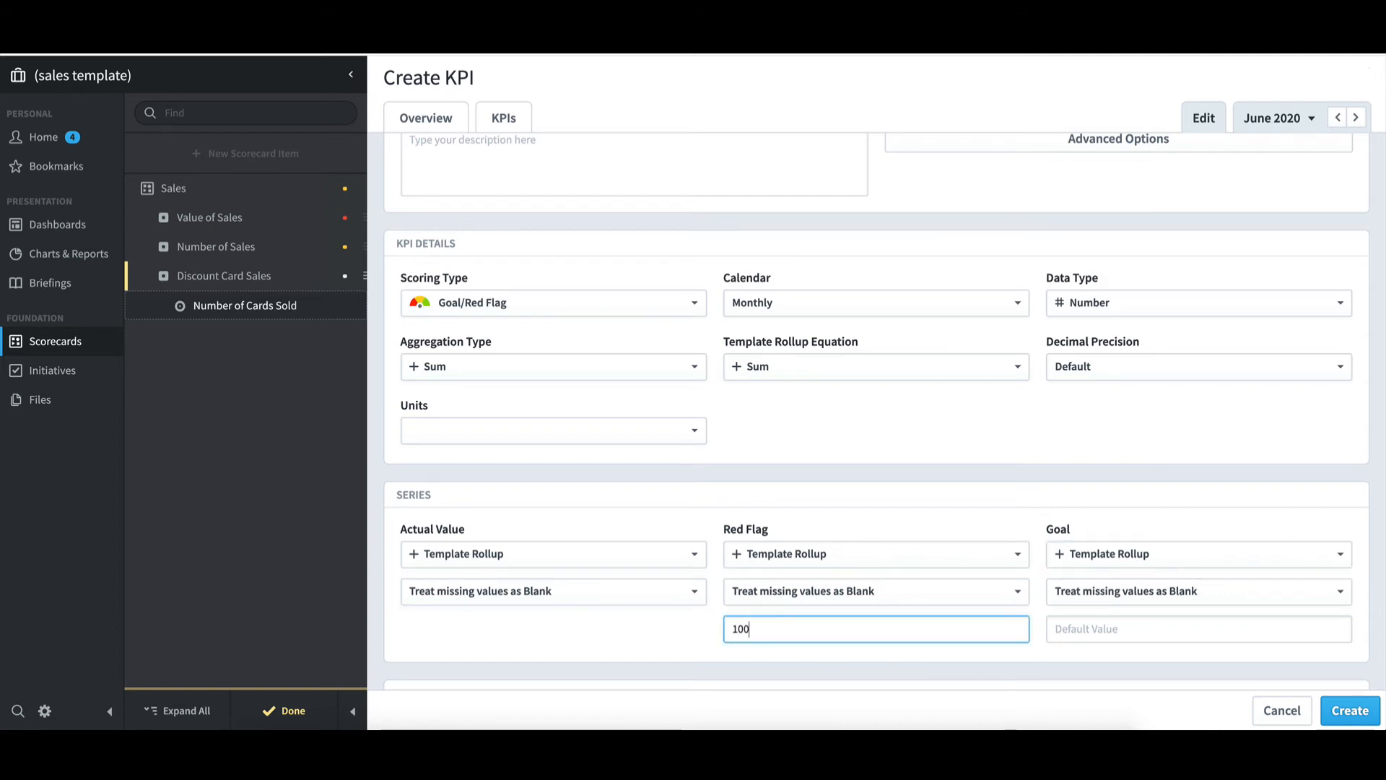
pyautogui.click(1136, 627)
pyautogui.write('200')
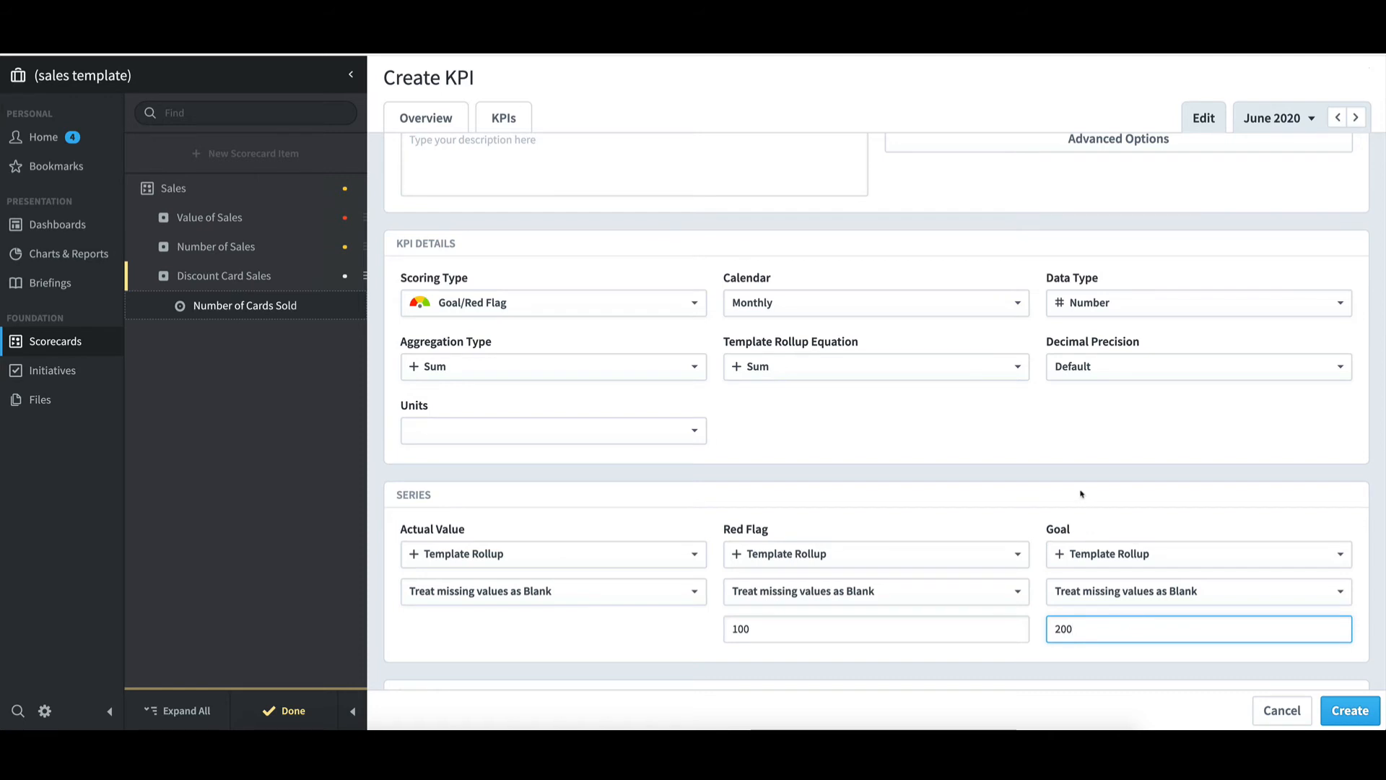
# - Review the template rollup equation options, try Average as the aggregation type and set it back to Sum
pyautogui.scroll(2, 1083, 491)
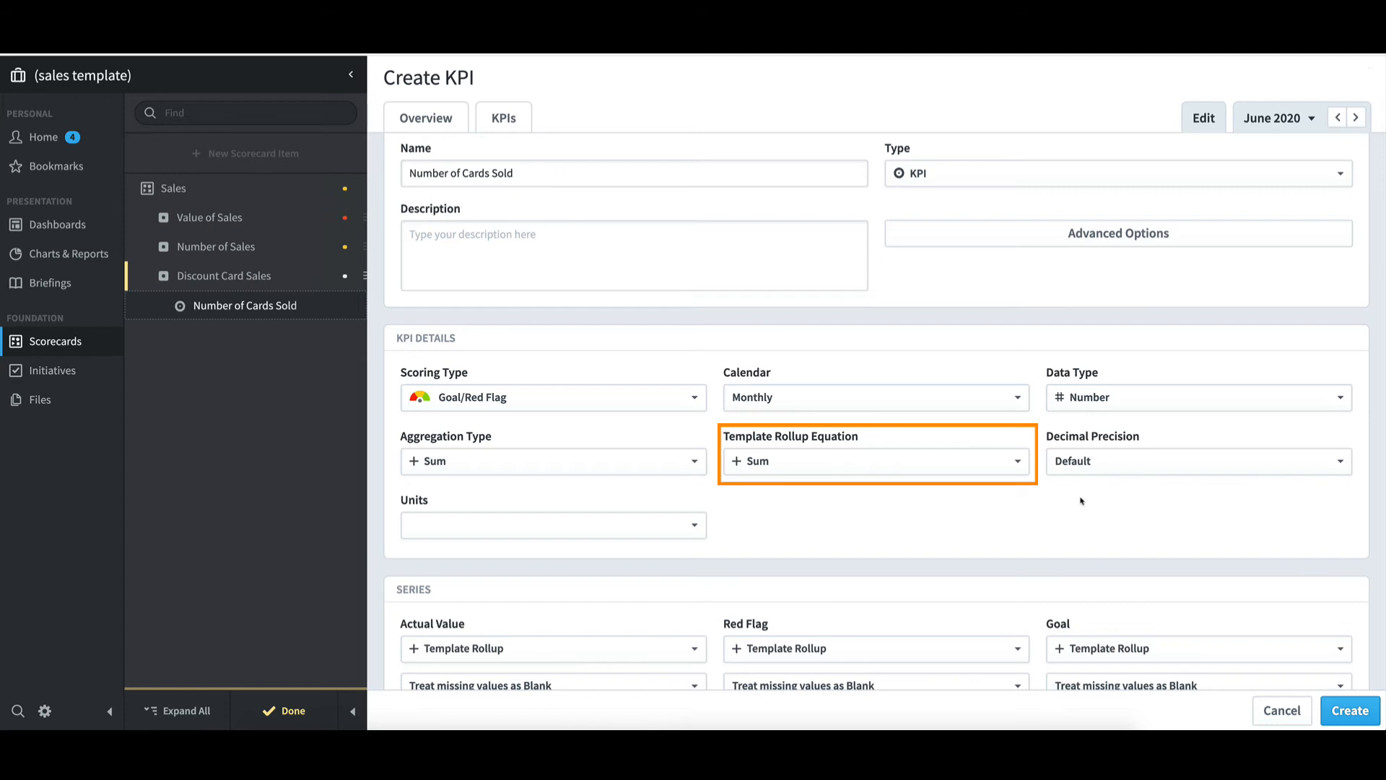
pyautogui.click(1017, 462)
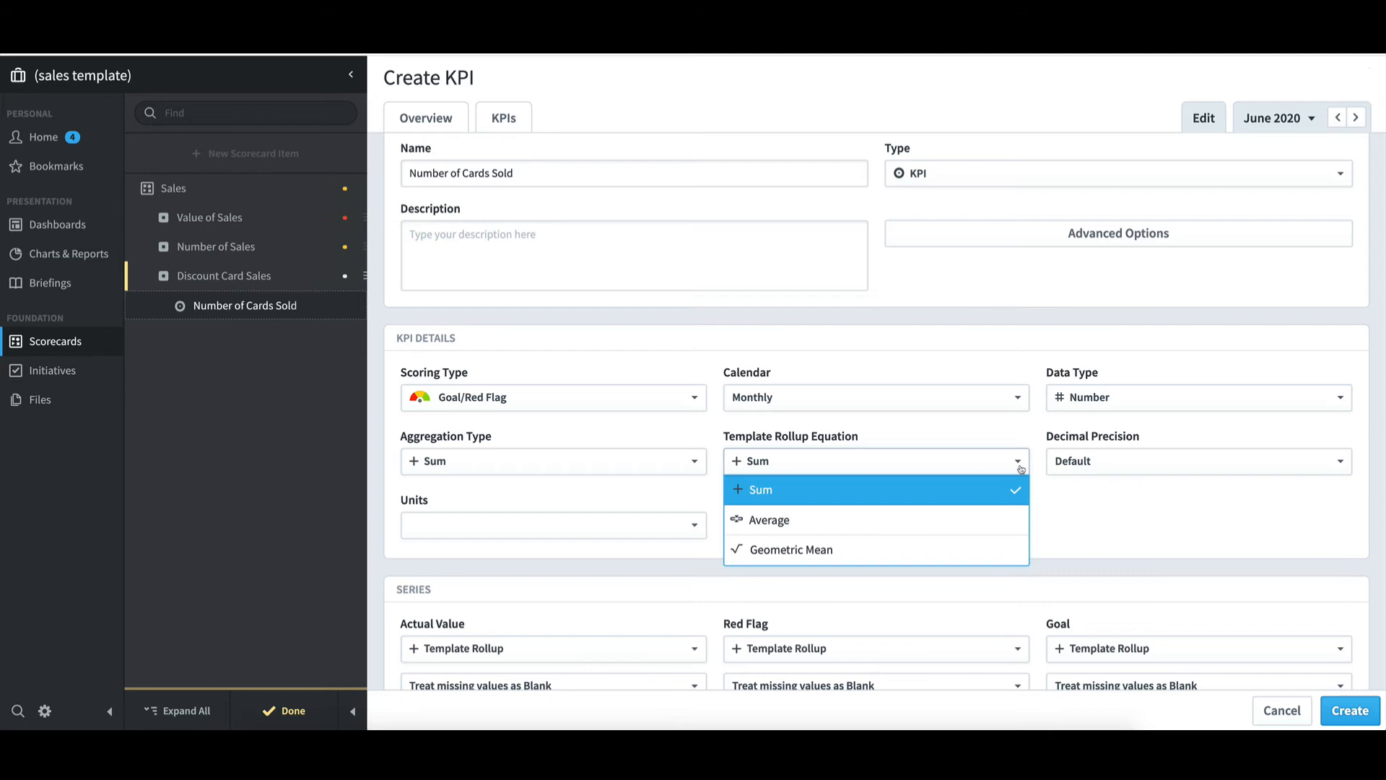
pyautogui.click(700, 431)
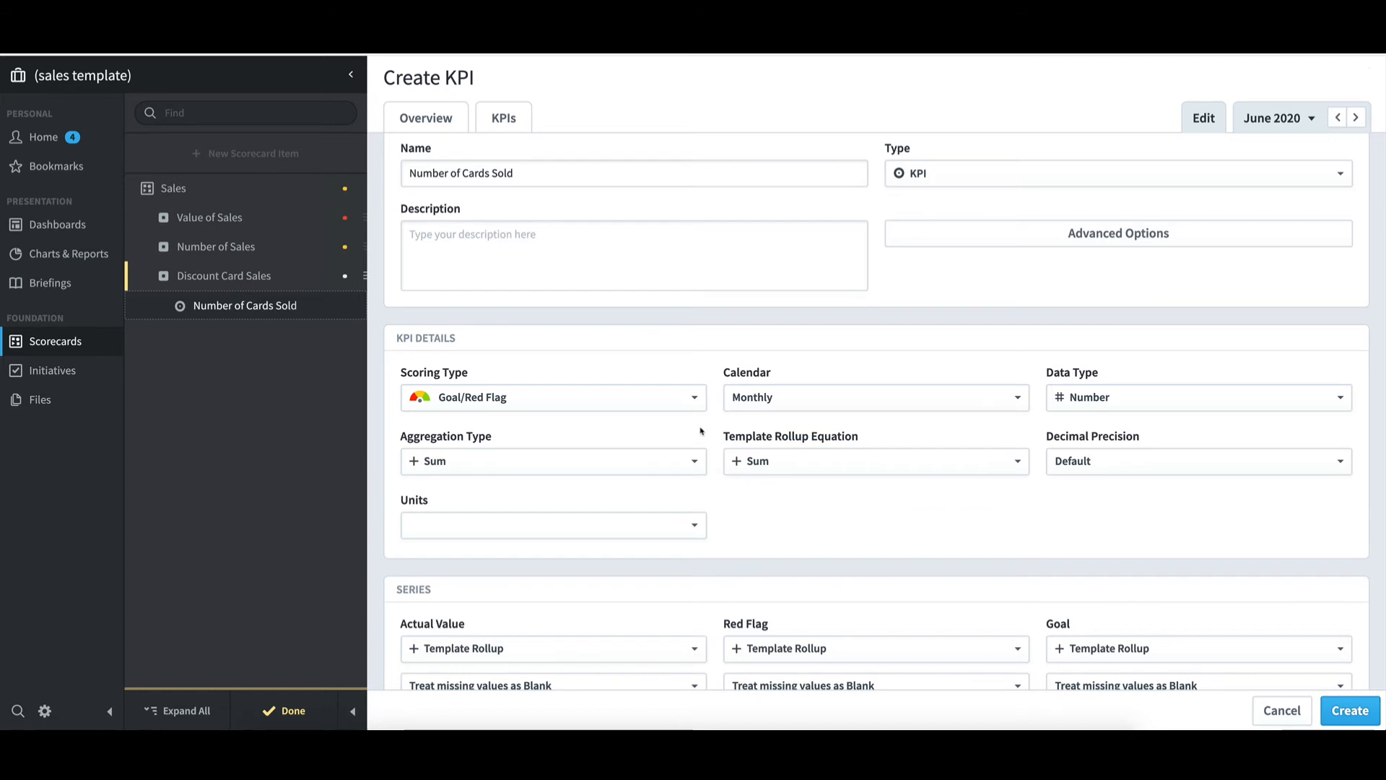
pyautogui.click(703, 474)
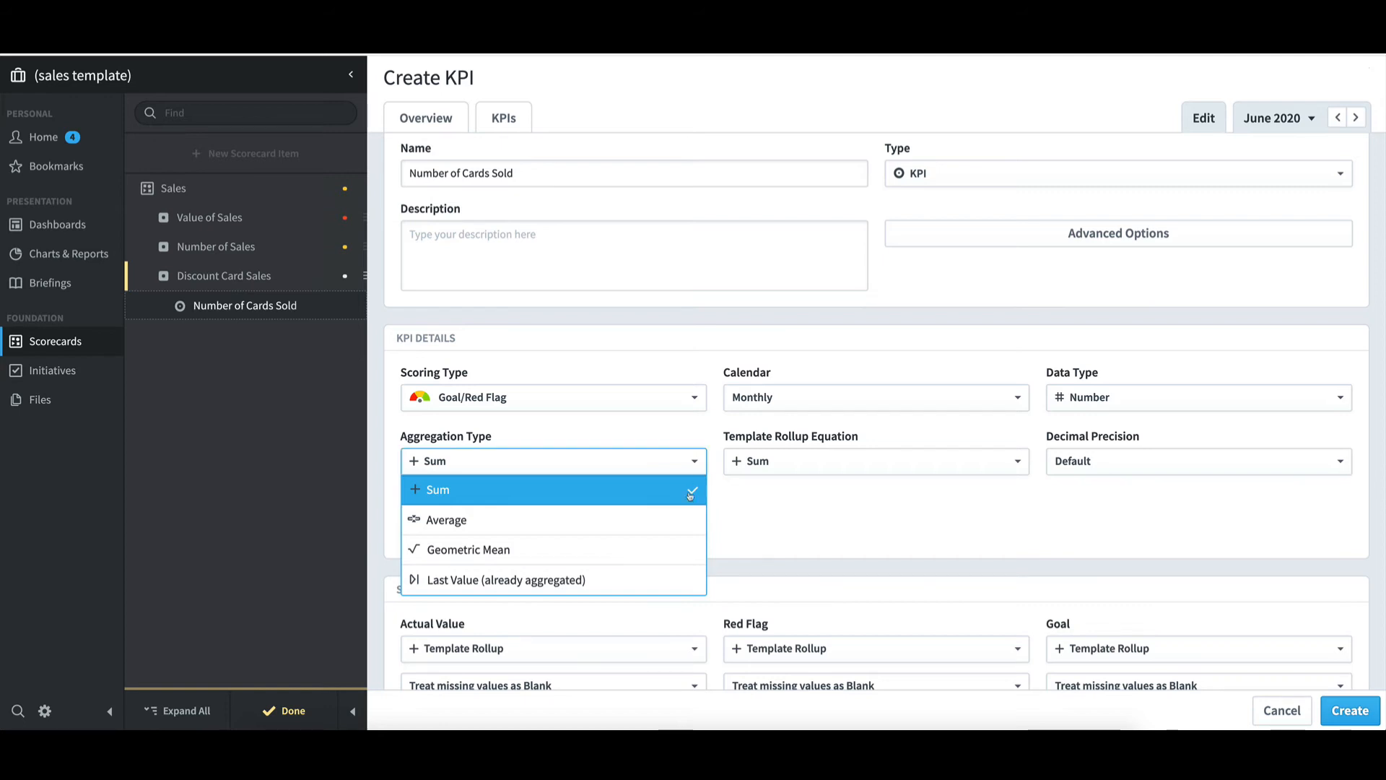
pyautogui.click(683, 515)
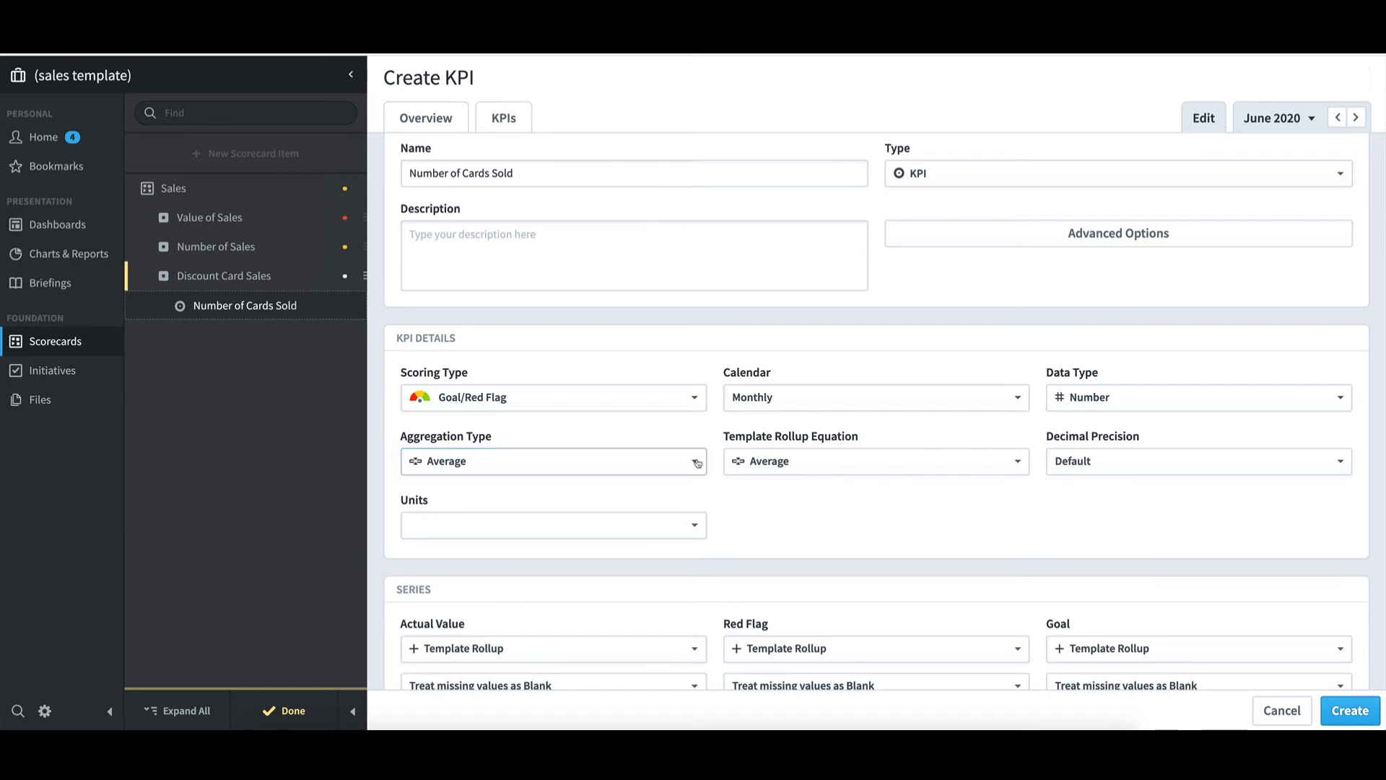
pyautogui.click(697, 463)
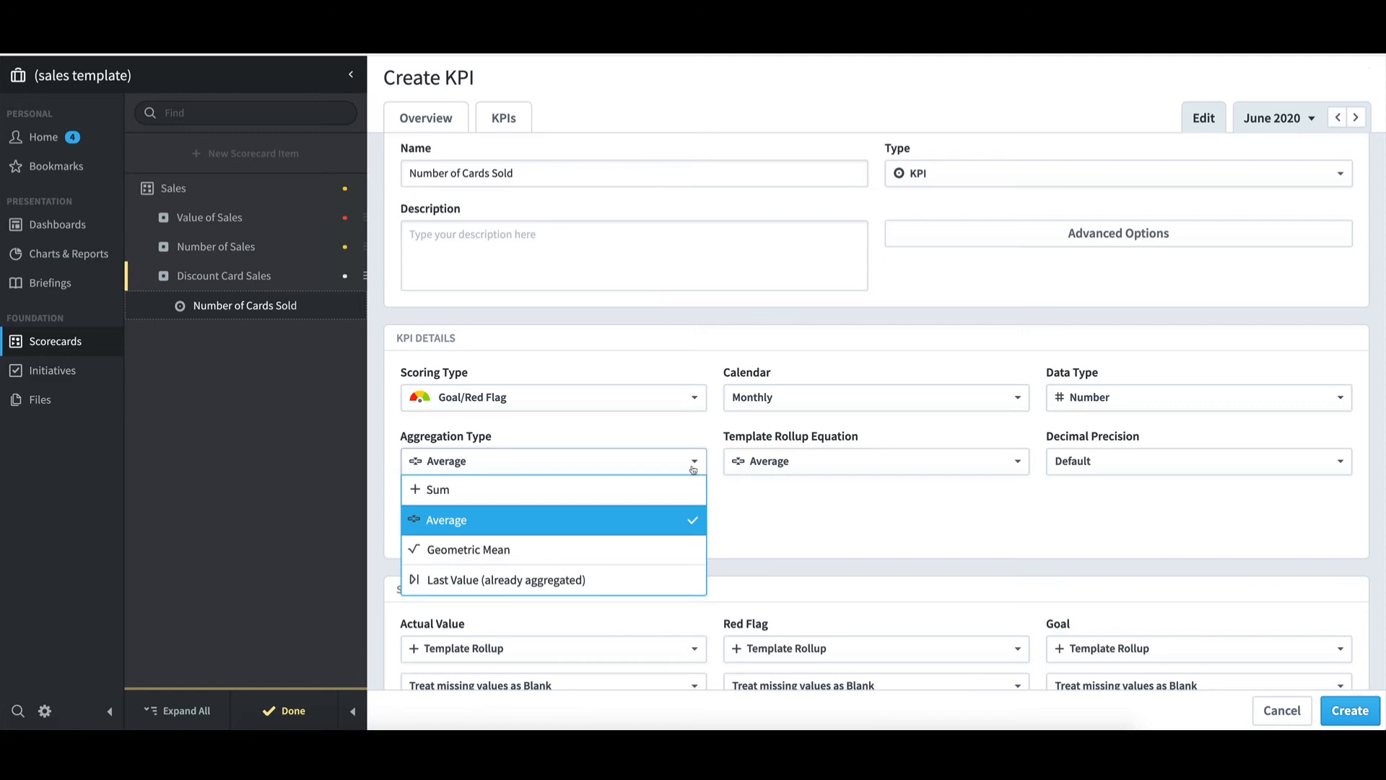
pyautogui.click(653, 484)
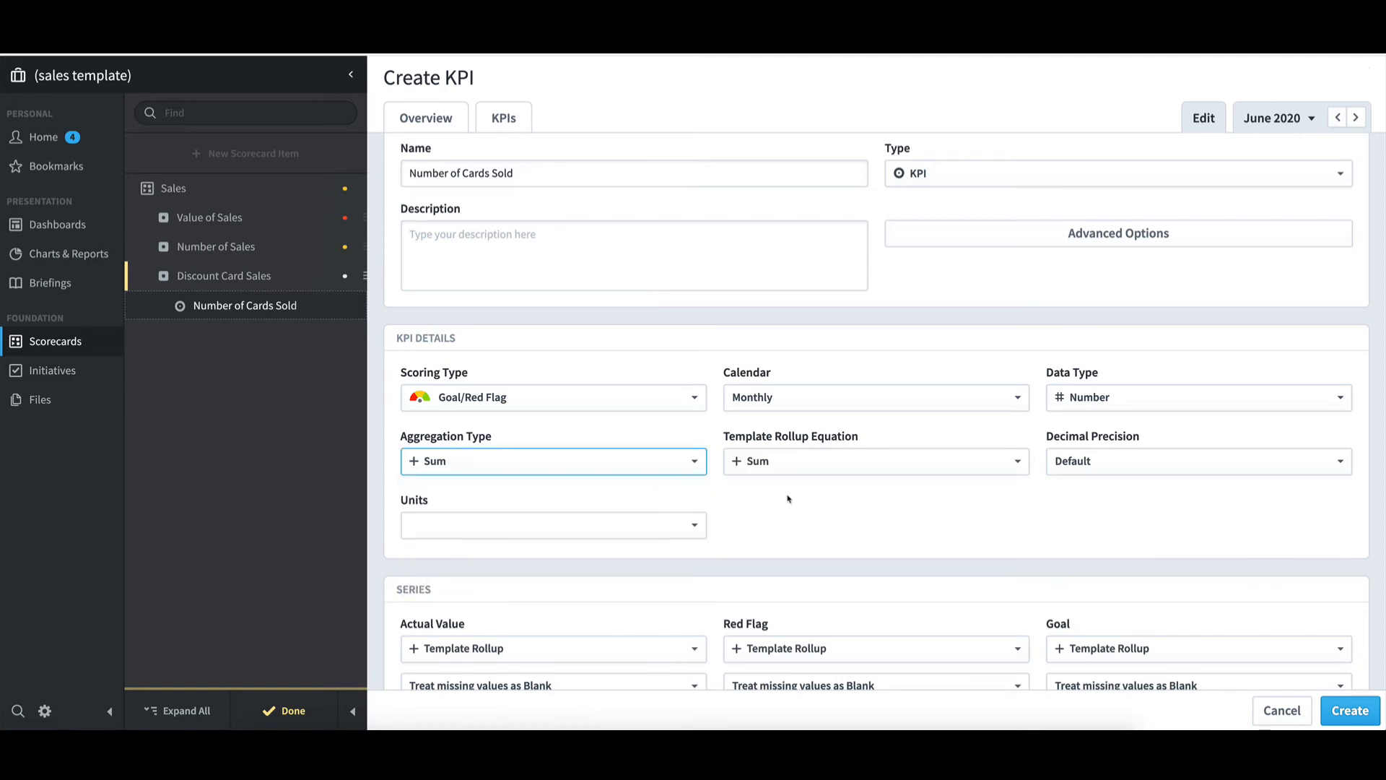
# - Create the Number of Cards Sold KPI and finish editing the scorecard
pyautogui.click(1351, 711)
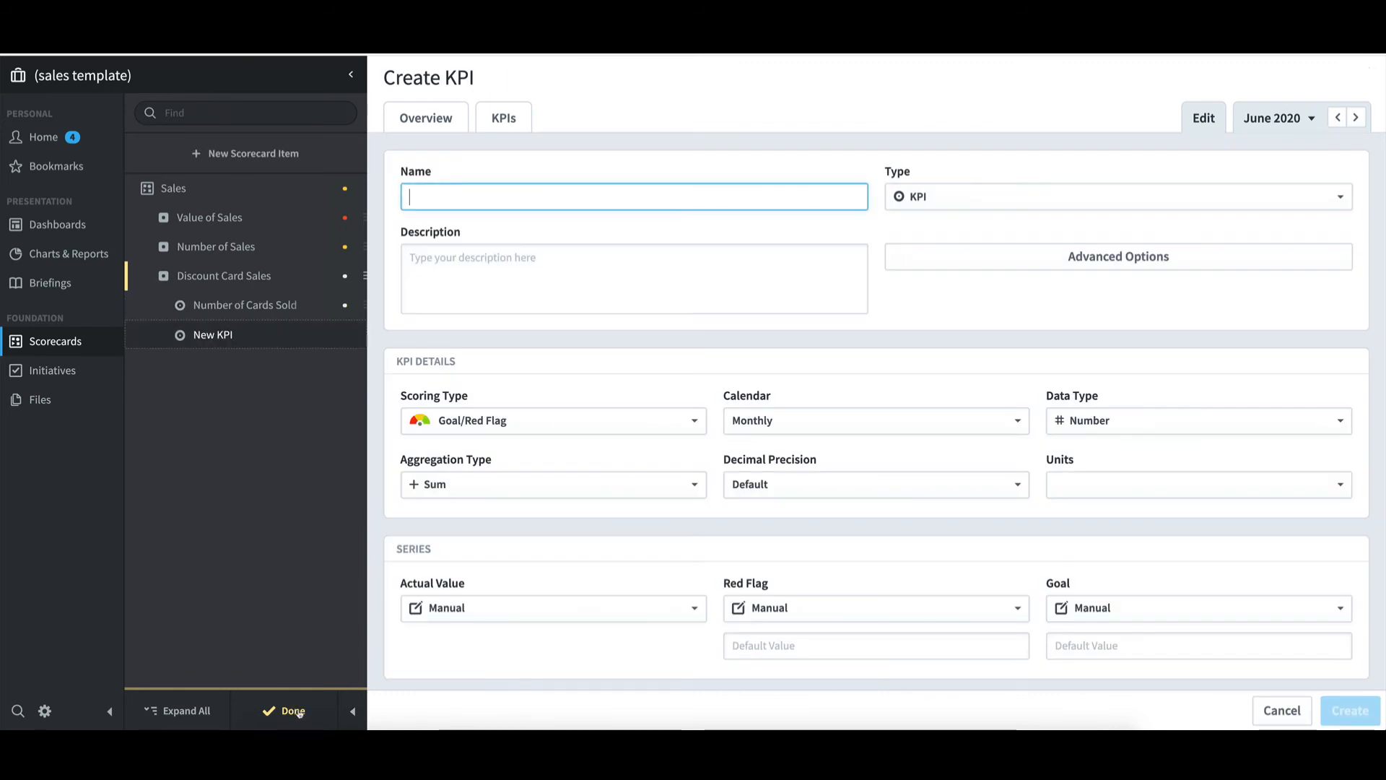
pyautogui.click(299, 712)
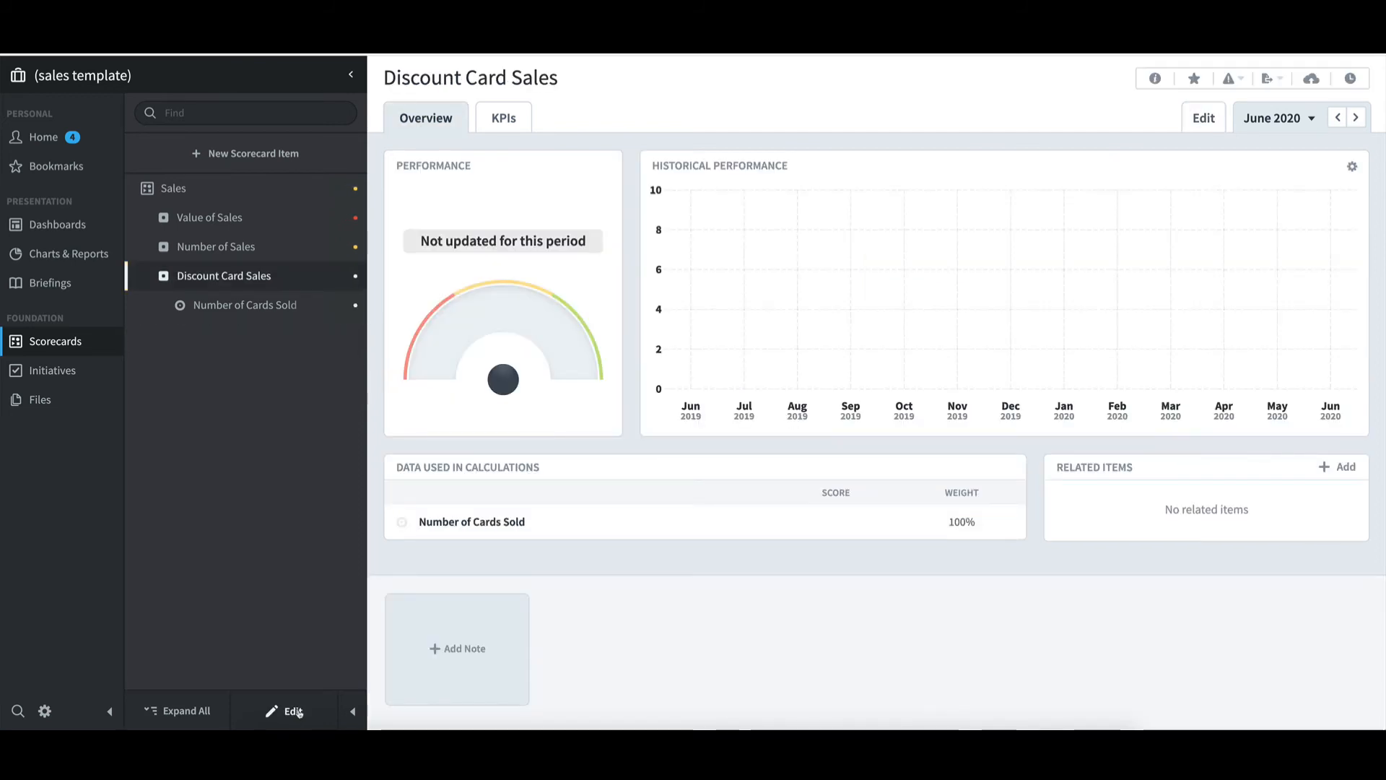
# - Examine the scorecards of Europe - Copy as Template, down to the items under Discount Card Sales (Europe), and of Europe - Copy
pyautogui.click(161, 81)
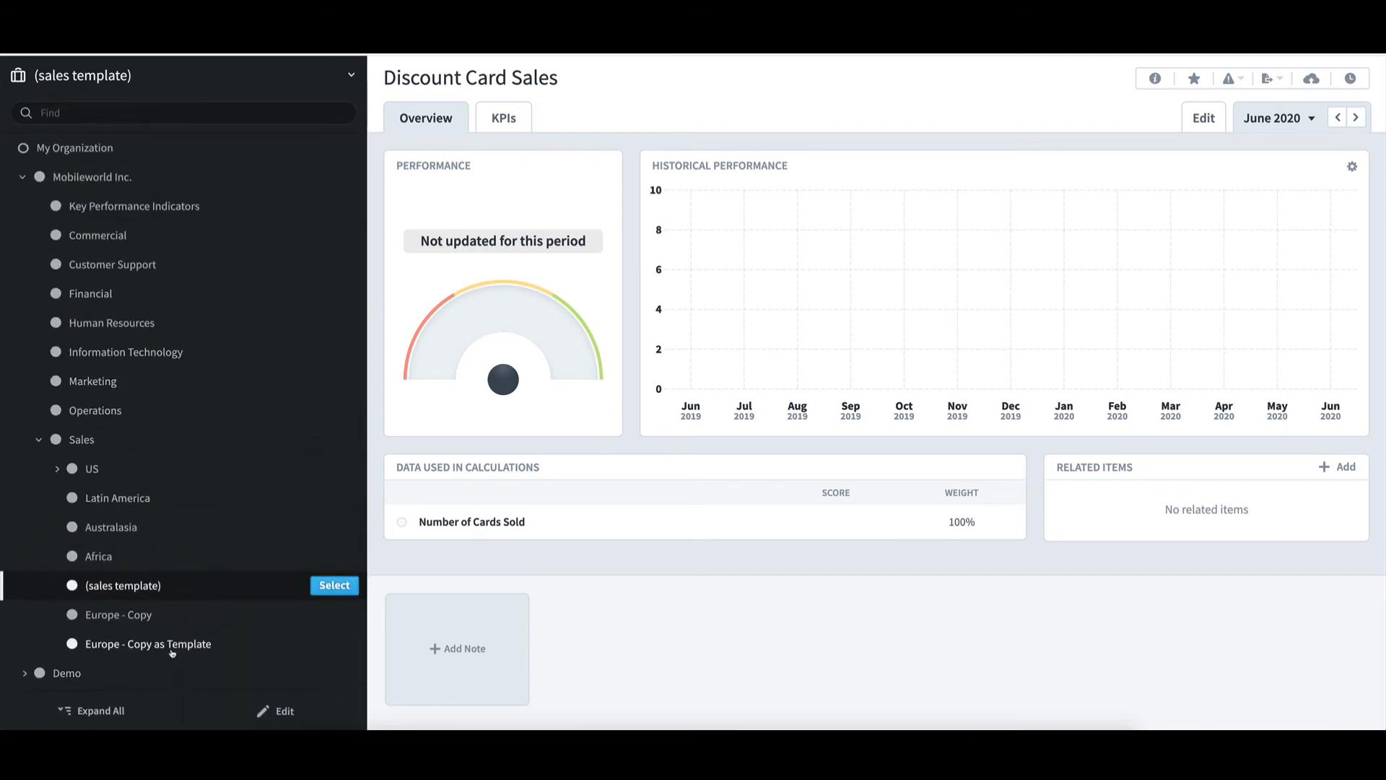
pyautogui.moveTo(171, 644)
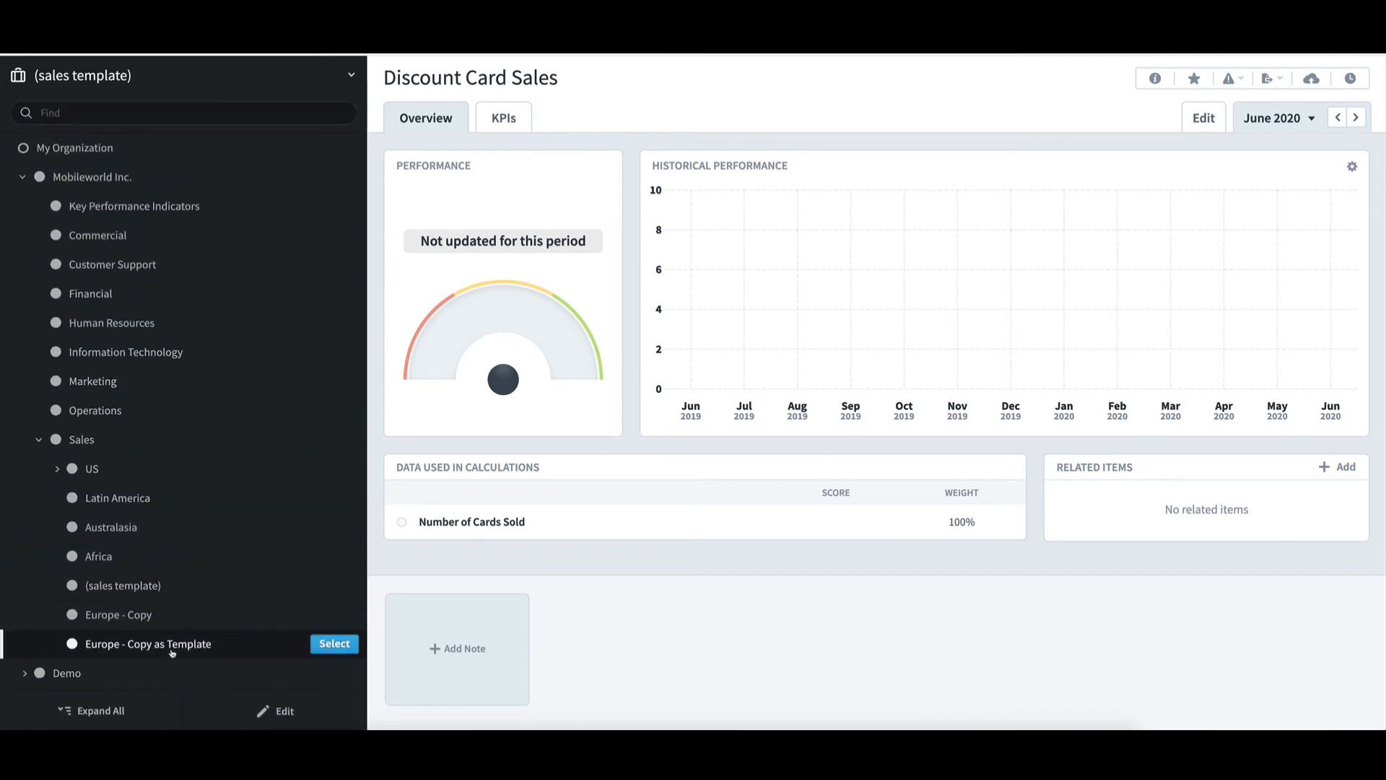
pyautogui.click(334, 643)
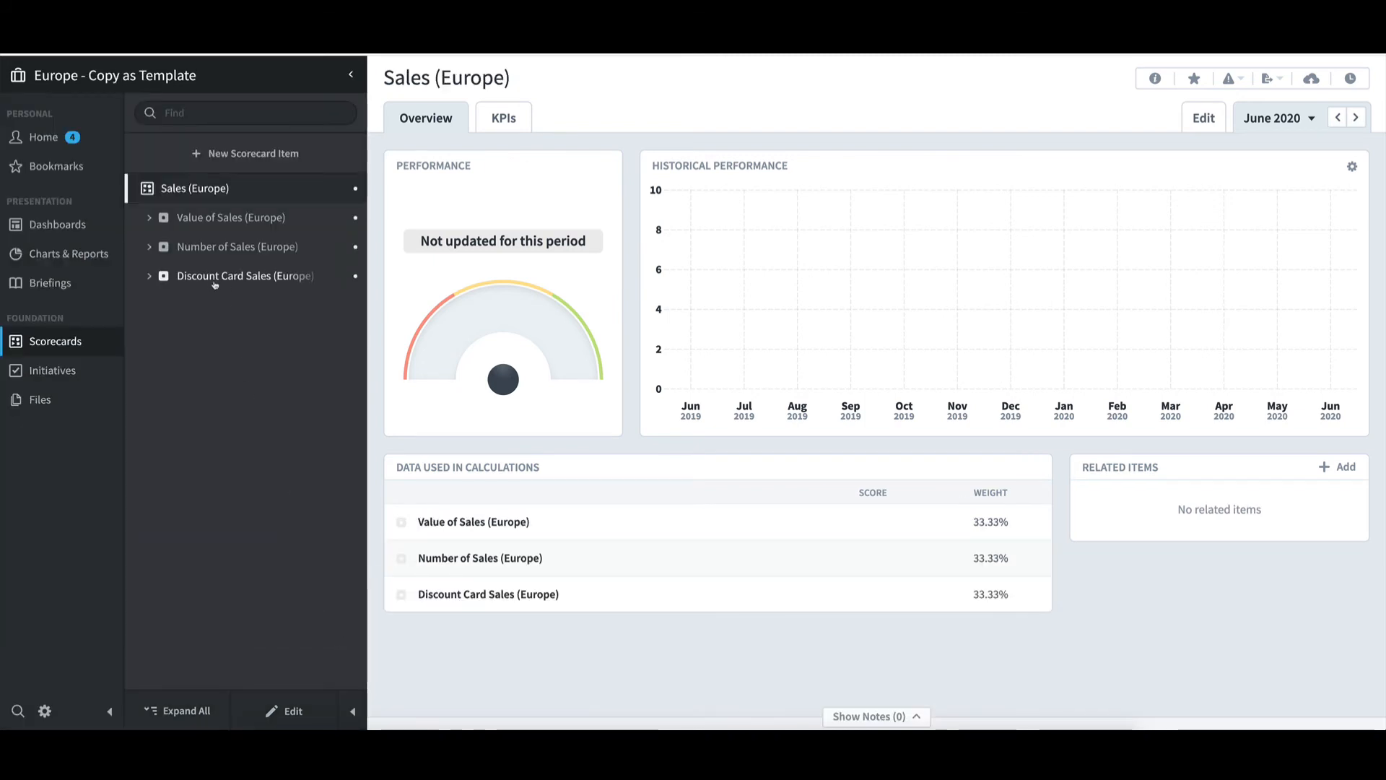
pyautogui.click(149, 276)
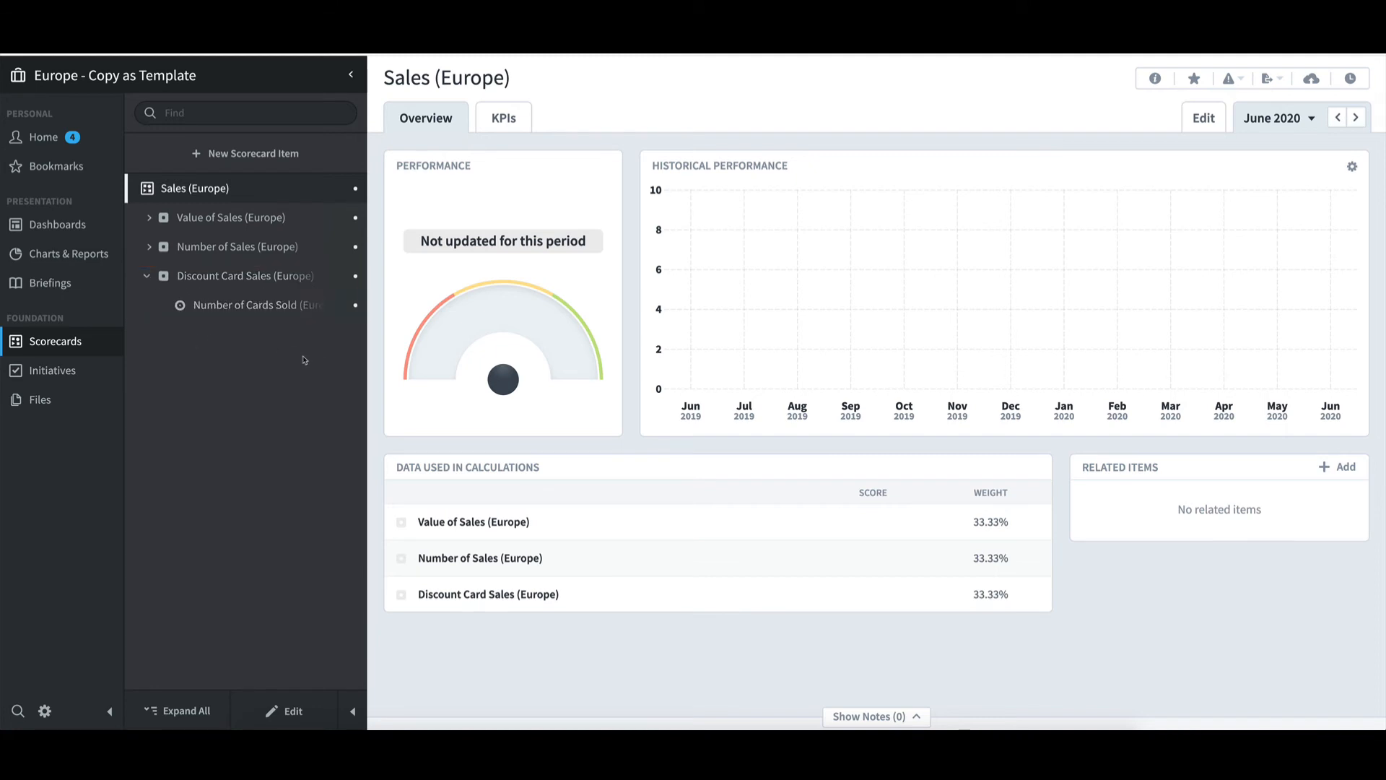
pyautogui.click(89, 77)
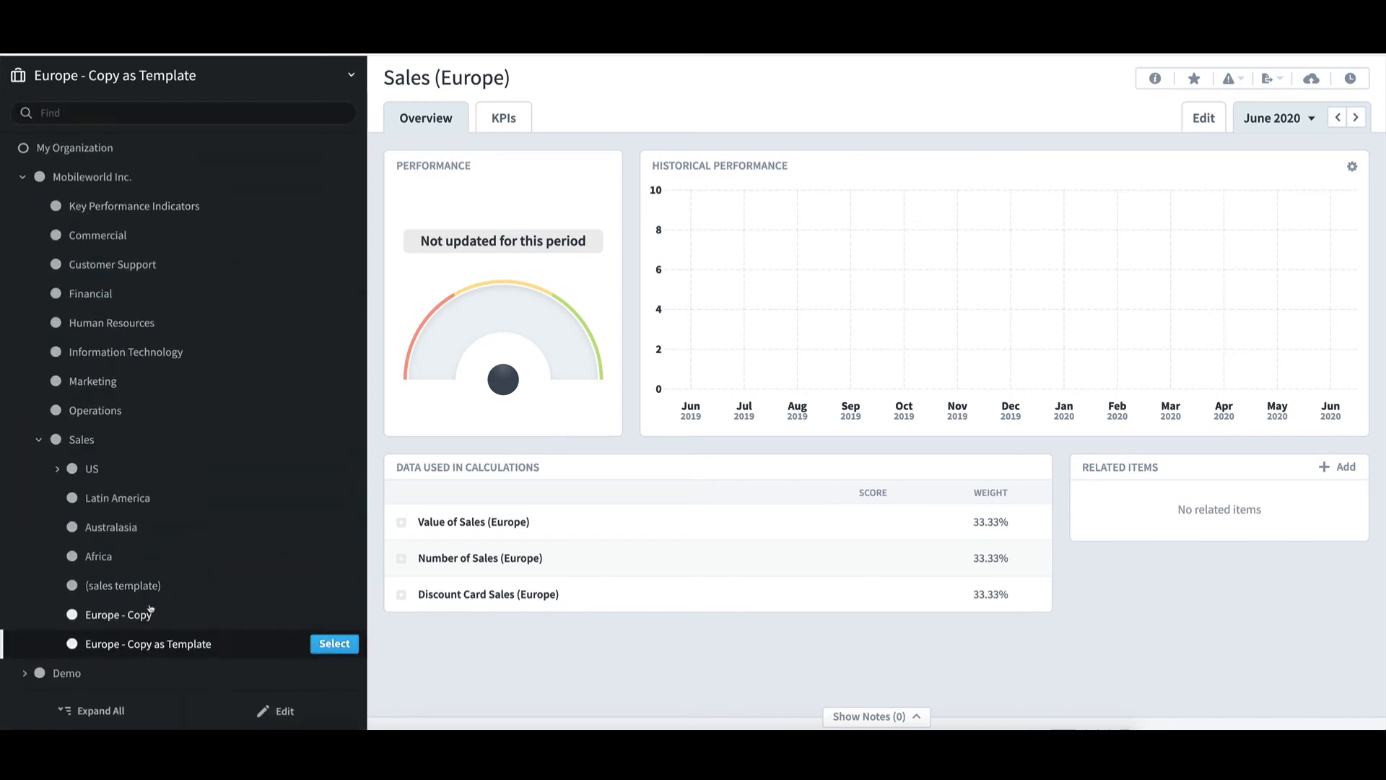
pyautogui.click(152, 614)
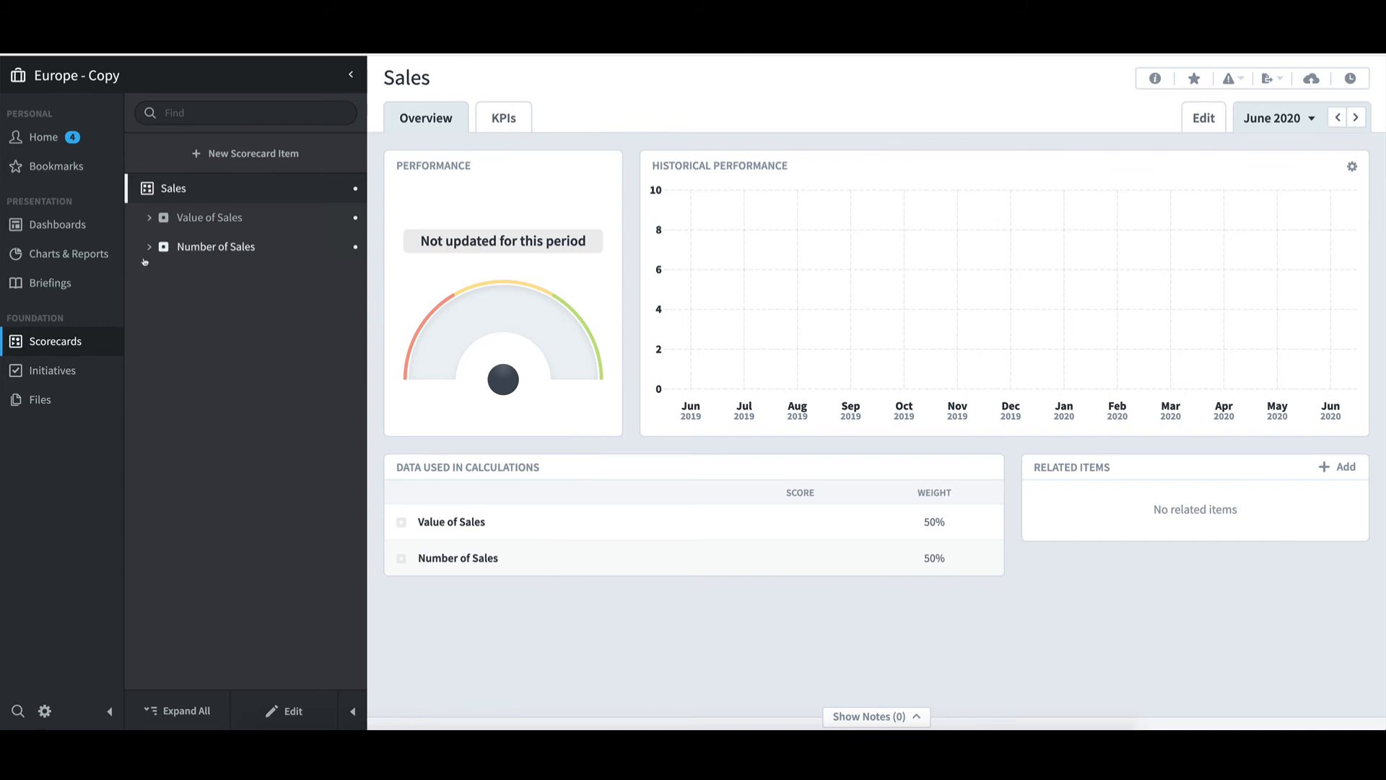
# - Switch to the Northeast organization under US East Coast and open its Number of Cards Sold (Northeast) KPI
pyautogui.click(124, 80)
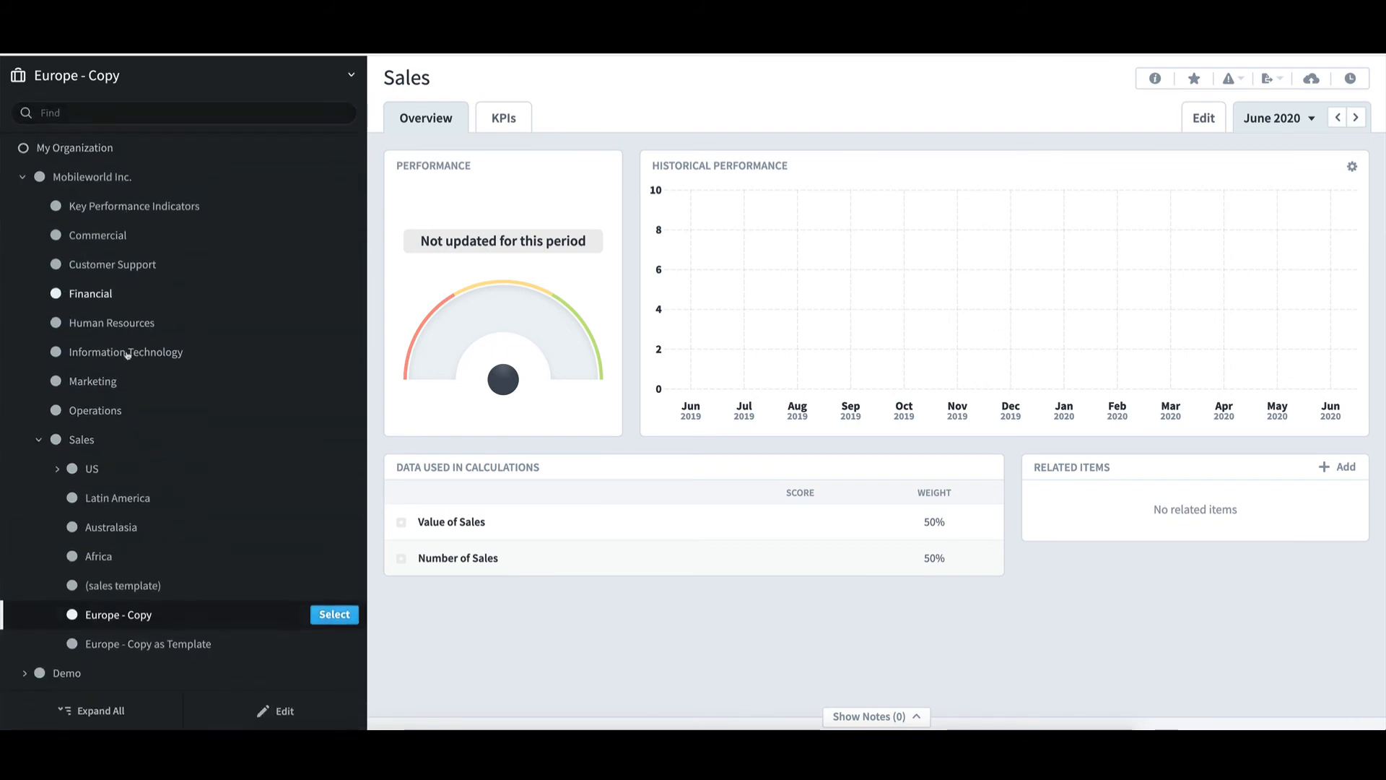
pyautogui.click(57, 468)
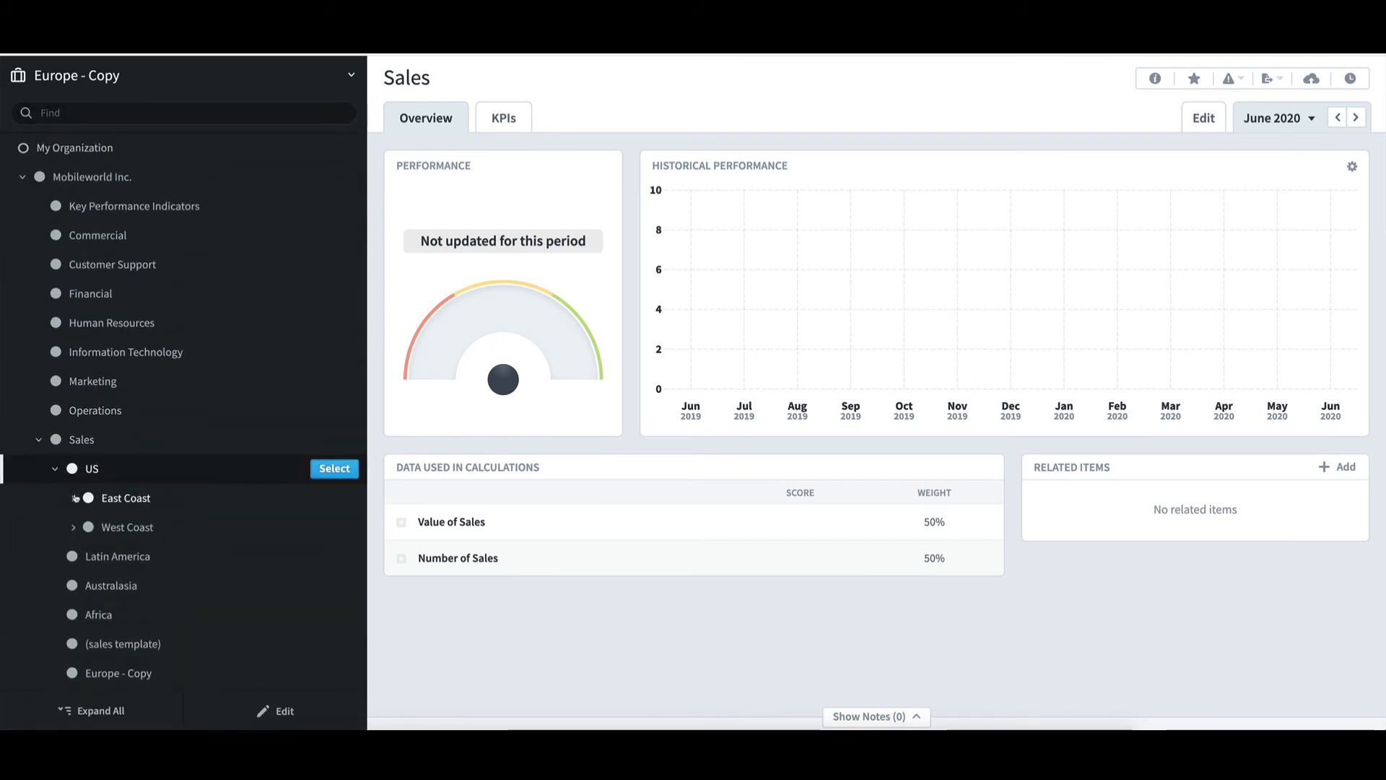
pyautogui.click(73, 498)
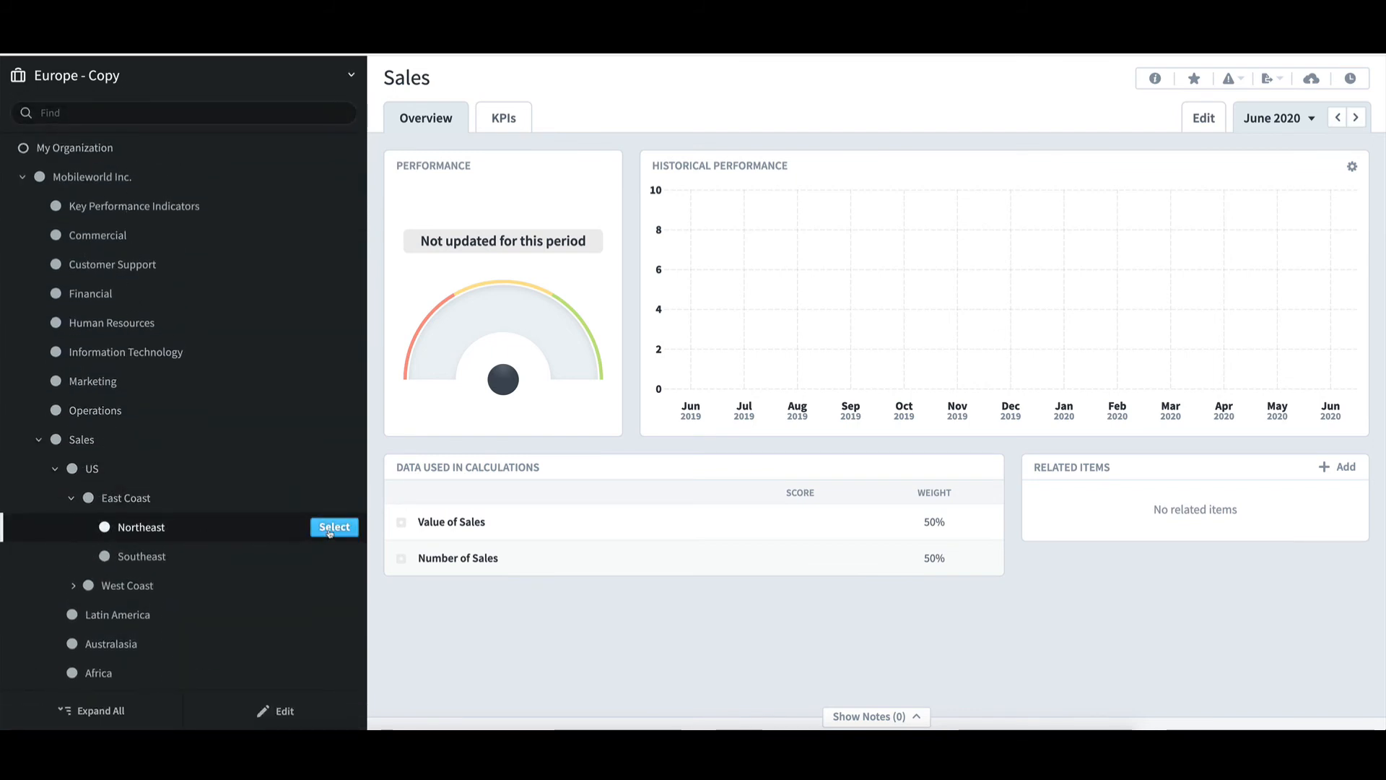
pyautogui.click(332, 527)
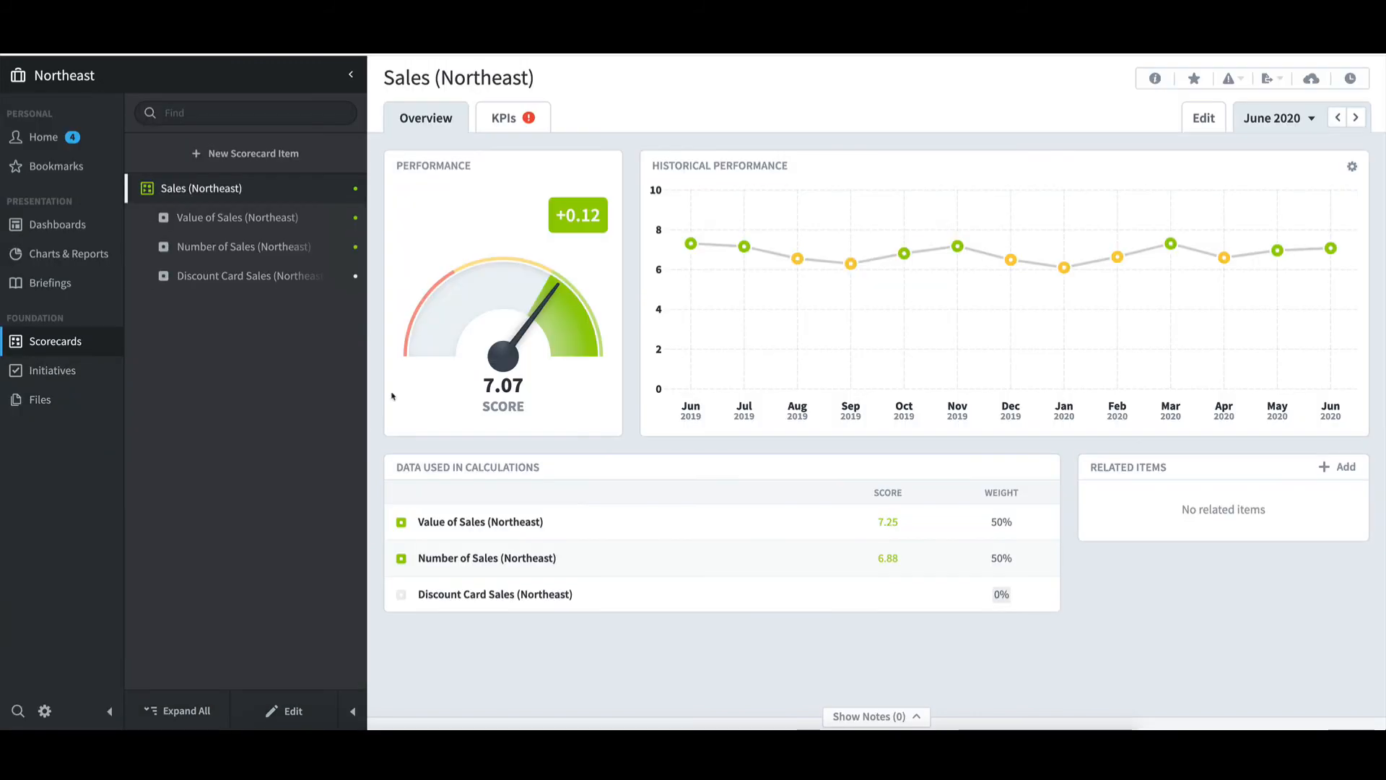
pyautogui.click(149, 276)
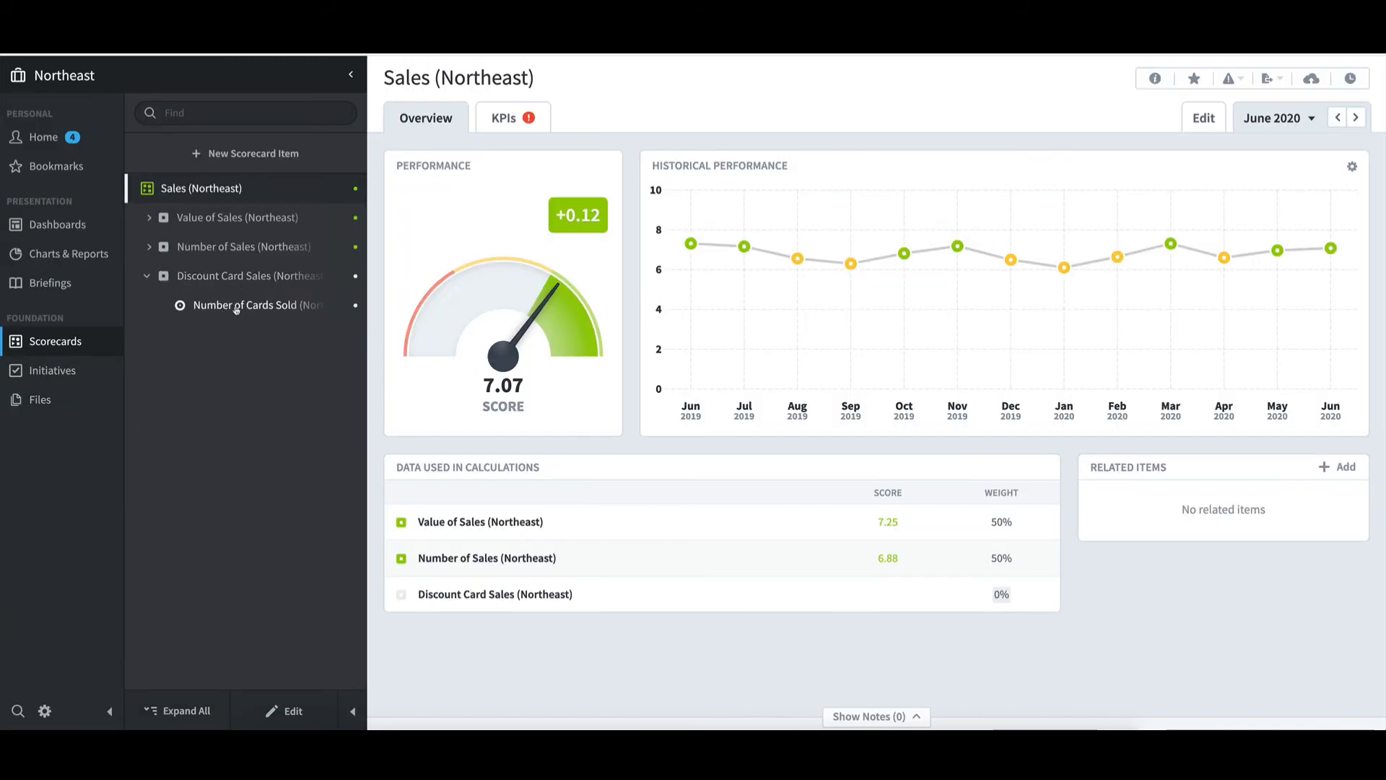
pyautogui.click(238, 307)
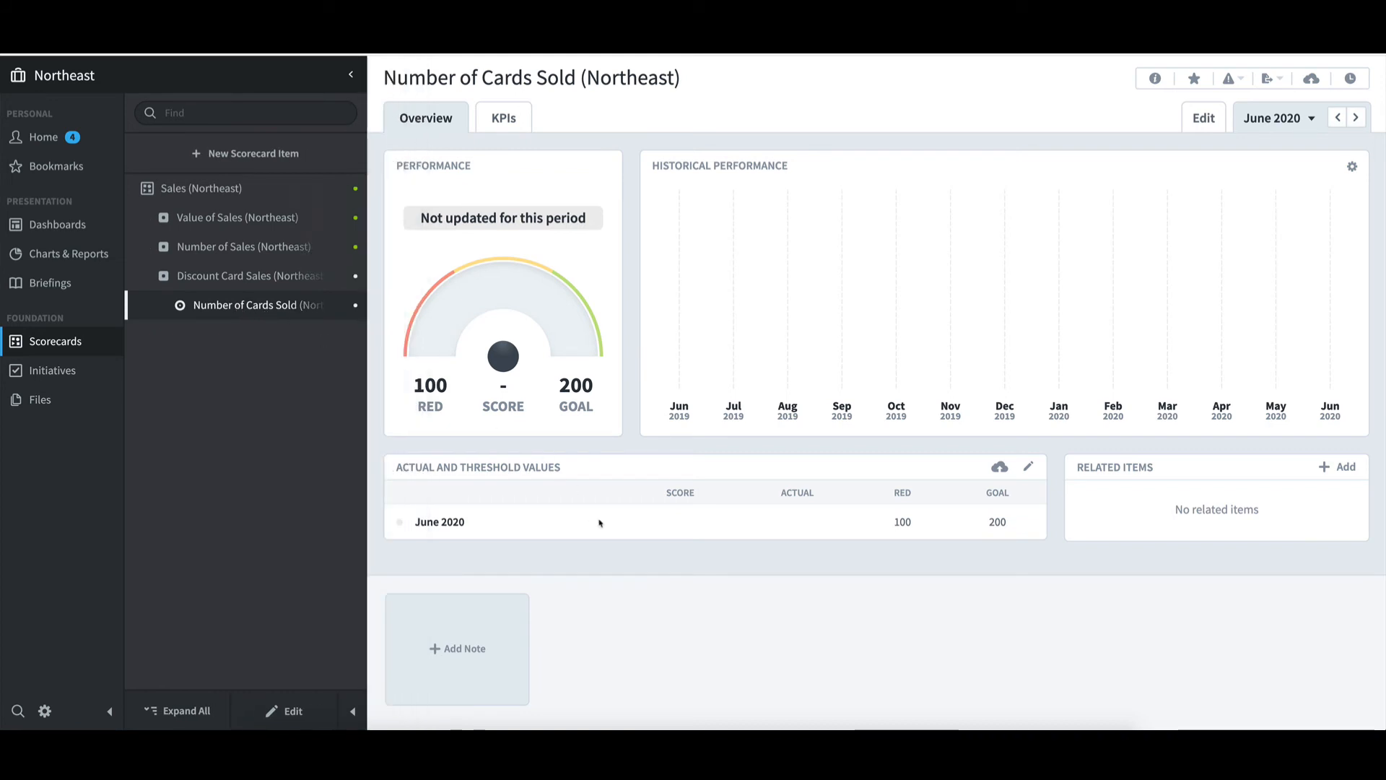
# - Set the June 2020 actual value of the Number of Cards Sold (Northeast) KPI to 300 and save it
pyautogui.click(1026, 470)
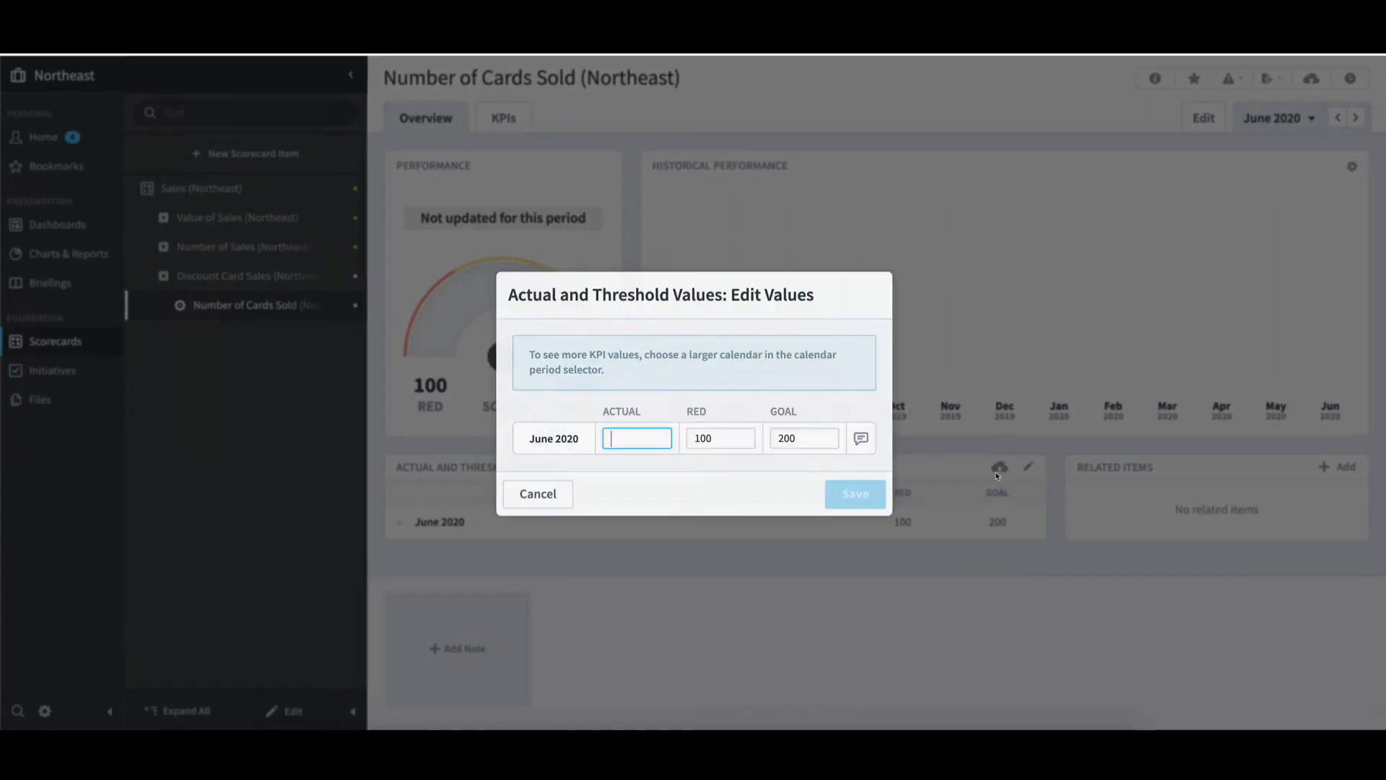
pyautogui.write('300')
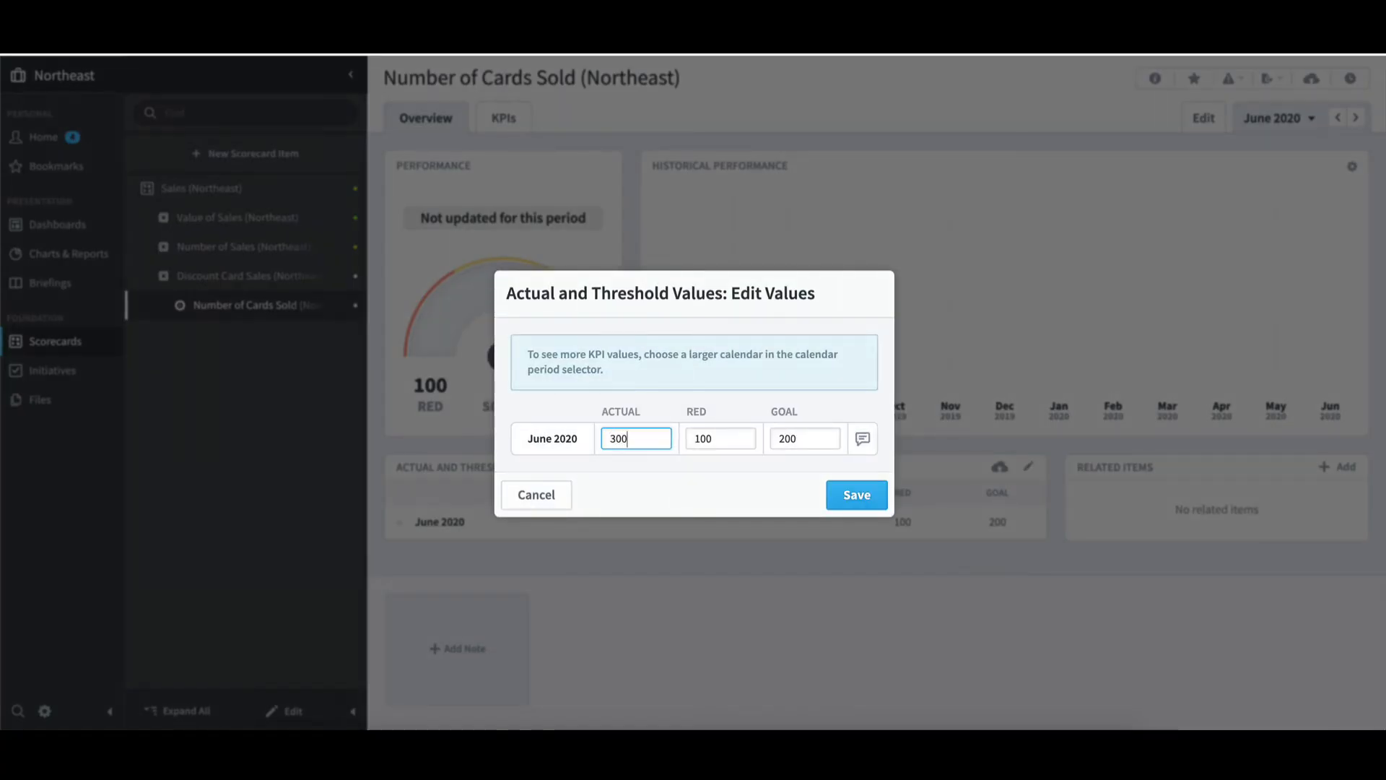
pyautogui.click(858, 496)
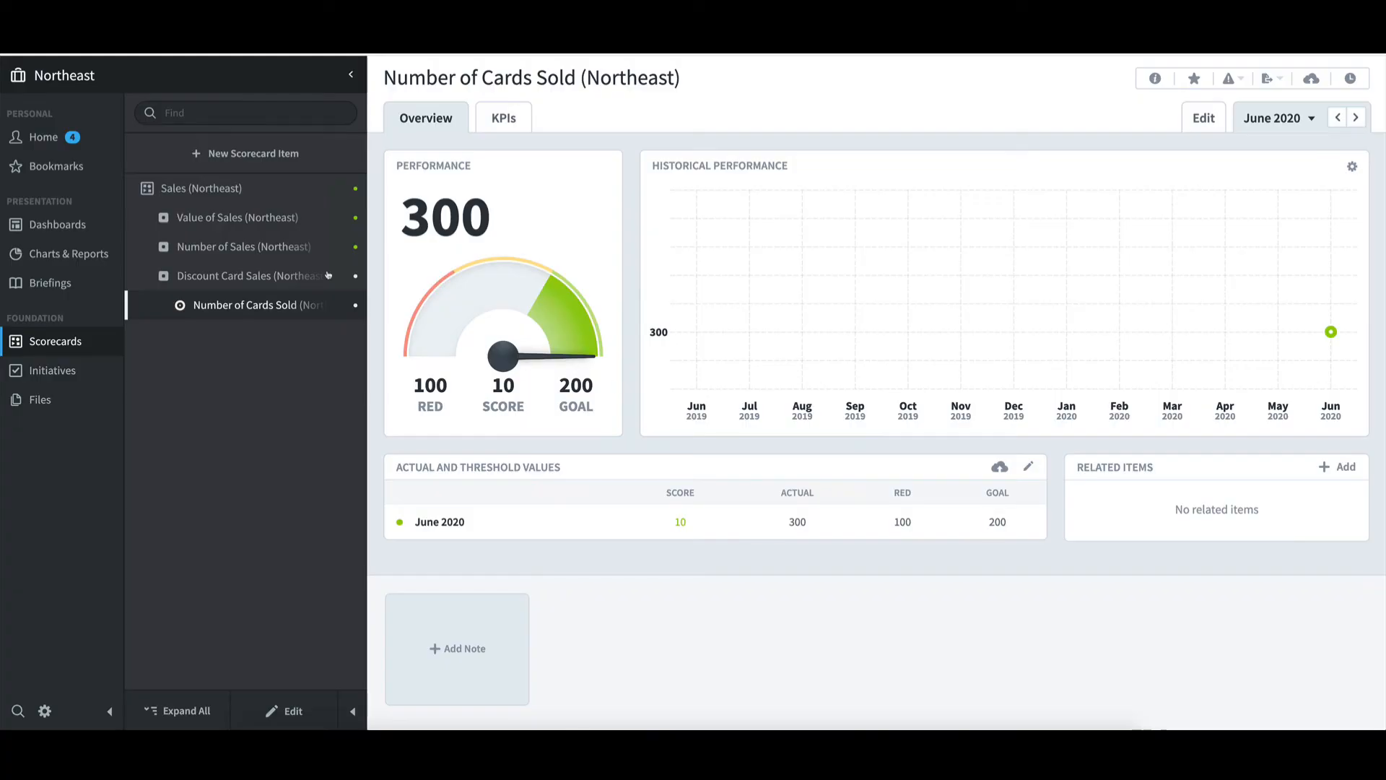
# - Switch to the Southeast organization and save 200 as the June 2020 actual value of its Number of Cards Sold KPI
pyautogui.click(186, 84)
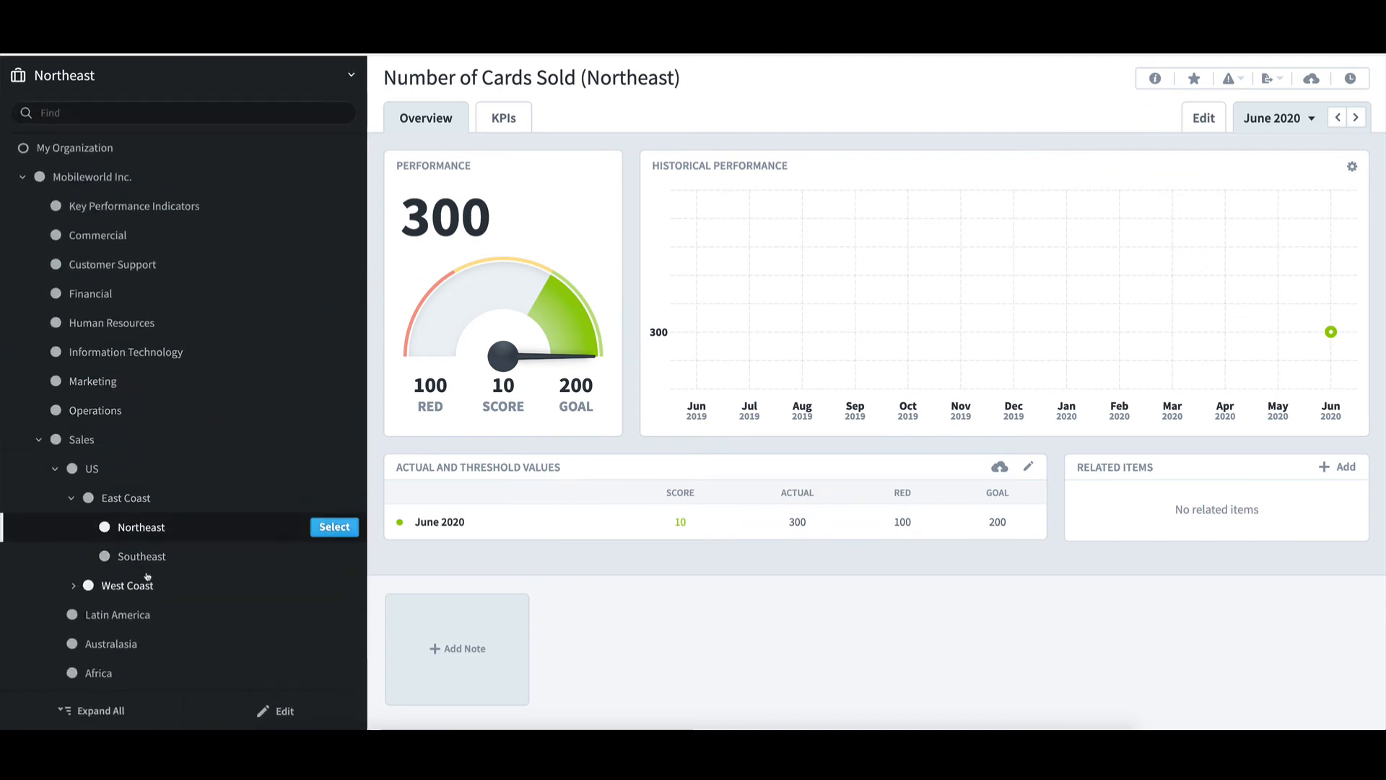
pyautogui.click(148, 578)
pyautogui.click(333, 556)
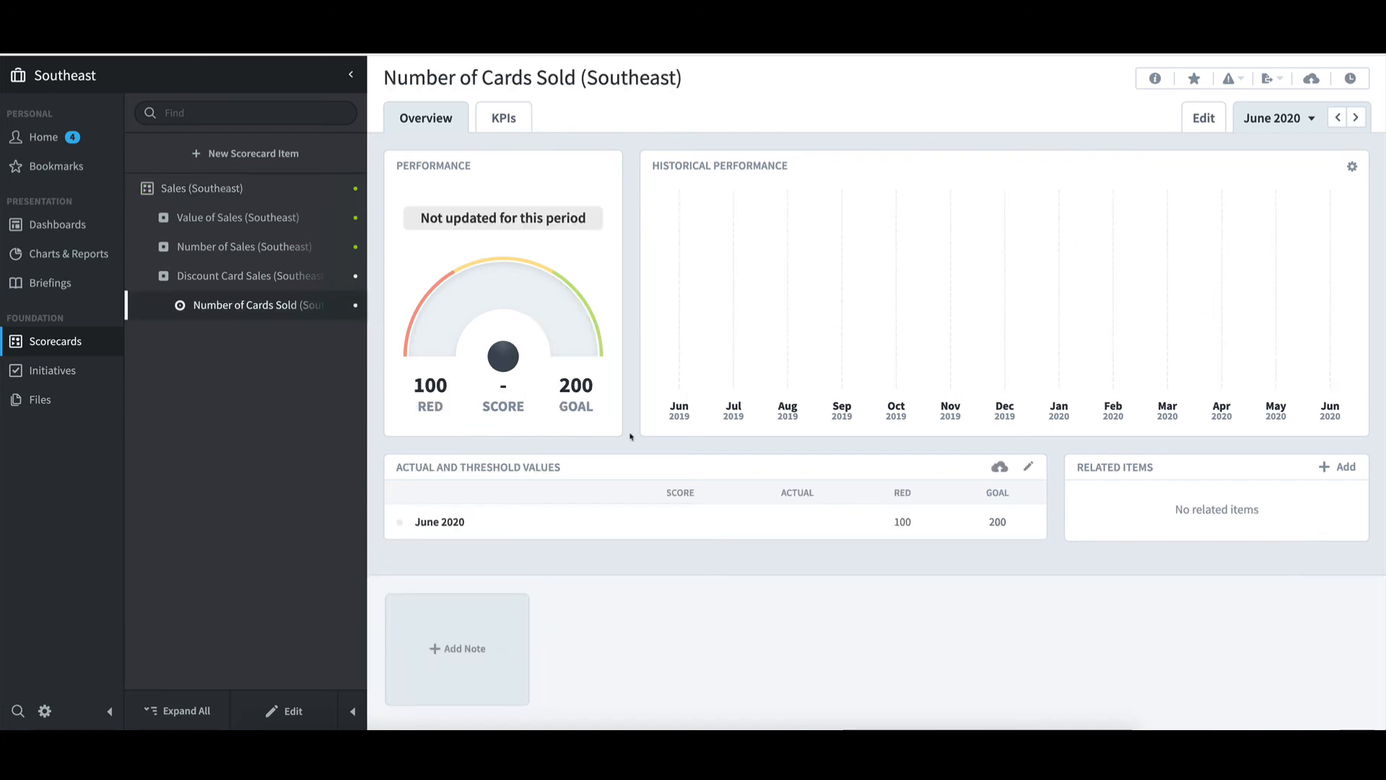
pyautogui.click(1030, 468)
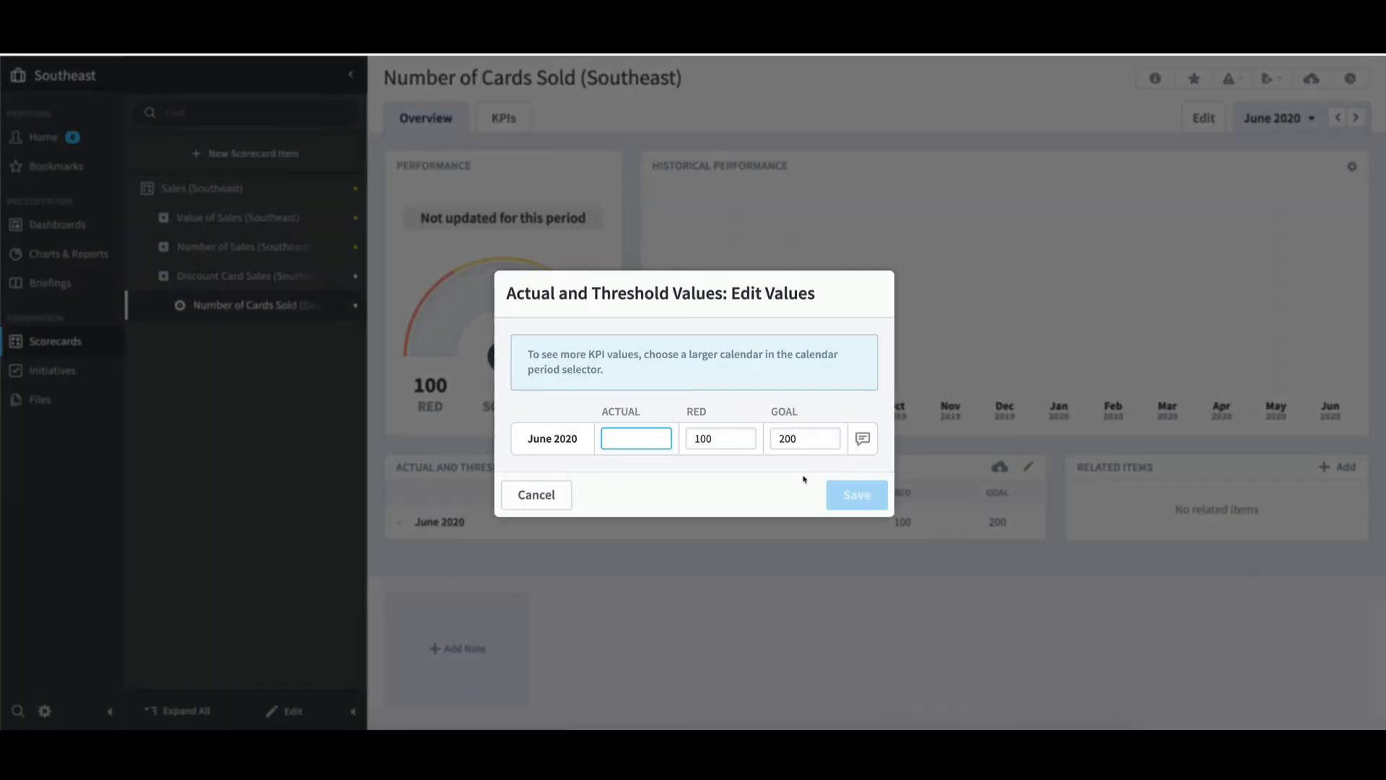
pyautogui.write('200')
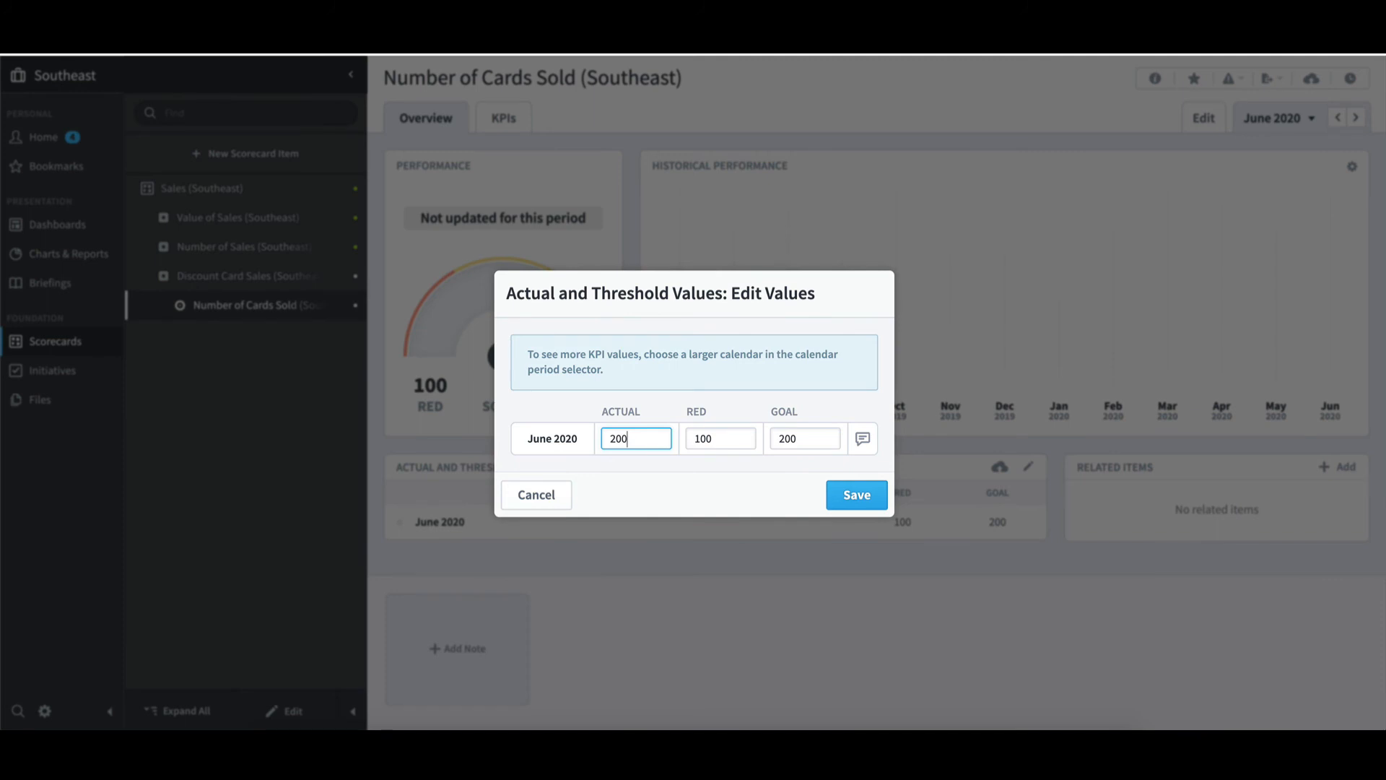
pyautogui.click(852, 498)
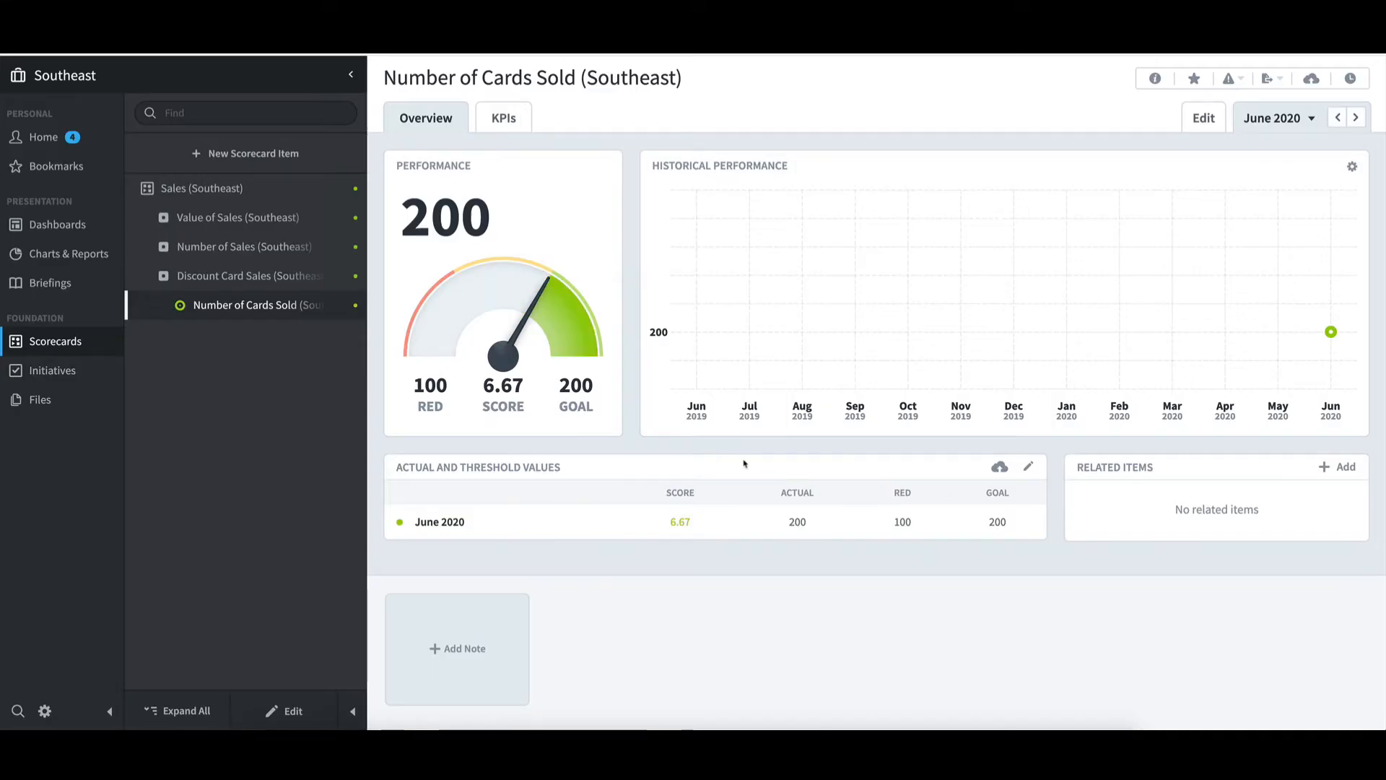
# - Switch to the East Coast organization and examine the calculation behind the June 2020 actual value of its Number of Cards Sold KPI
pyautogui.click(174, 79)
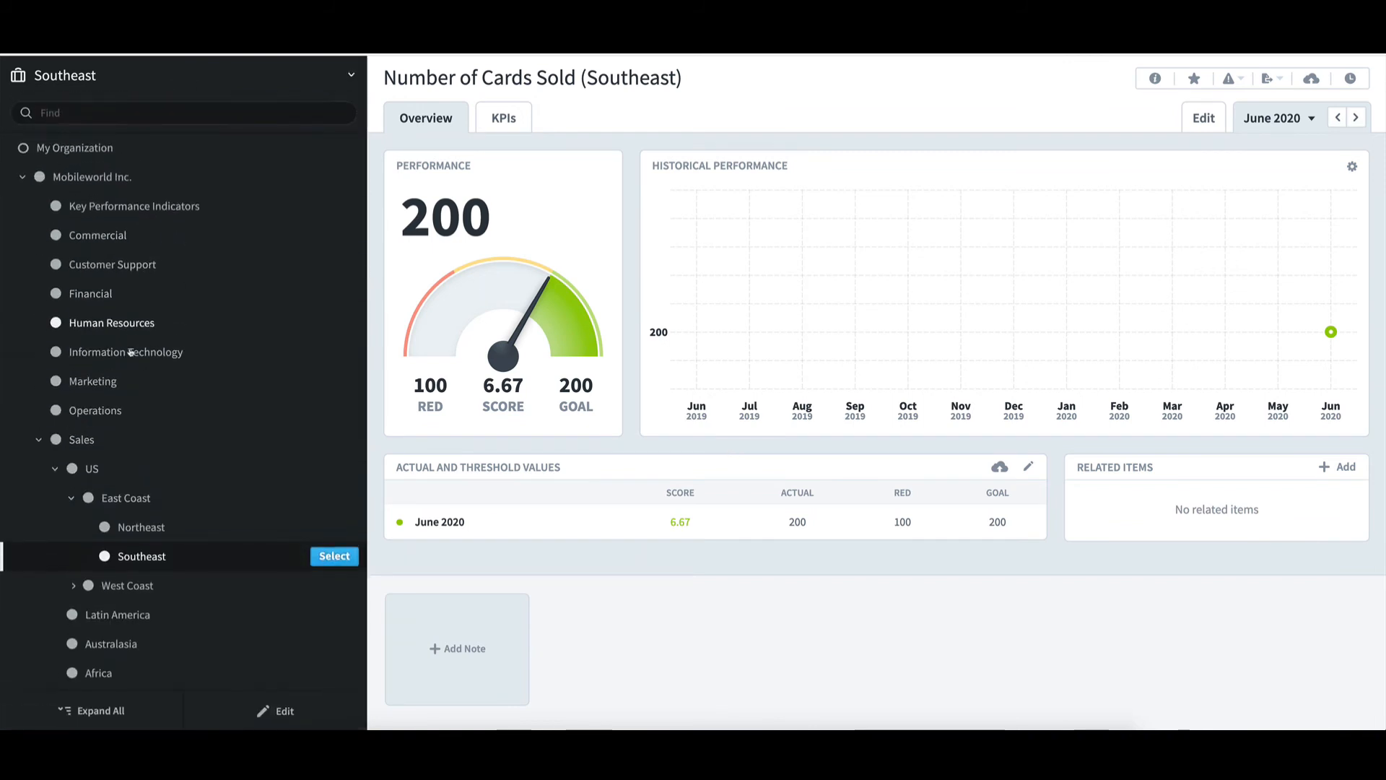
pyautogui.click(126, 498)
pyautogui.click(334, 498)
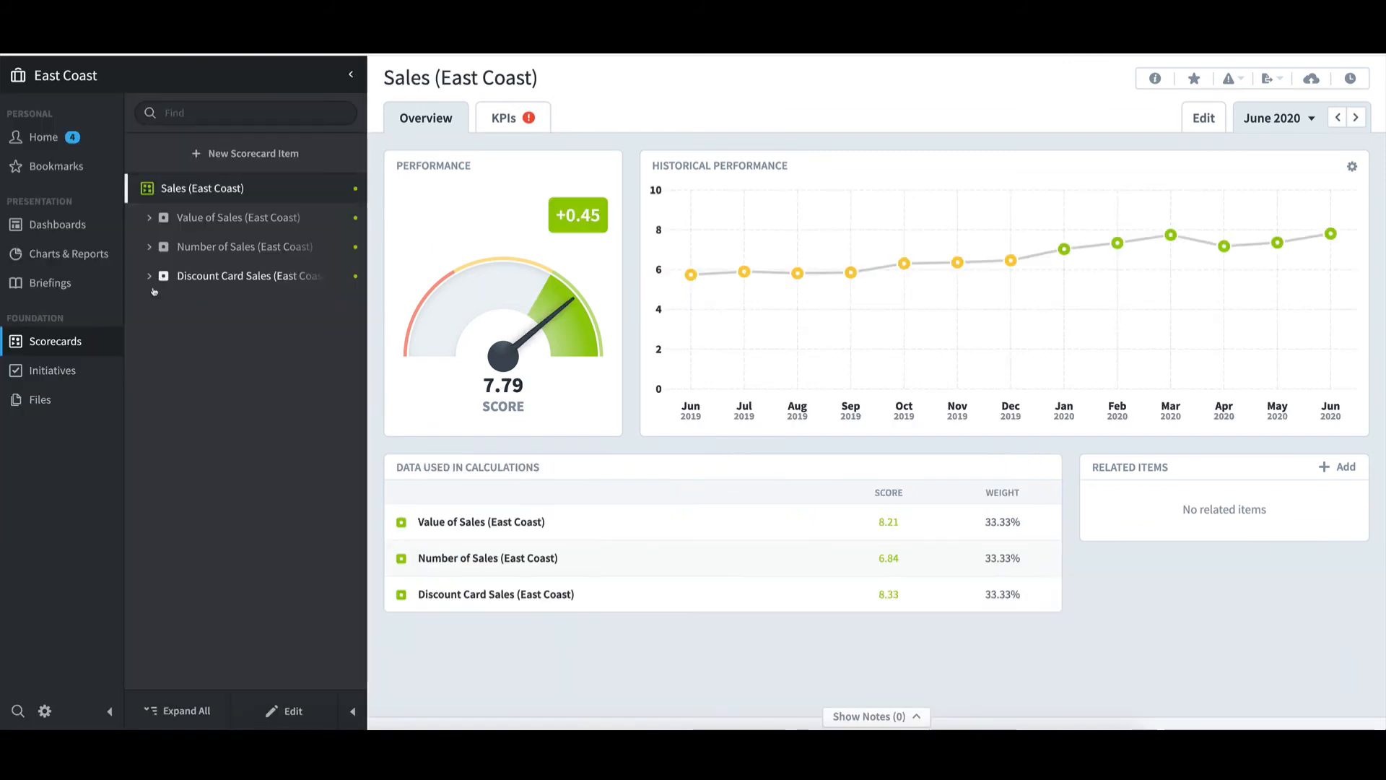
pyautogui.click(150, 277)
pyautogui.click(219, 309)
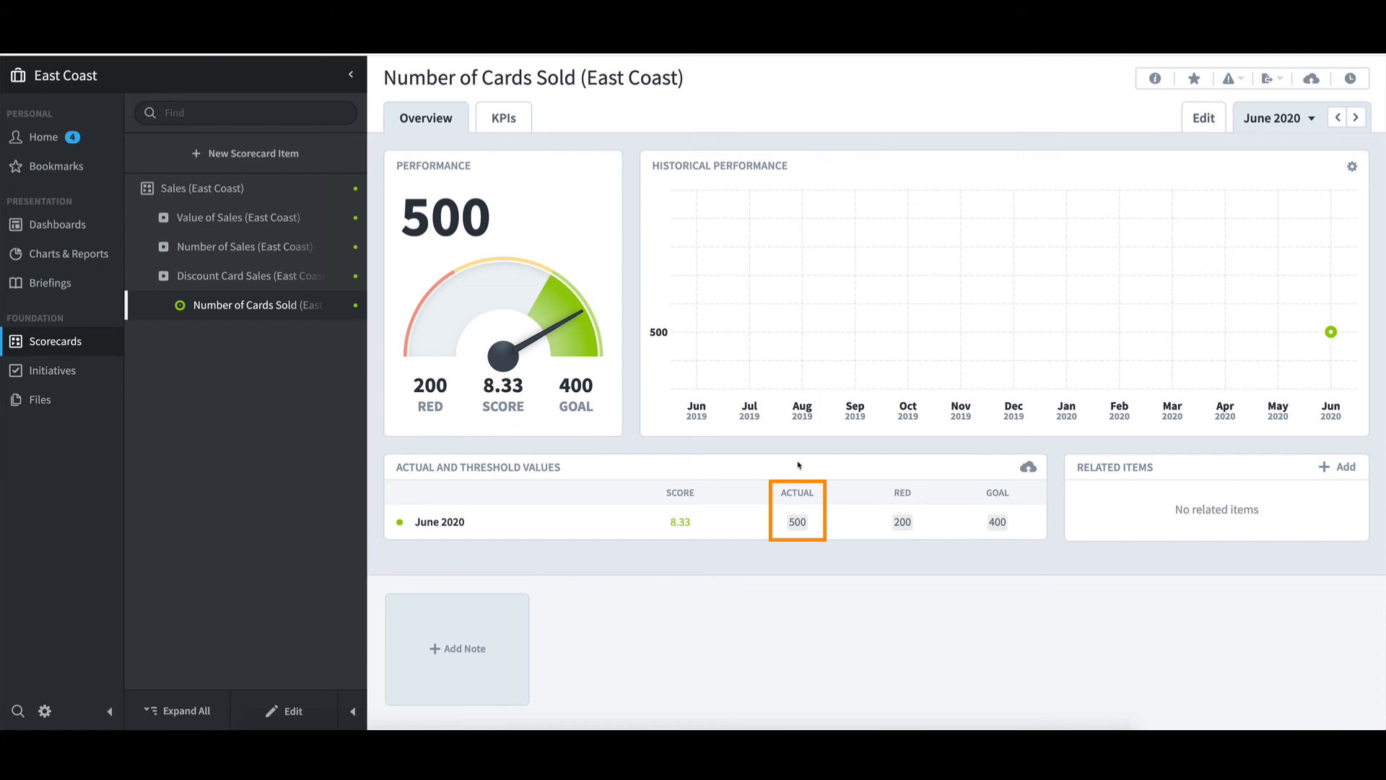
pyautogui.moveTo(801, 527)
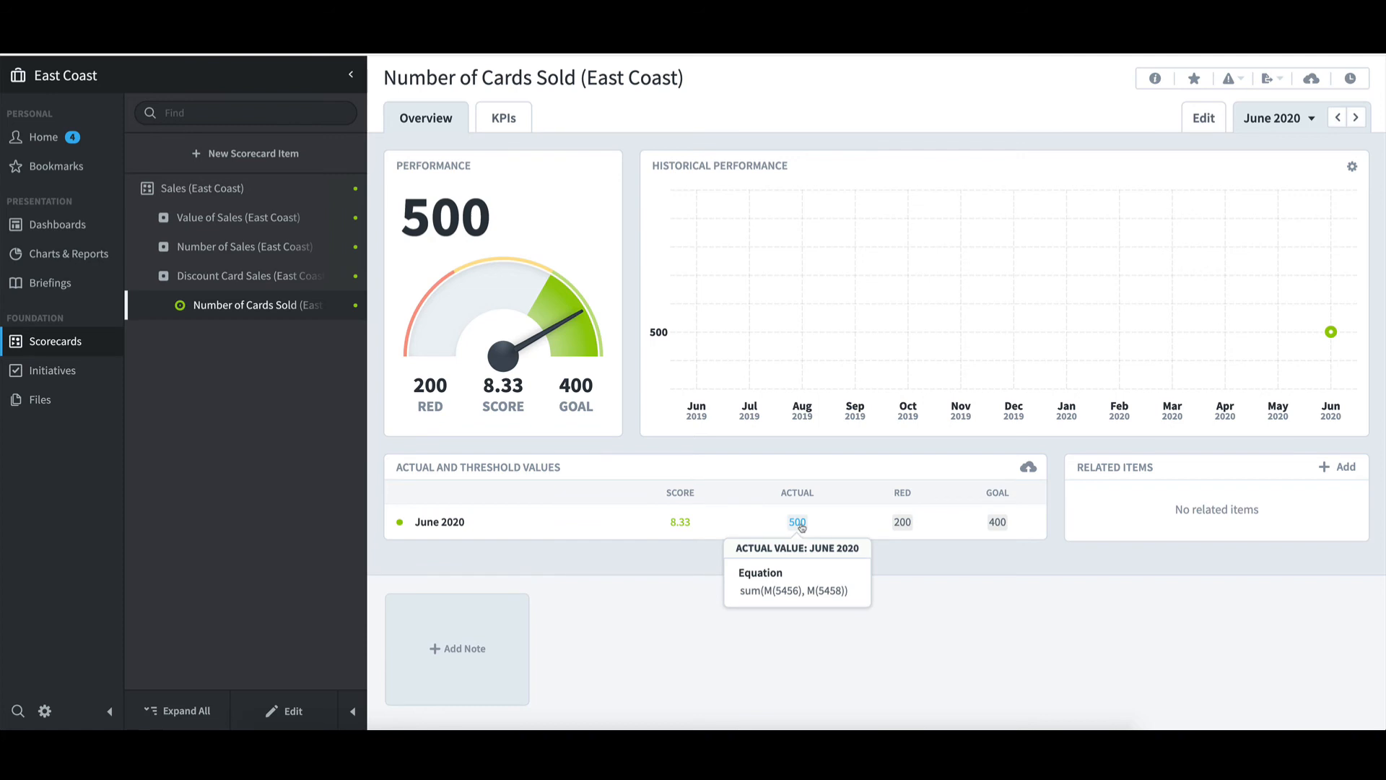
pyautogui.click(801, 527)
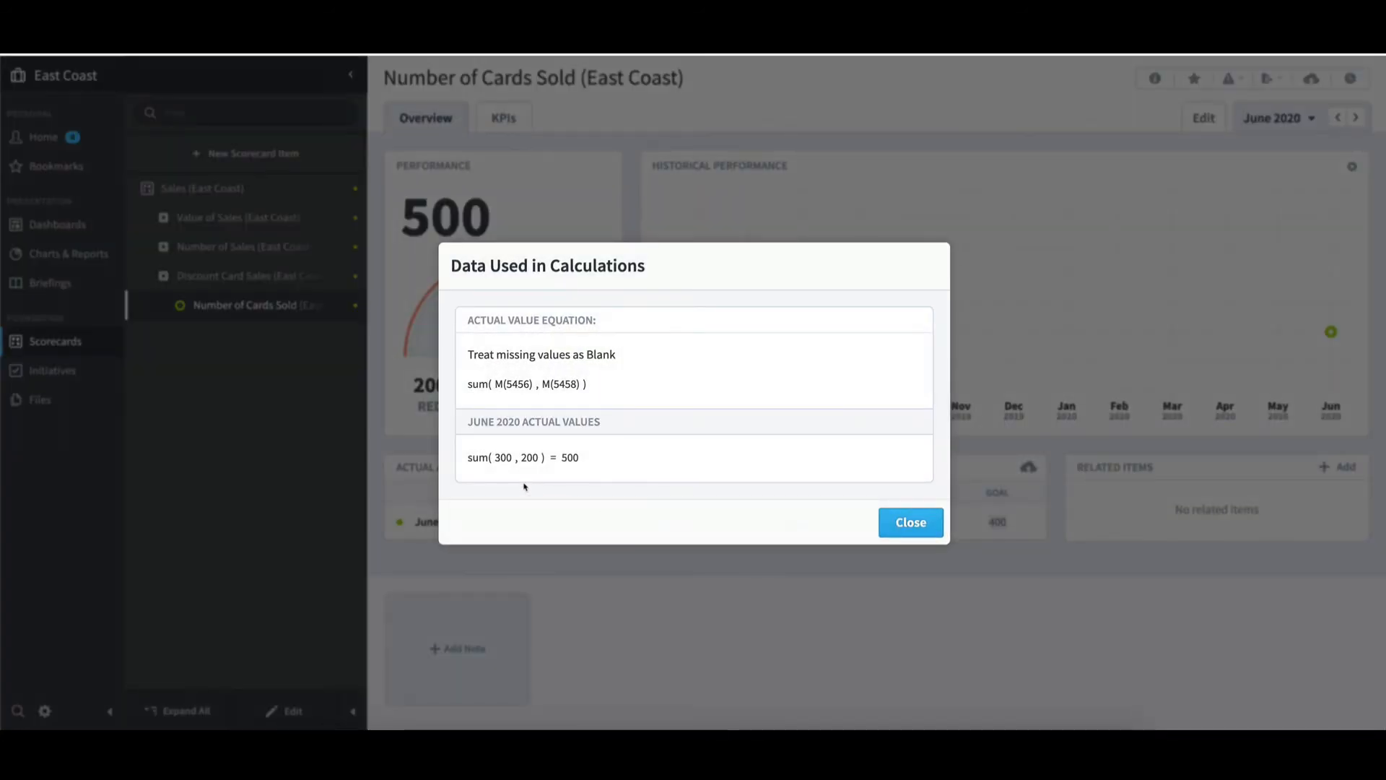
pyautogui.moveTo(534, 464)
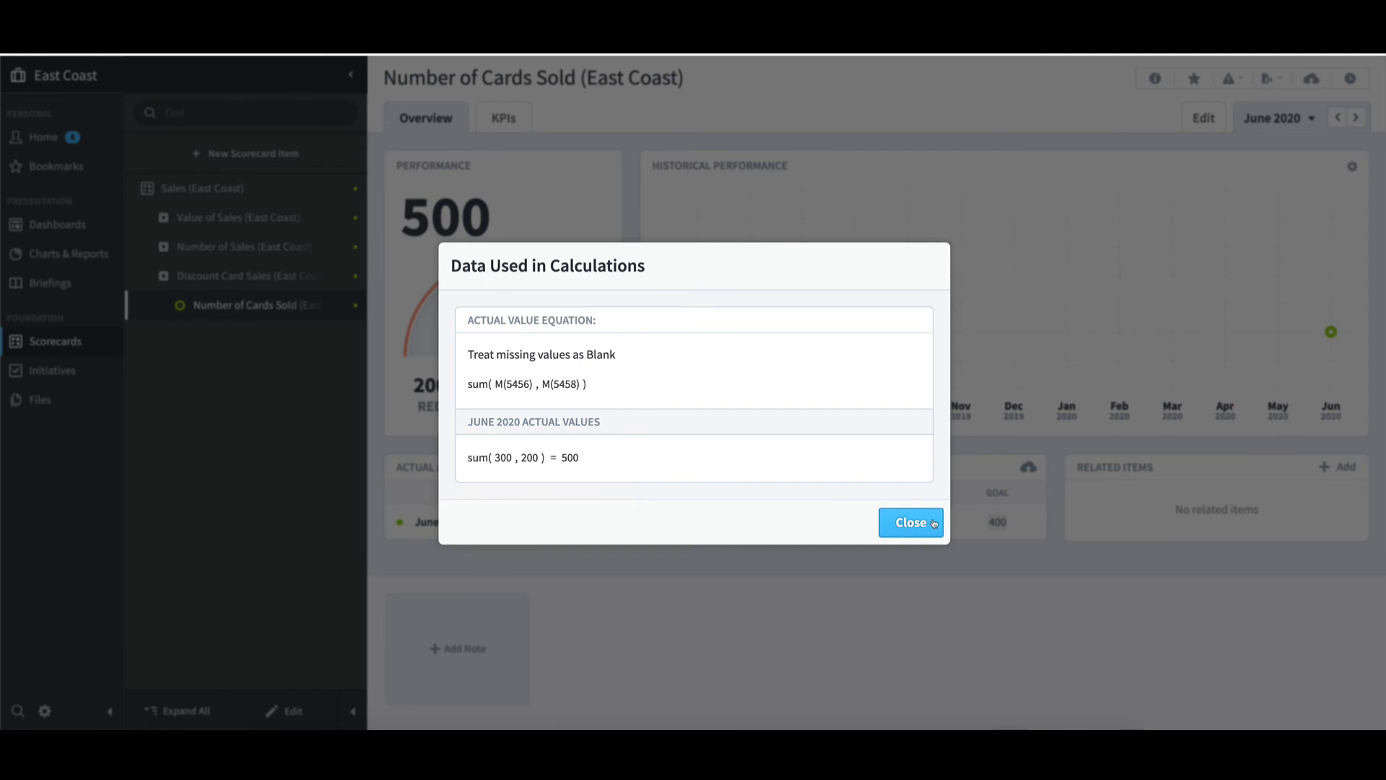
pyautogui.click(934, 523)
# - Switch to the Sales organization and check the rolled-up June 2020 values of its Number of Cards Sold KPI
pyautogui.click(70, 76)
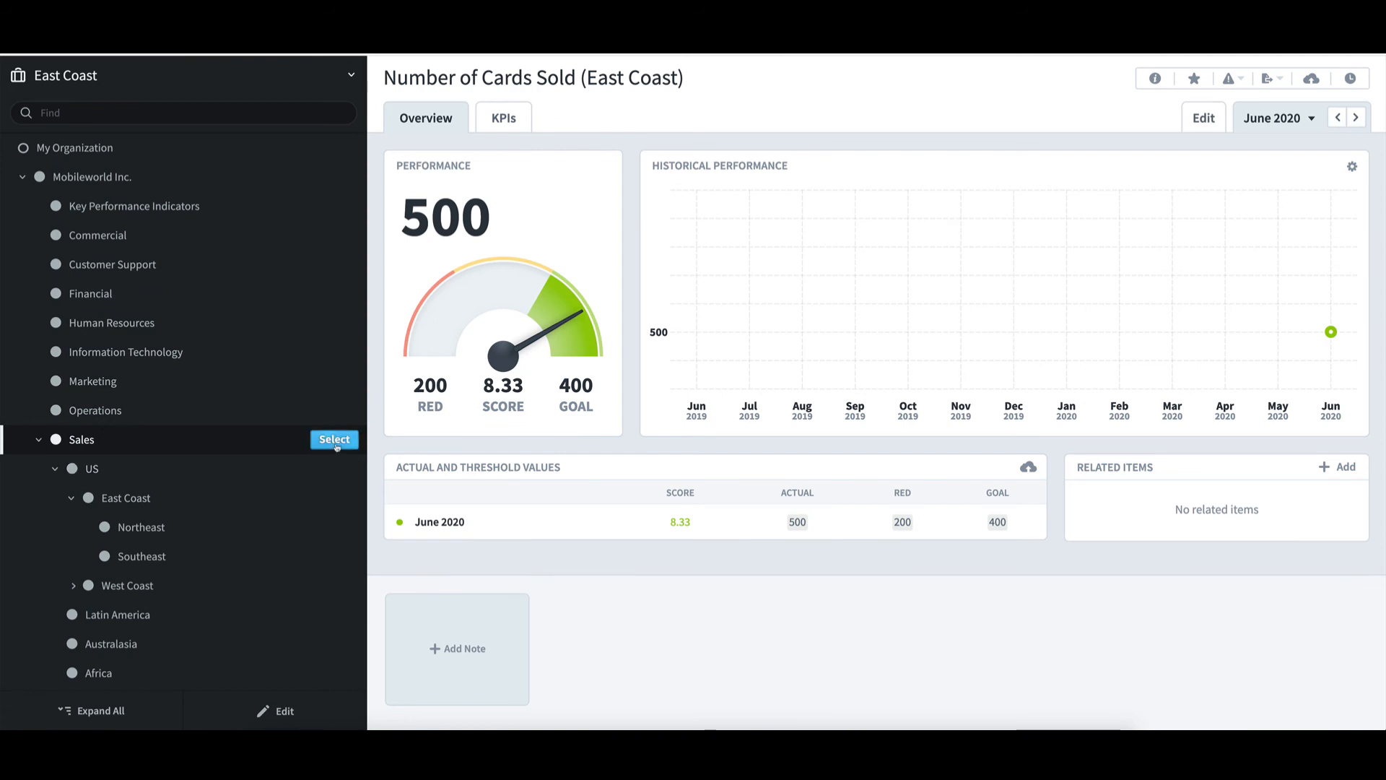
pyautogui.click(334, 439)
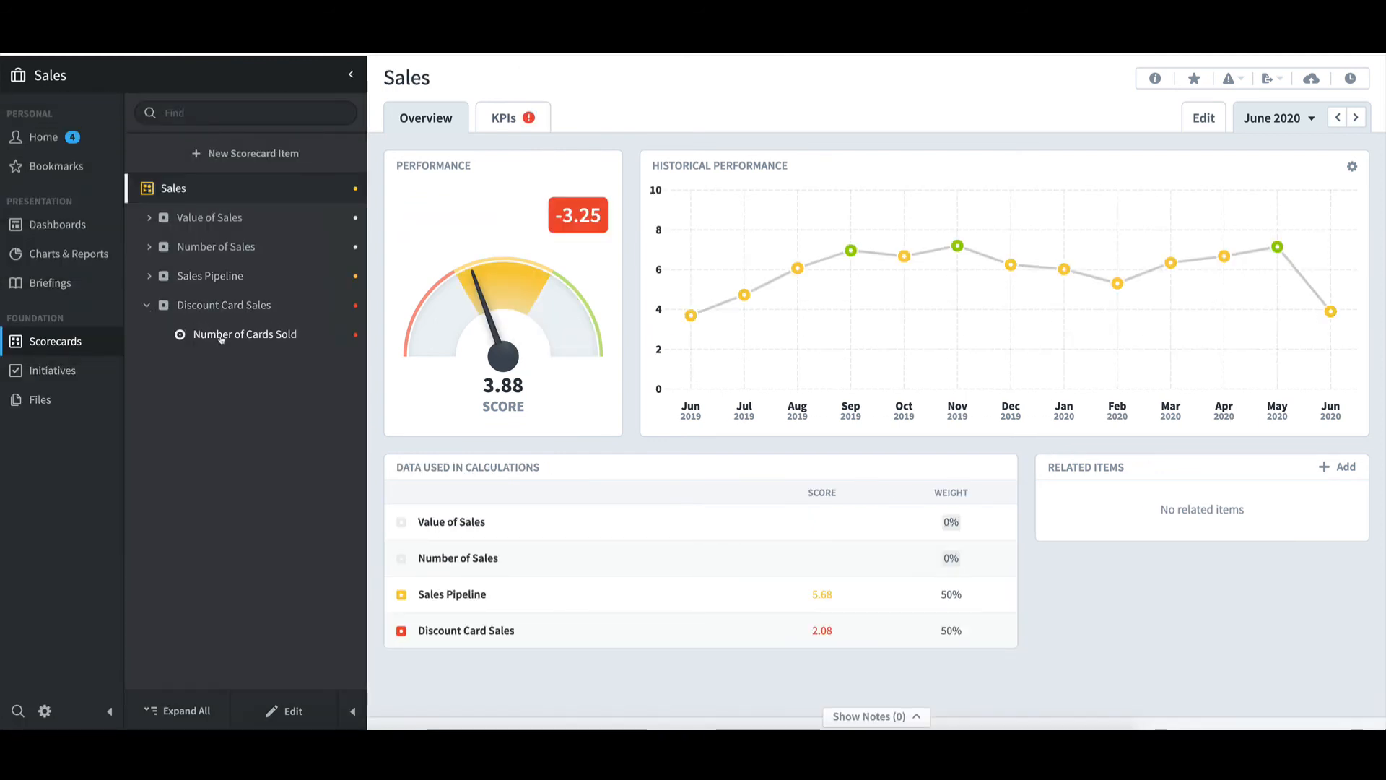
pyautogui.click(221, 337)
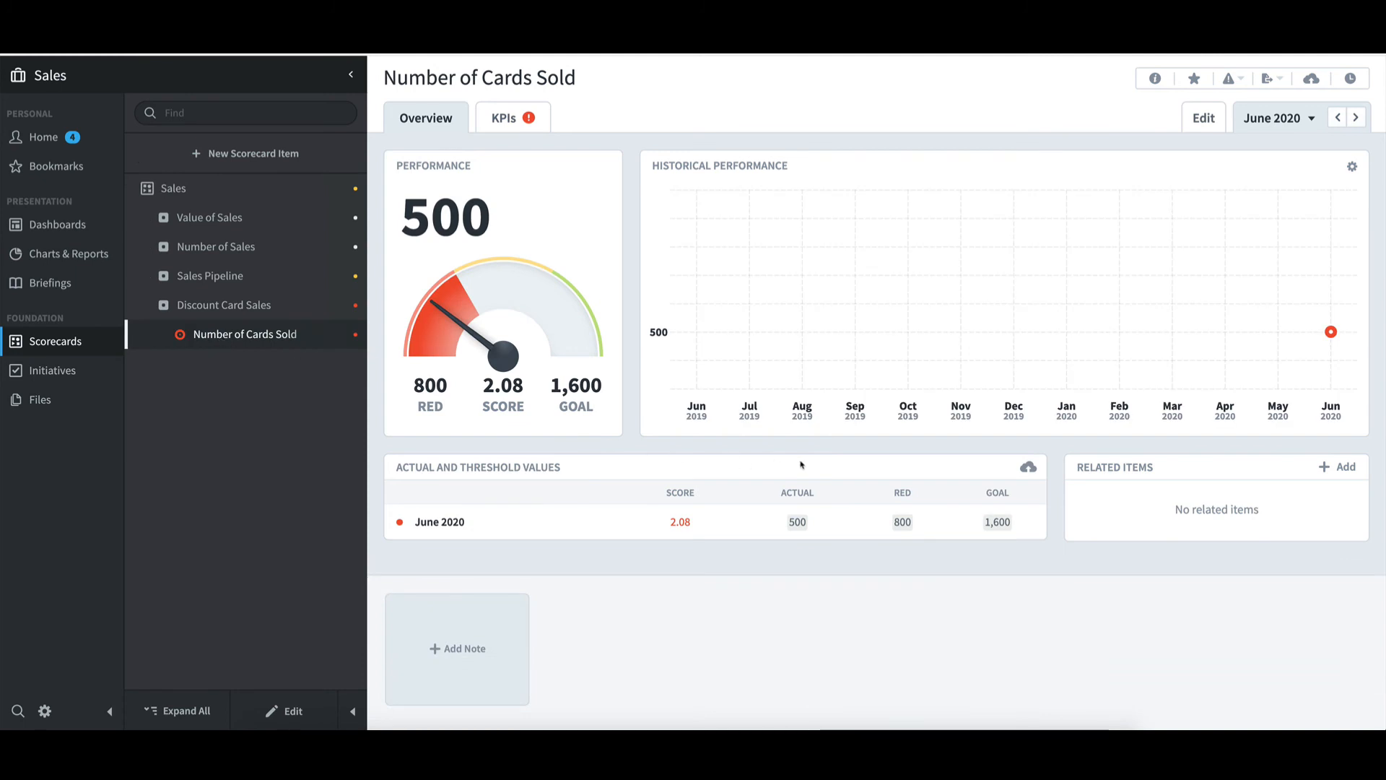
pyautogui.moveTo(803, 531)
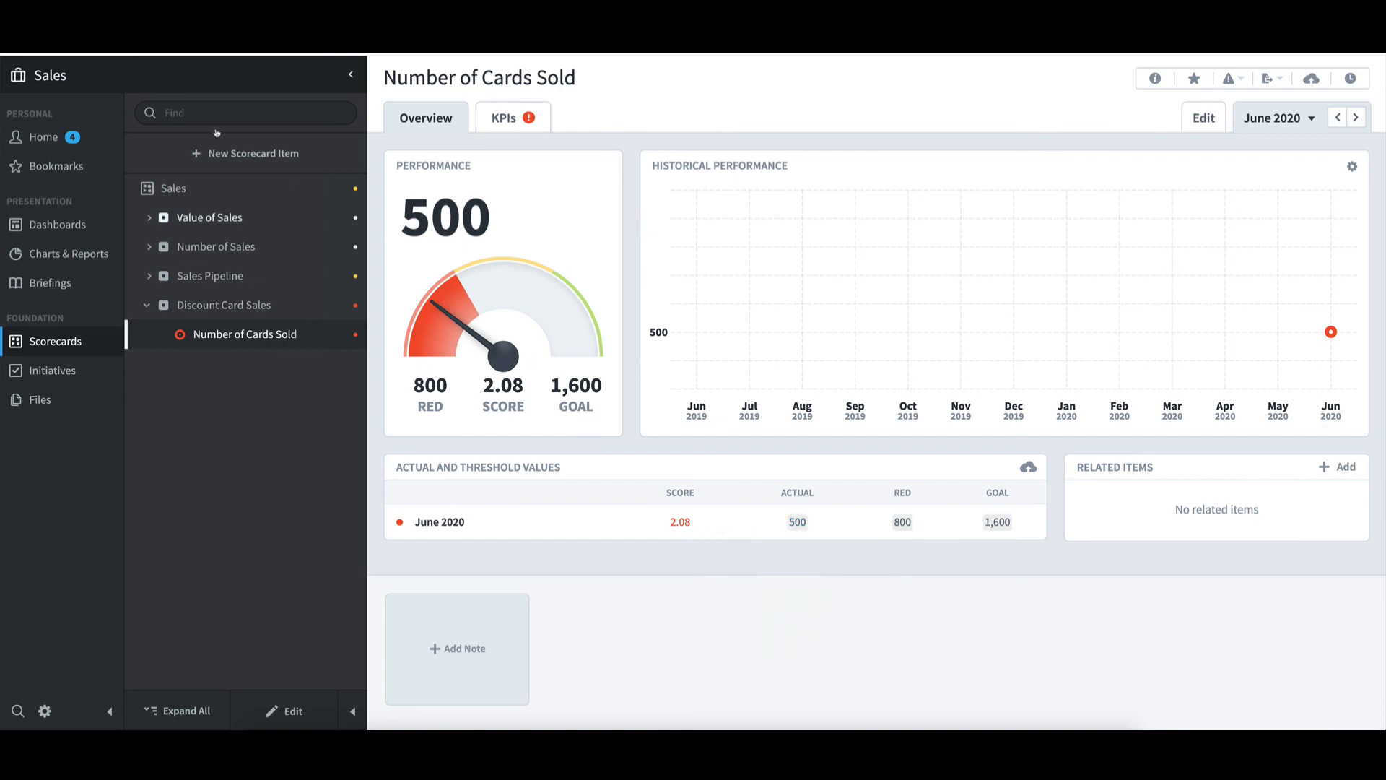
# - Switch to the Northeast organization, open its Number of Cards Sold KPI and show the results for the Yearly calendar
pyautogui.click(128, 77)
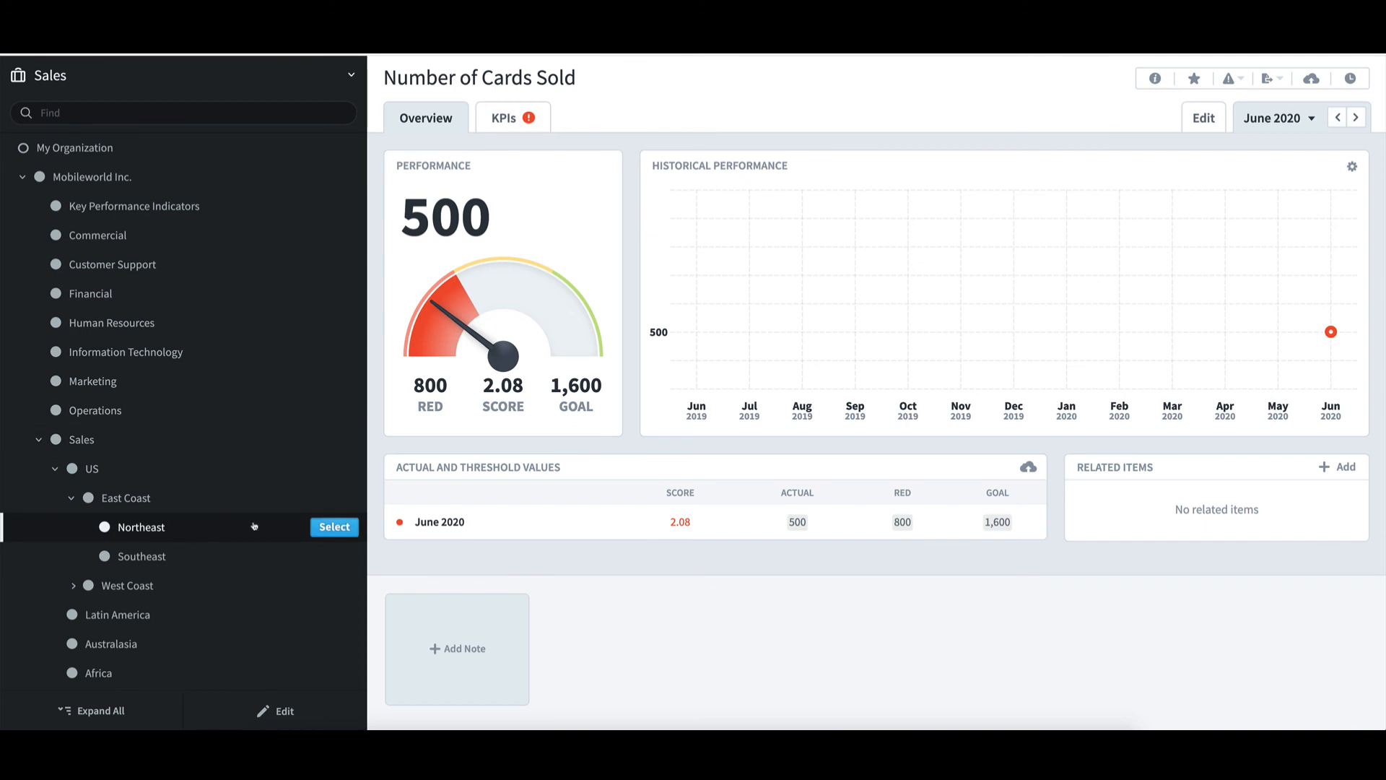
pyautogui.click(334, 526)
pyautogui.click(149, 277)
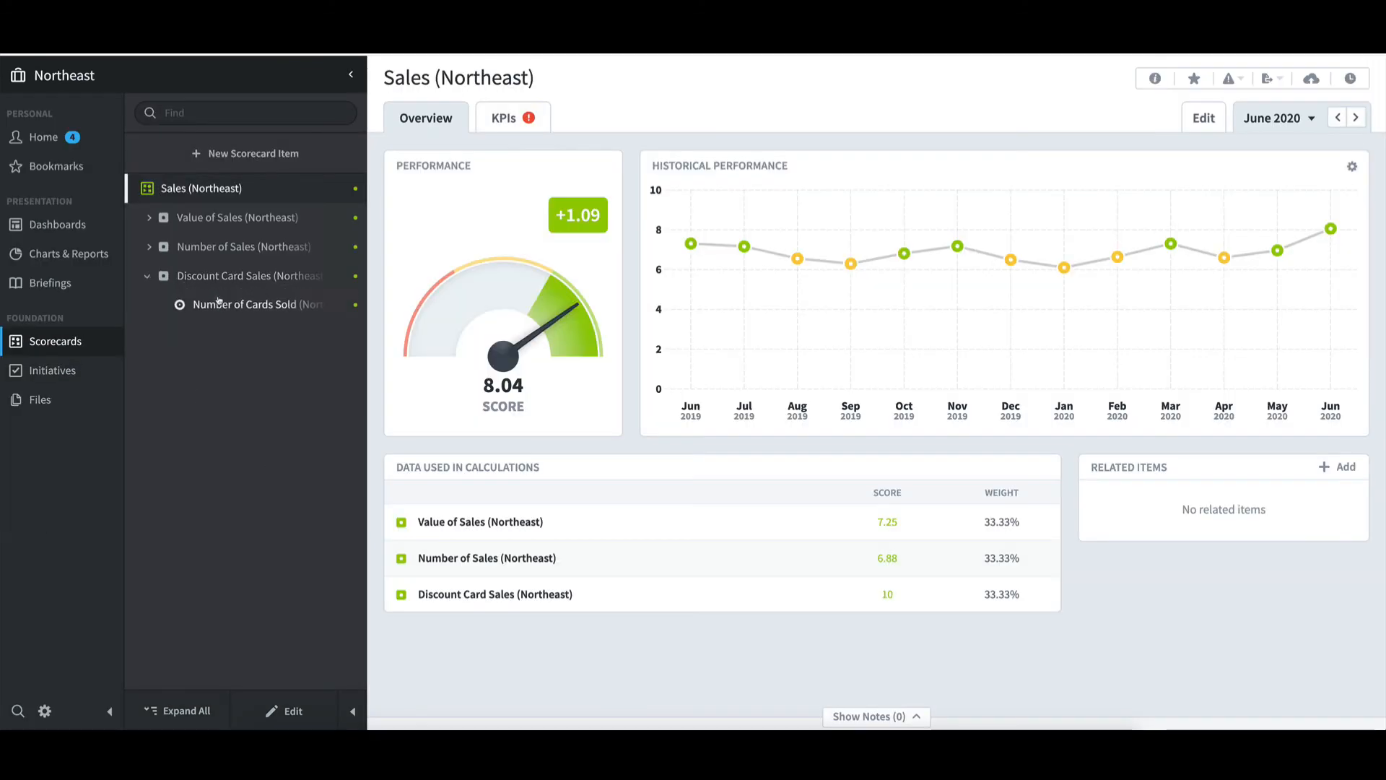
pyautogui.click(227, 306)
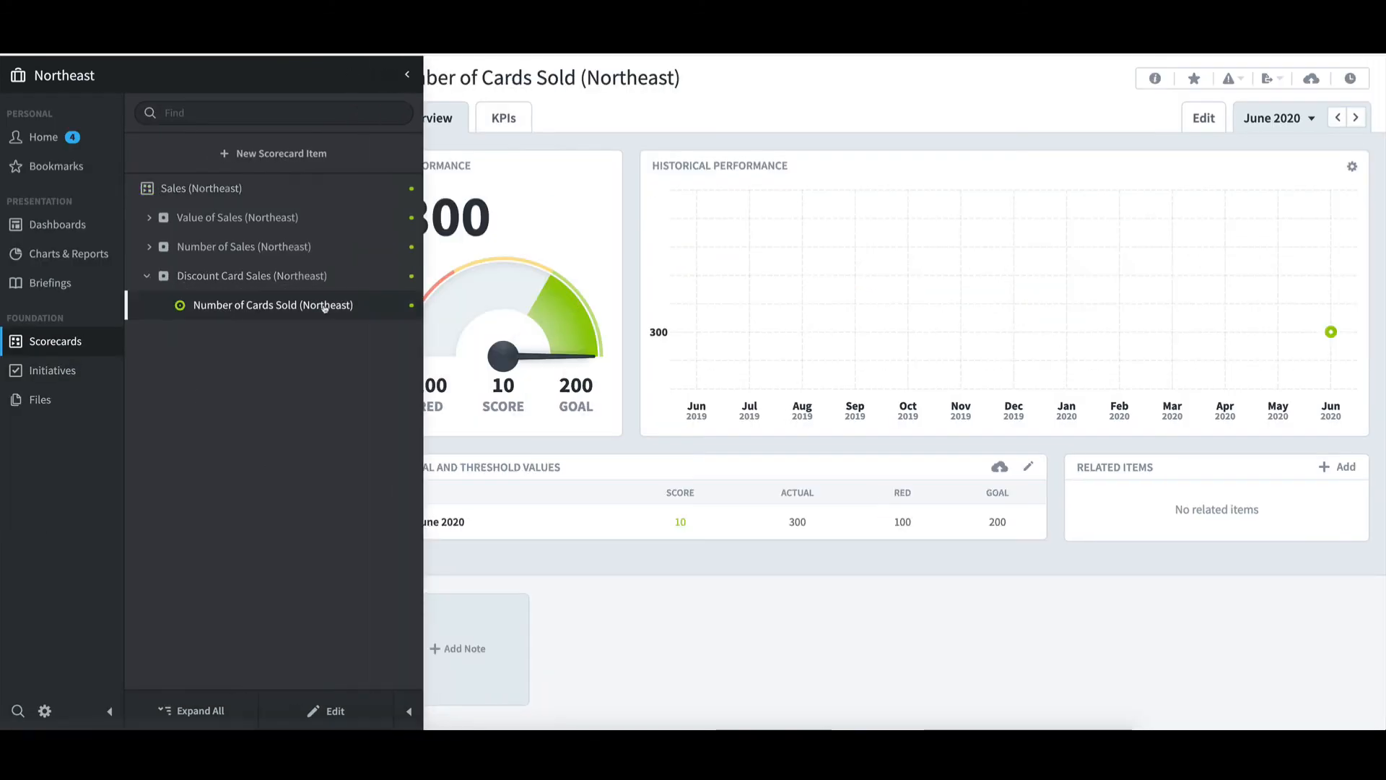
pyautogui.click(1310, 121)
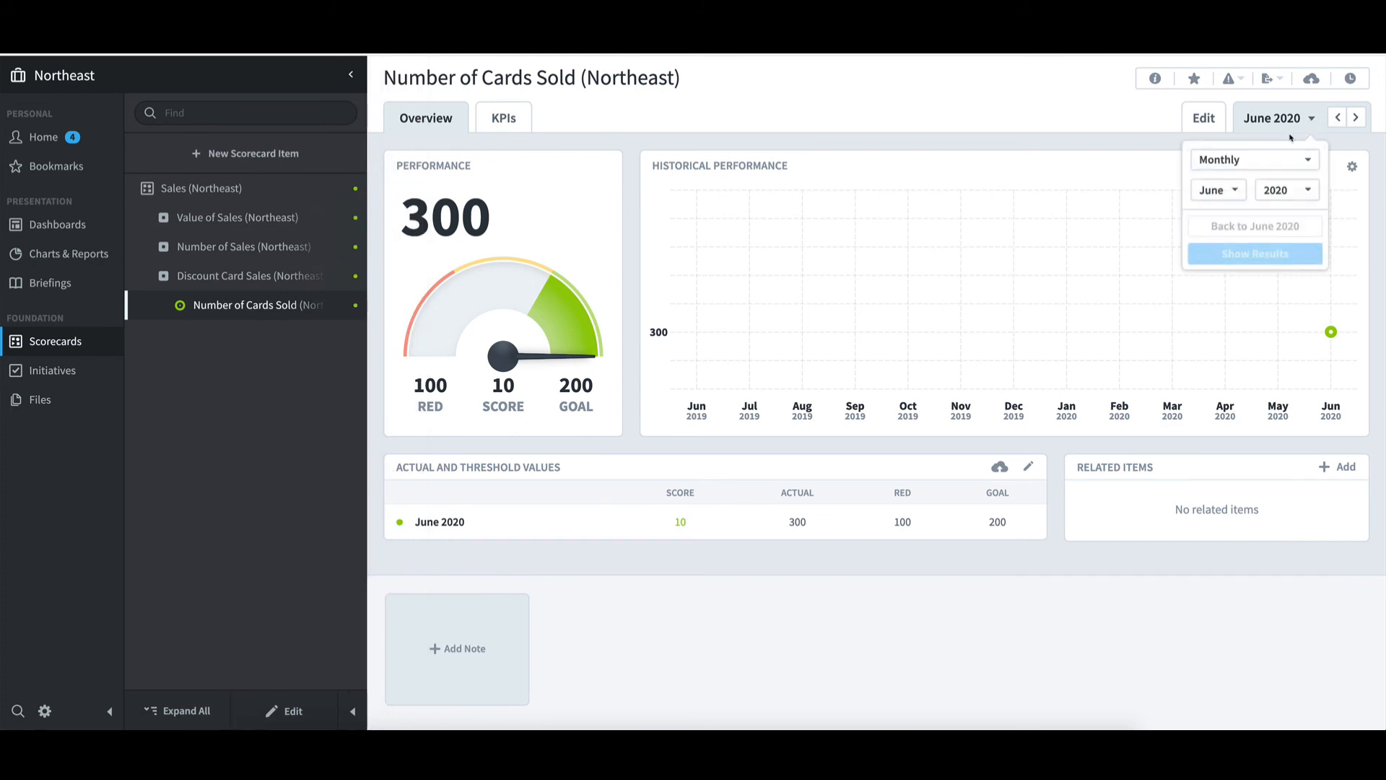
pyautogui.click(1259, 161)
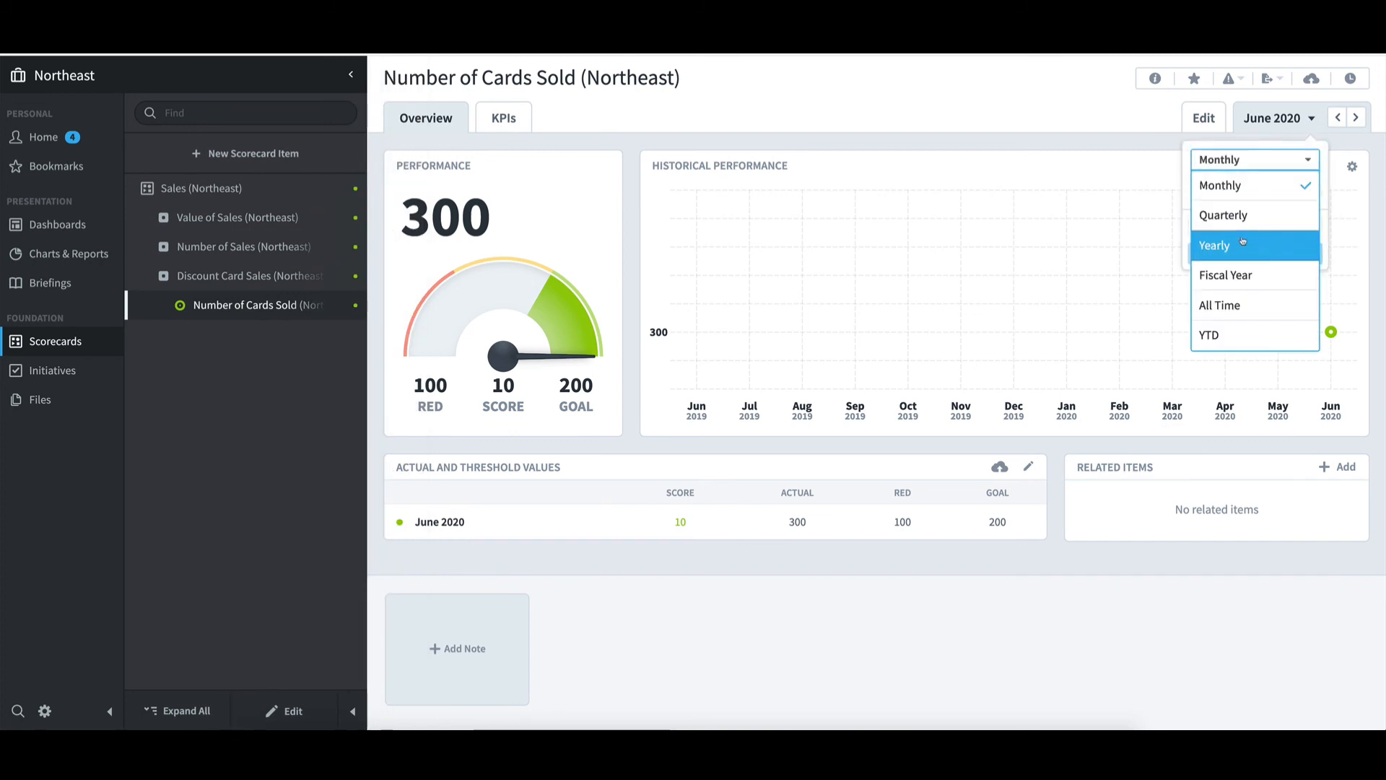
pyautogui.click(1243, 241)
pyautogui.click(1239, 253)
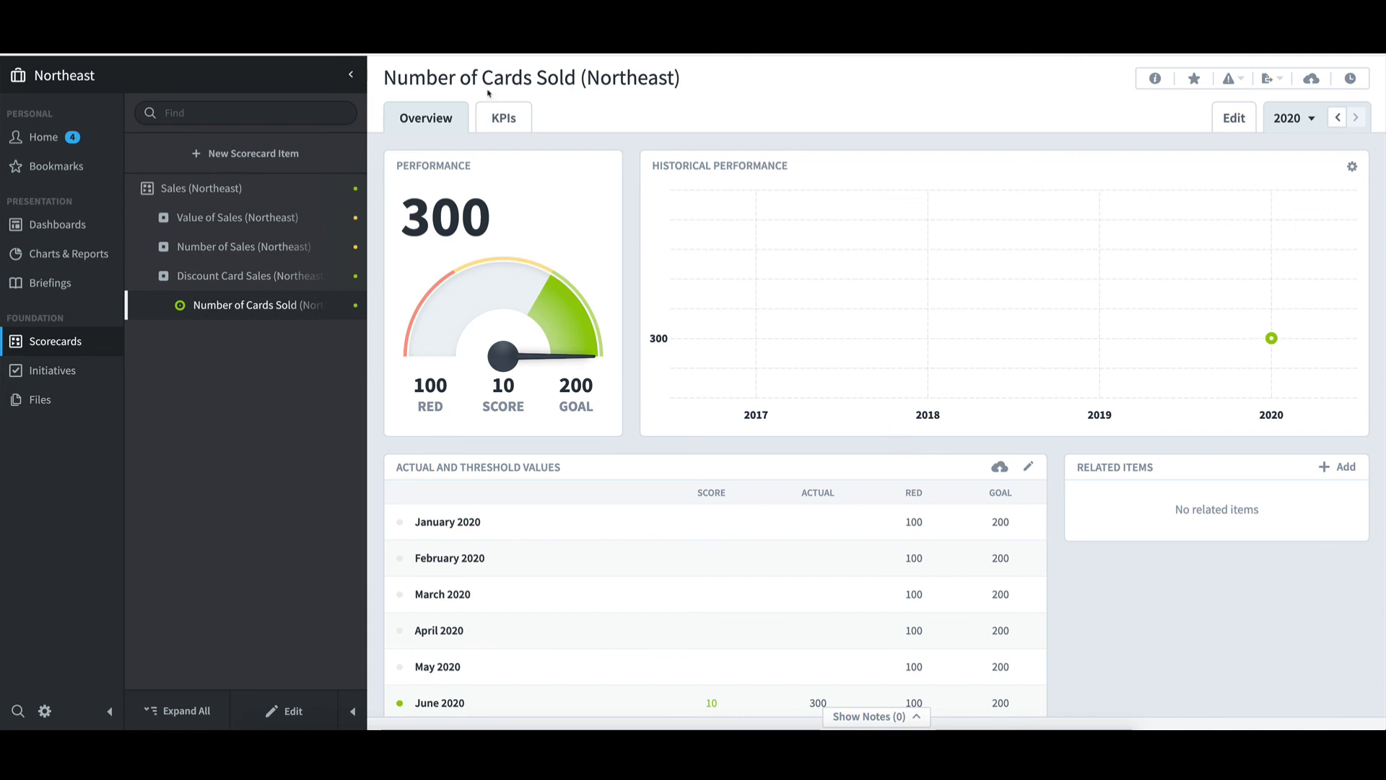
# - Examine the items under Sales Pipeline in the Sales organization and the scorecard of the Africa organization
pyautogui.click(323, 83)
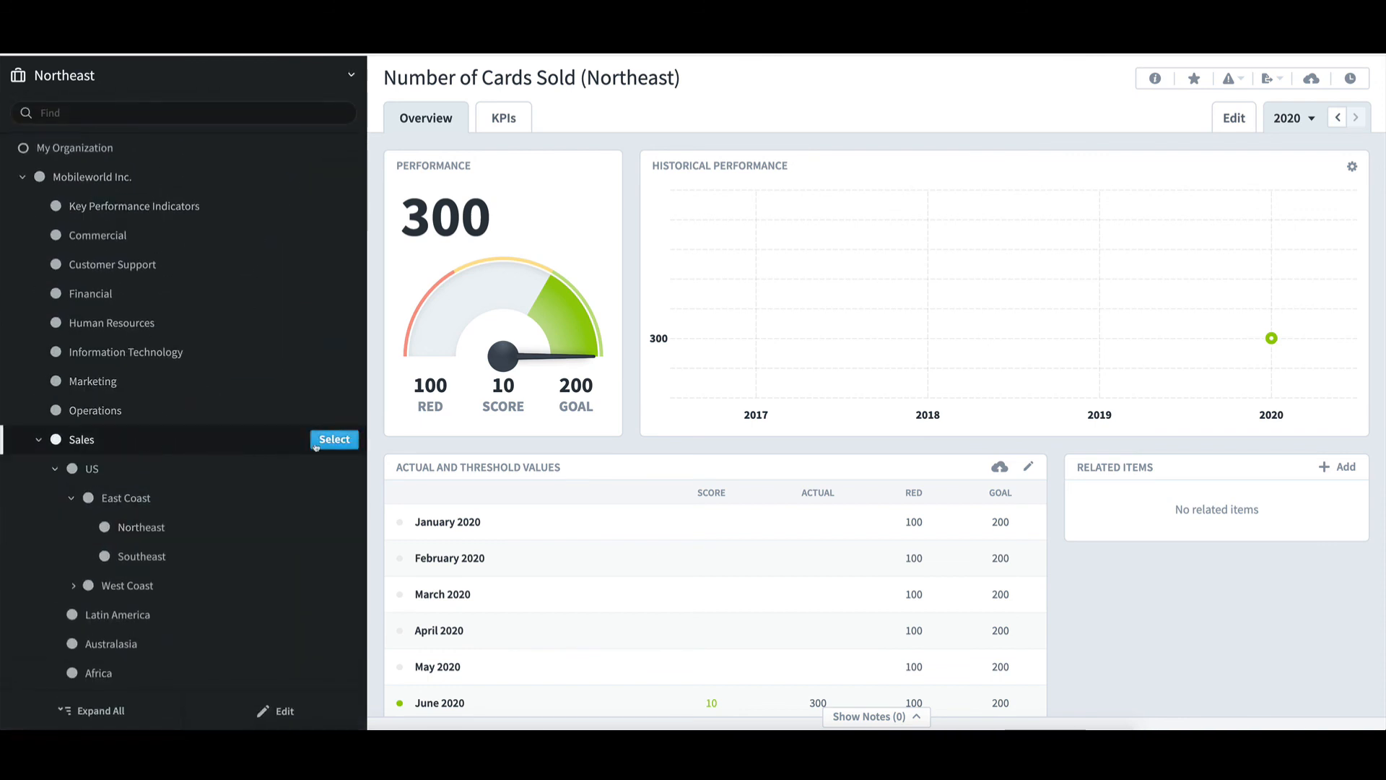
pyautogui.click(332, 440)
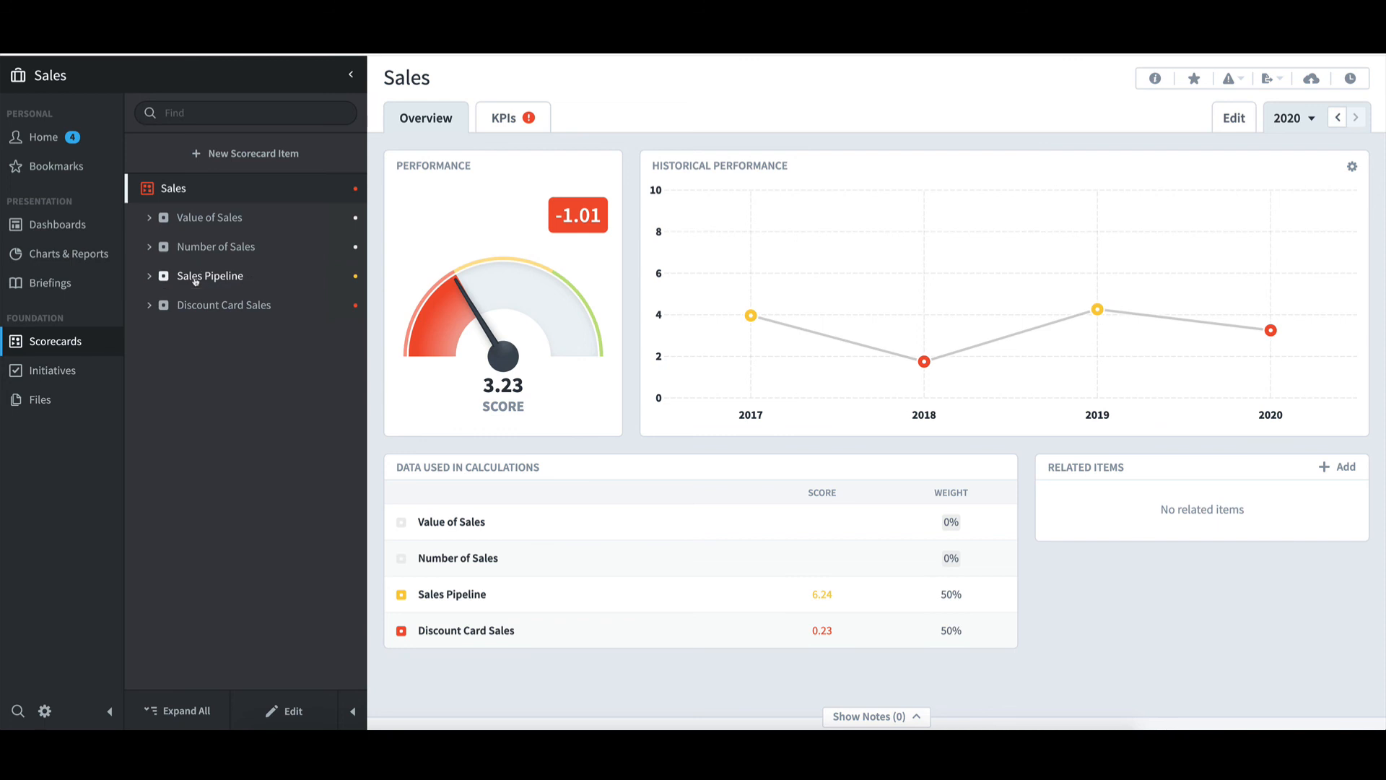
pyautogui.click(195, 277)
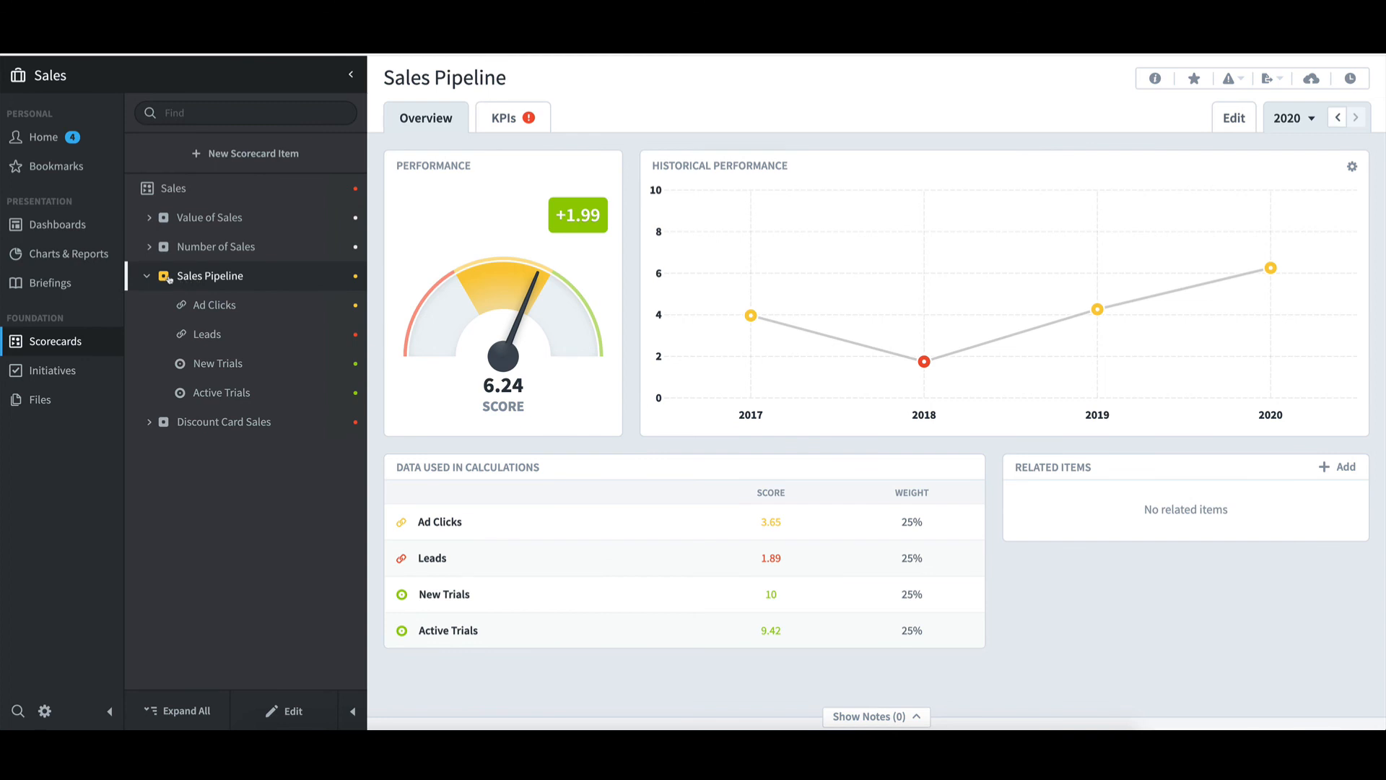
pyautogui.click(148, 277)
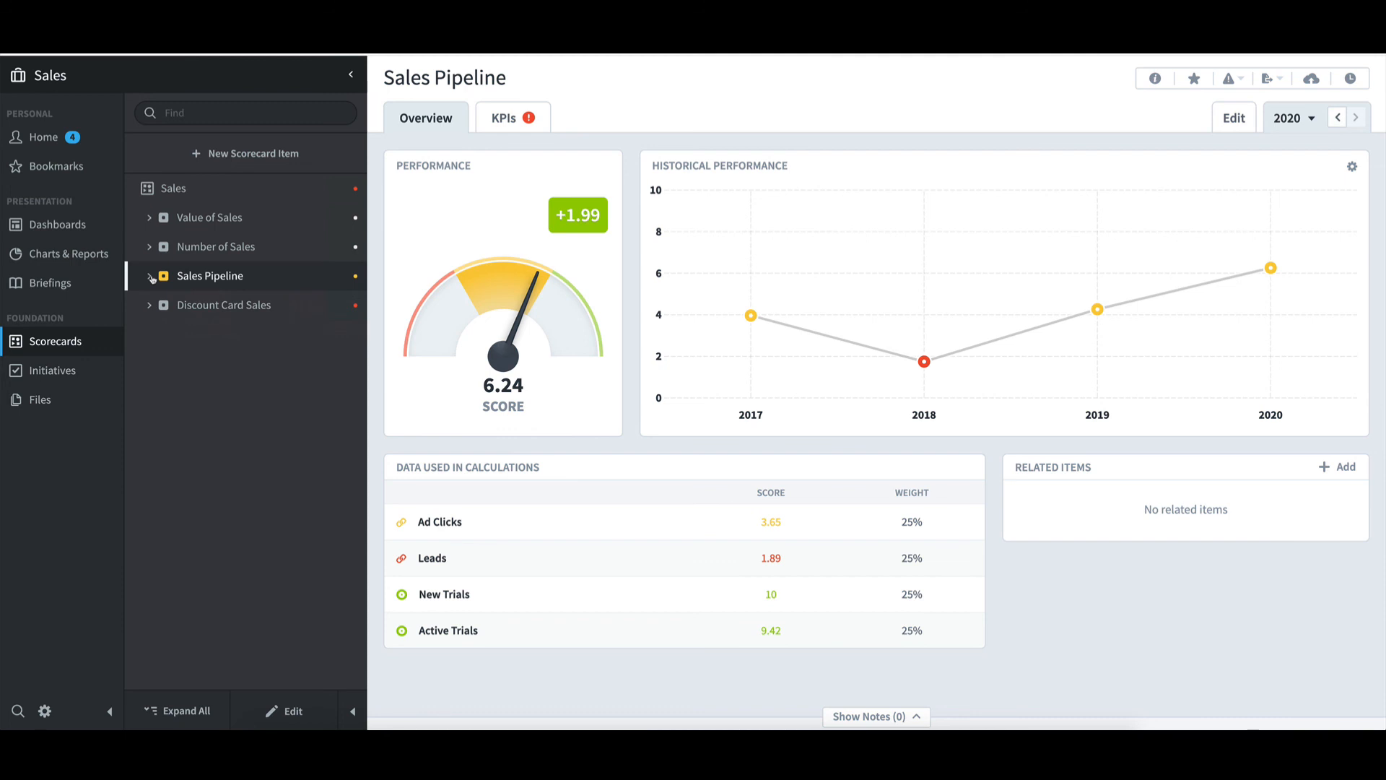
pyautogui.click(159, 87)
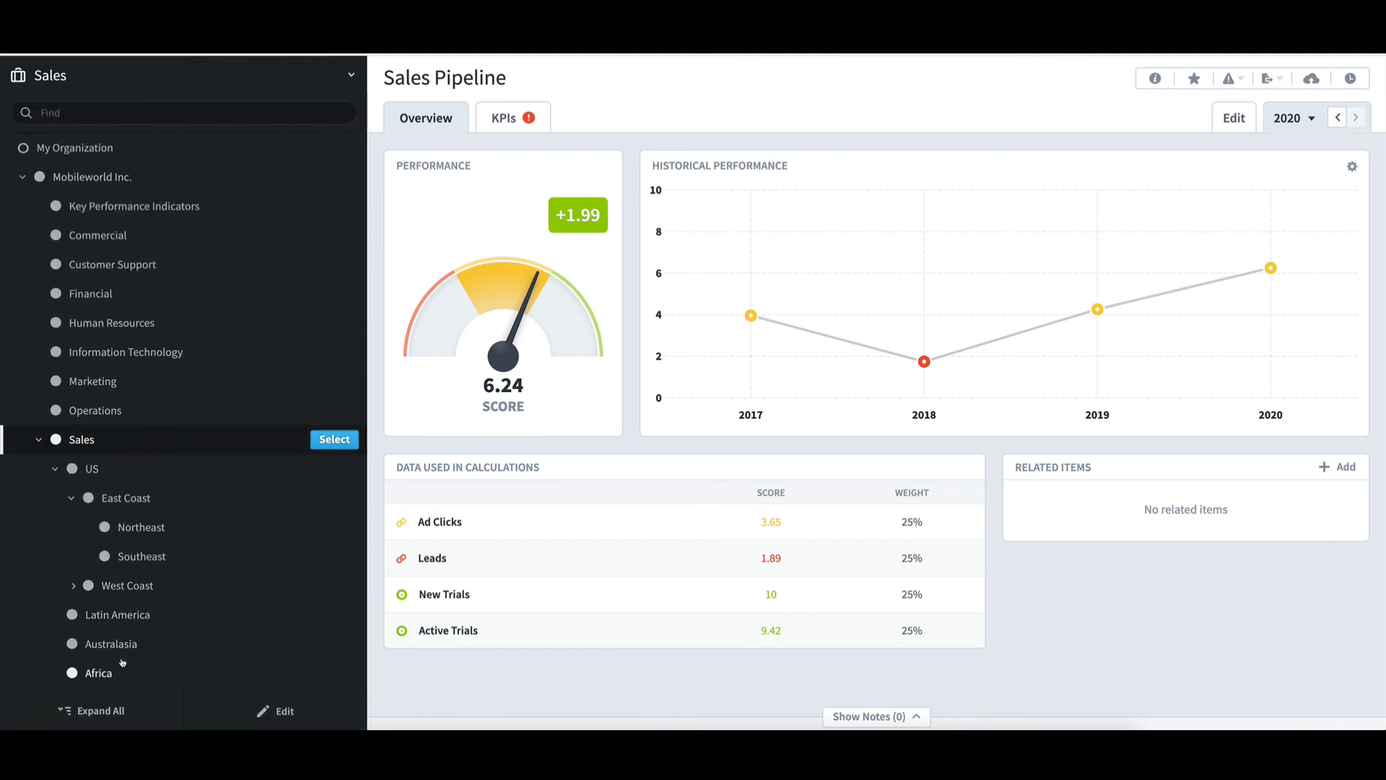
pyautogui.click(334, 672)
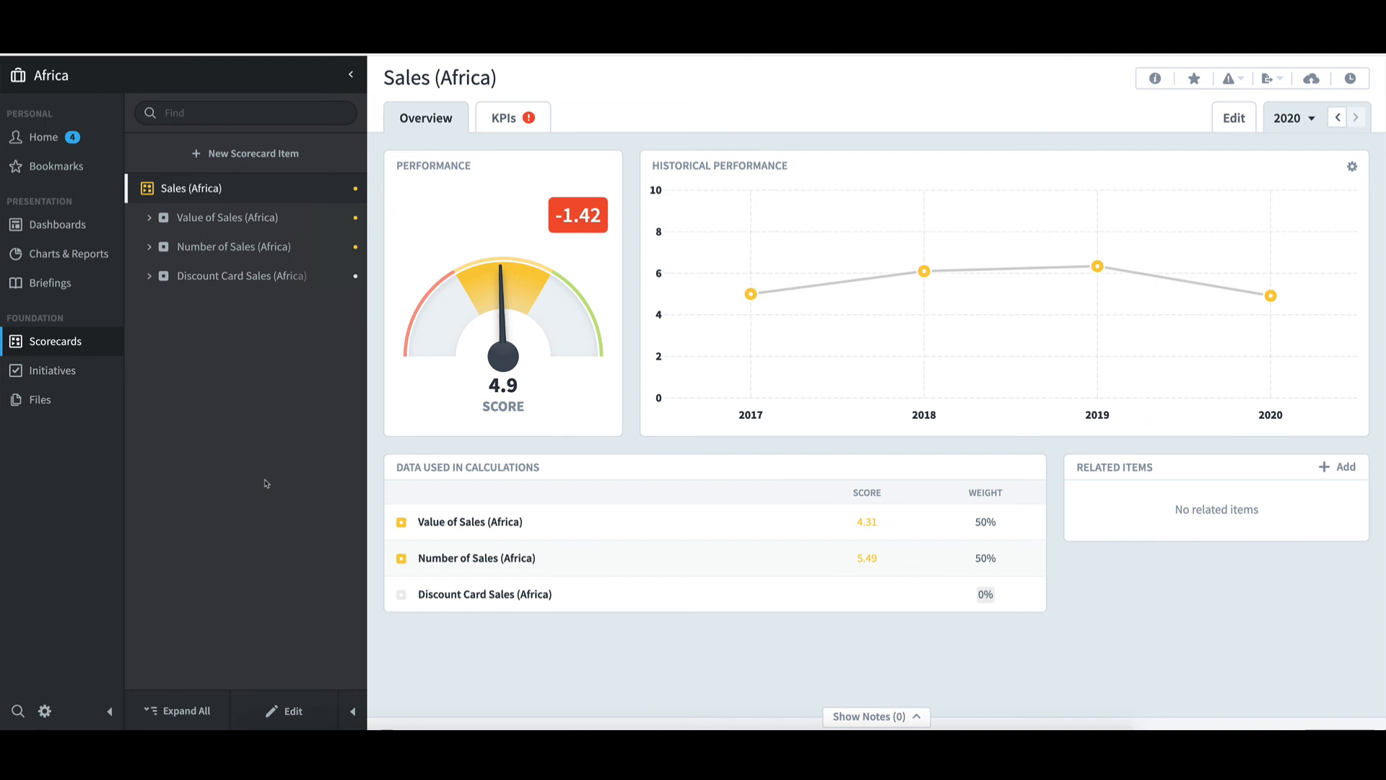
# - Switch to the Europe - Copy as Template organization and open its Number of Cards Sold KPI under Discount Card Sales for editing
pyautogui.click(239, 78)
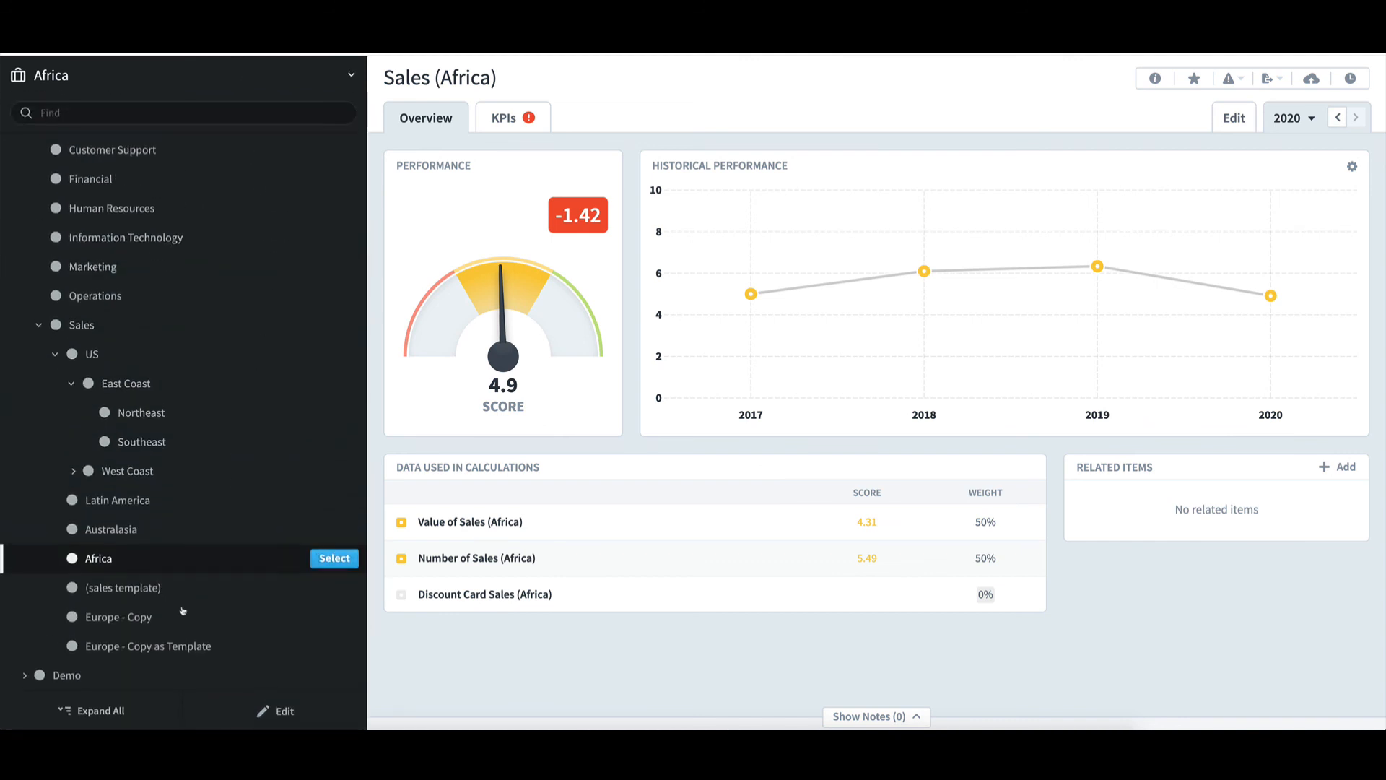
pyautogui.click(179, 647)
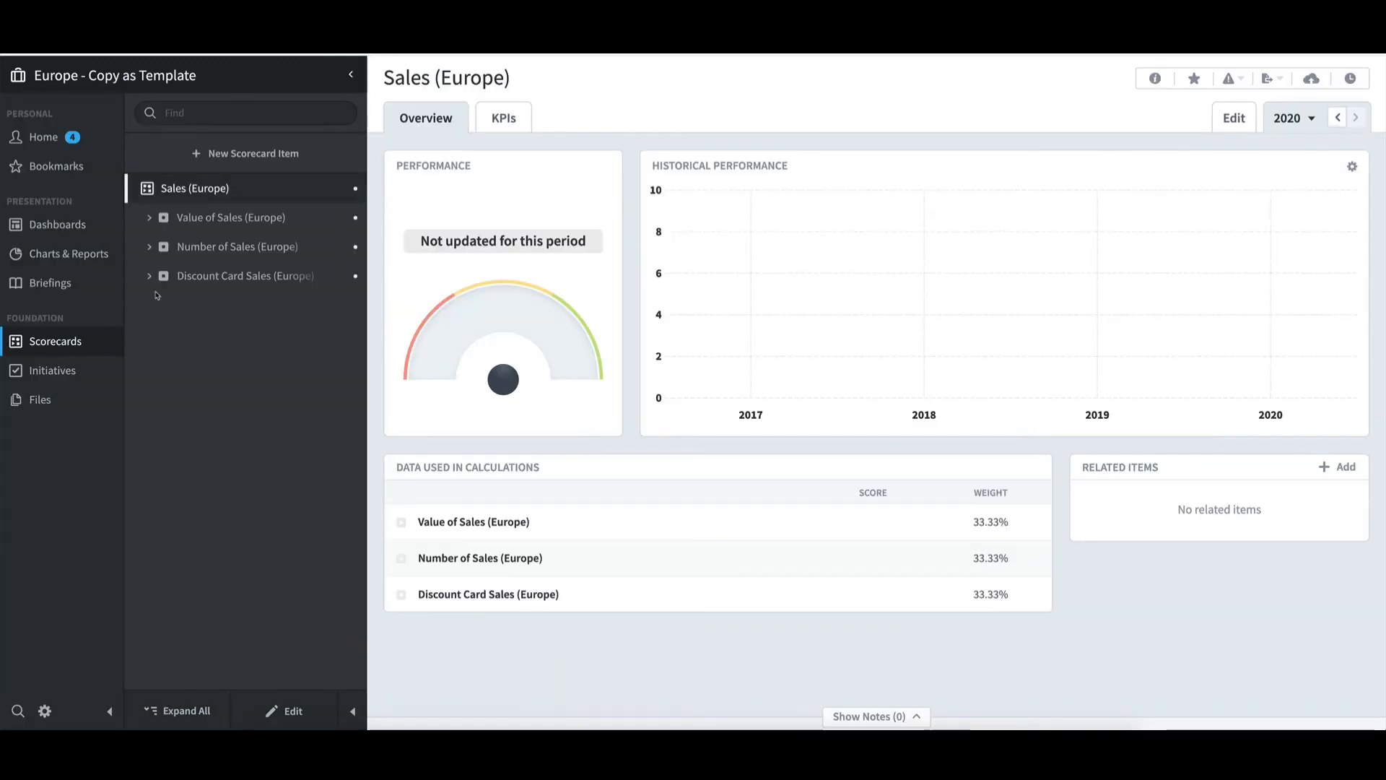
pyautogui.click(148, 276)
pyautogui.click(257, 305)
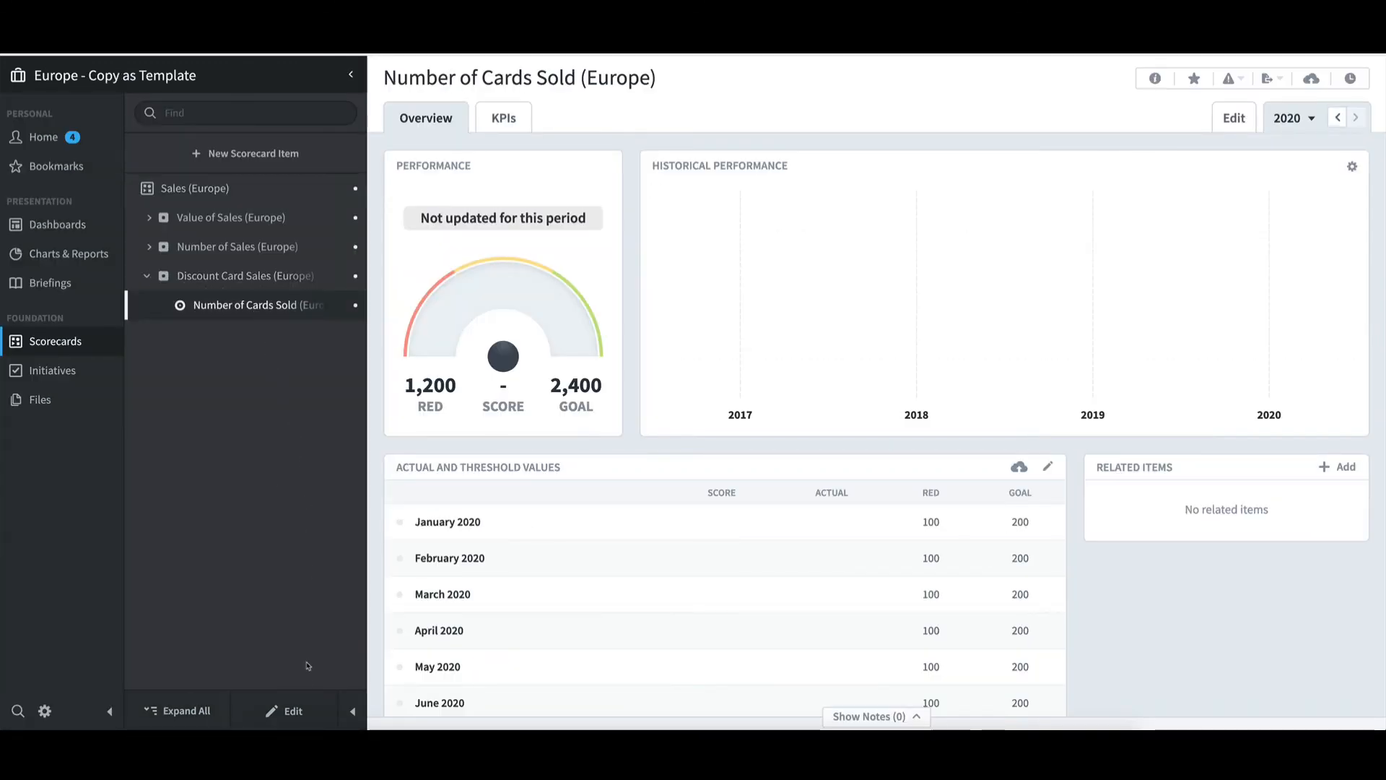
pyautogui.click(300, 713)
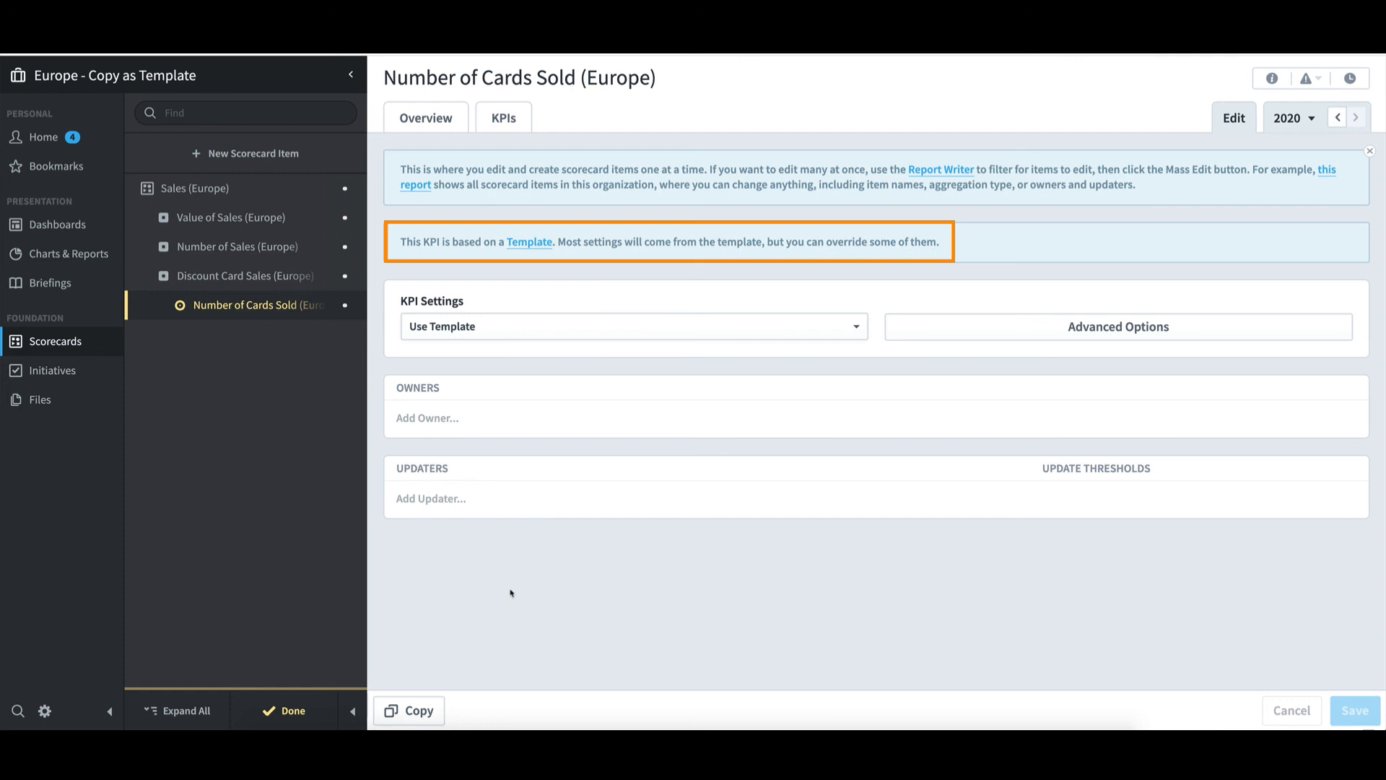
# - Try Override Template for the KPI settings of Number of Cards Sold, discarding the change when switching to the Discount Card Sales item
pyautogui.click(628, 334)
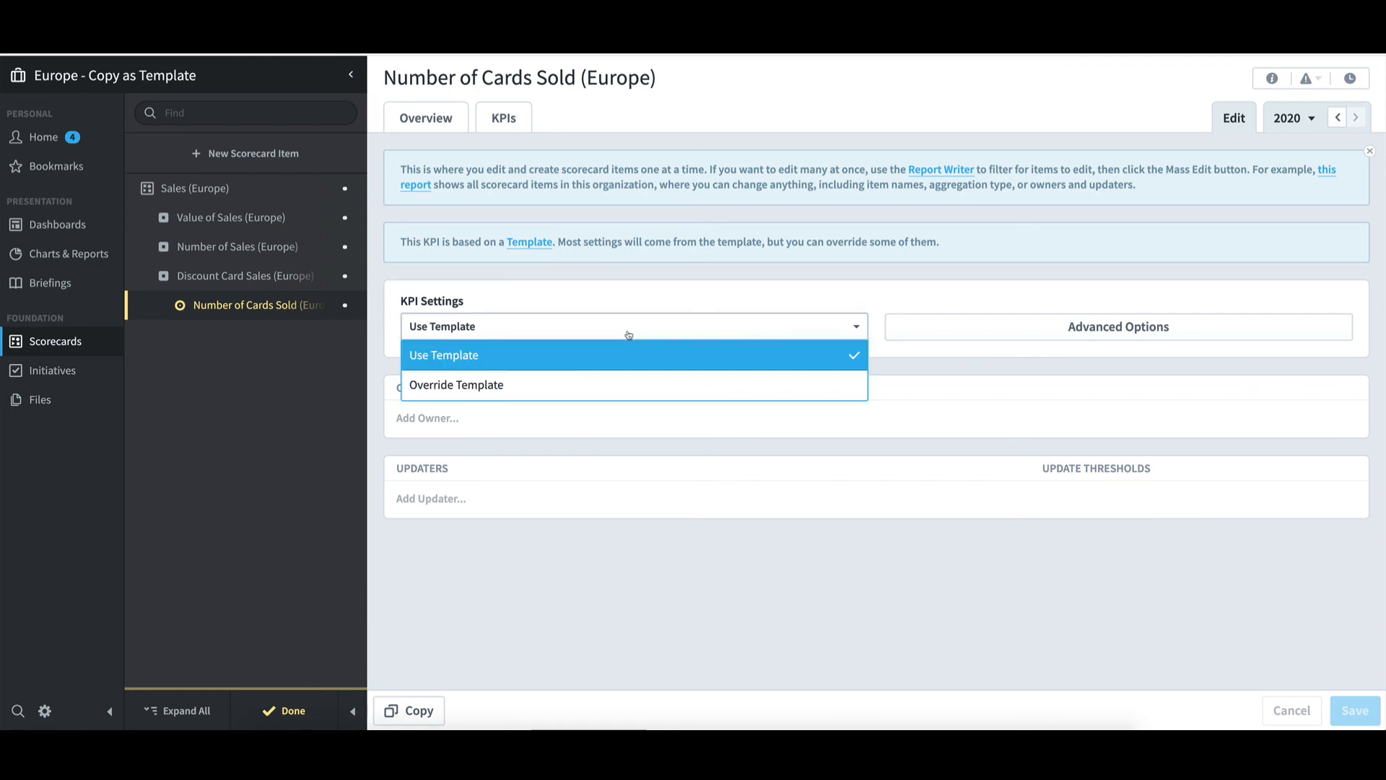
pyautogui.click(609, 382)
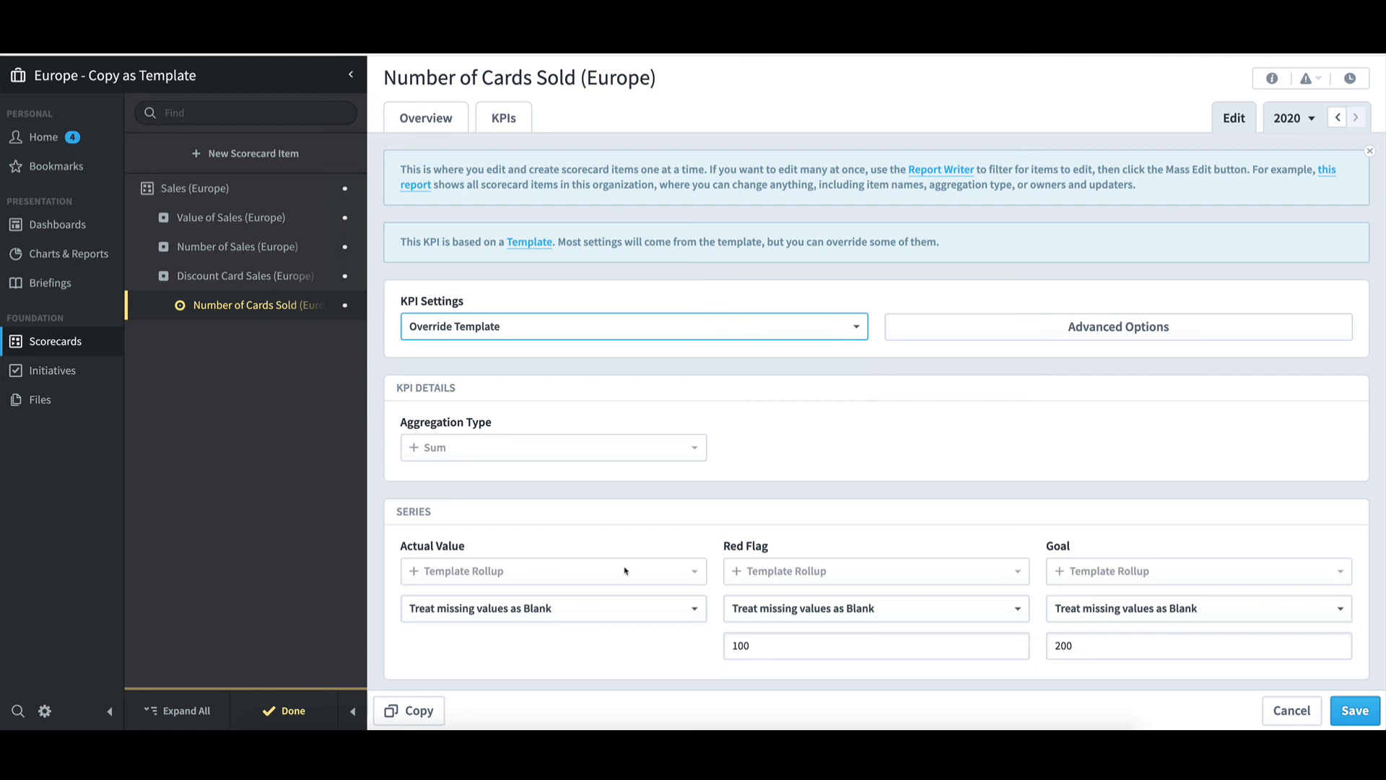
pyautogui.click(296, 278)
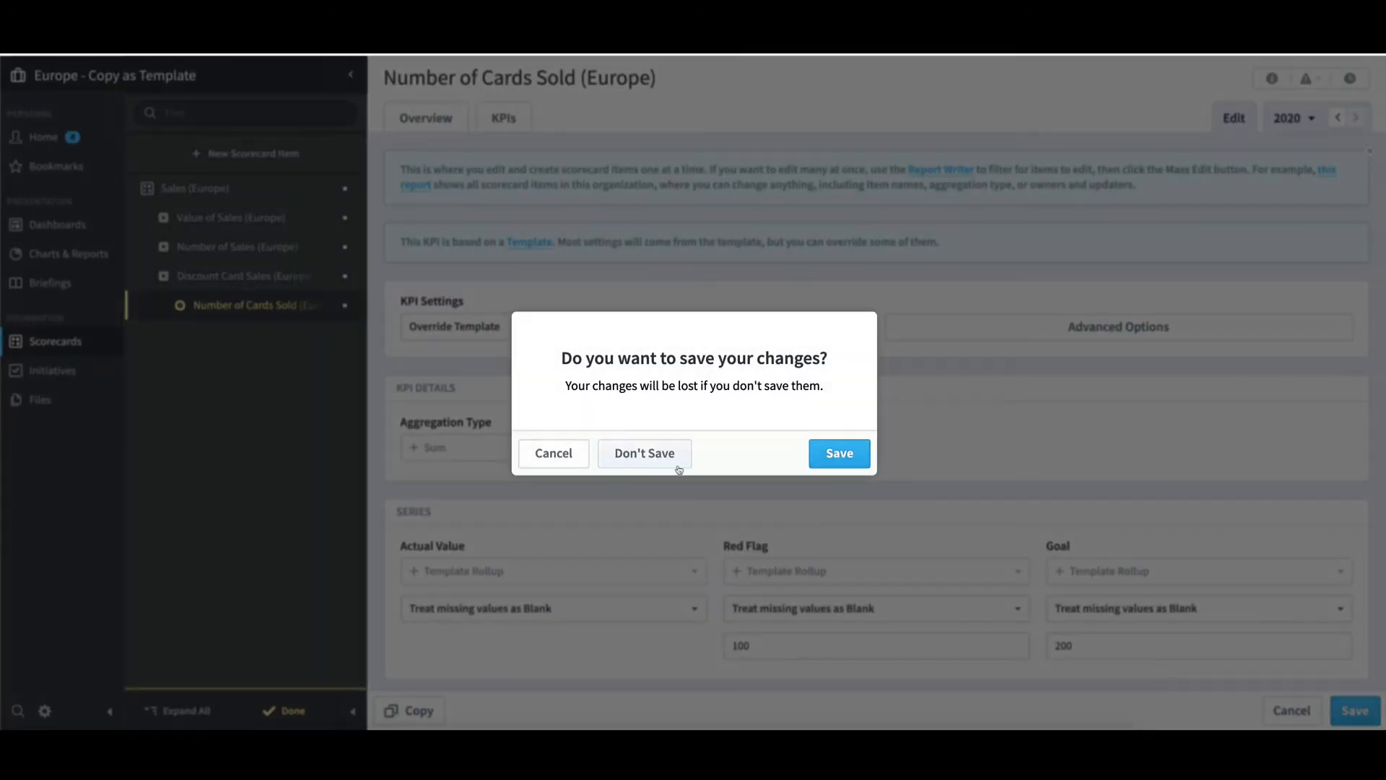
pyautogui.click(644, 453)
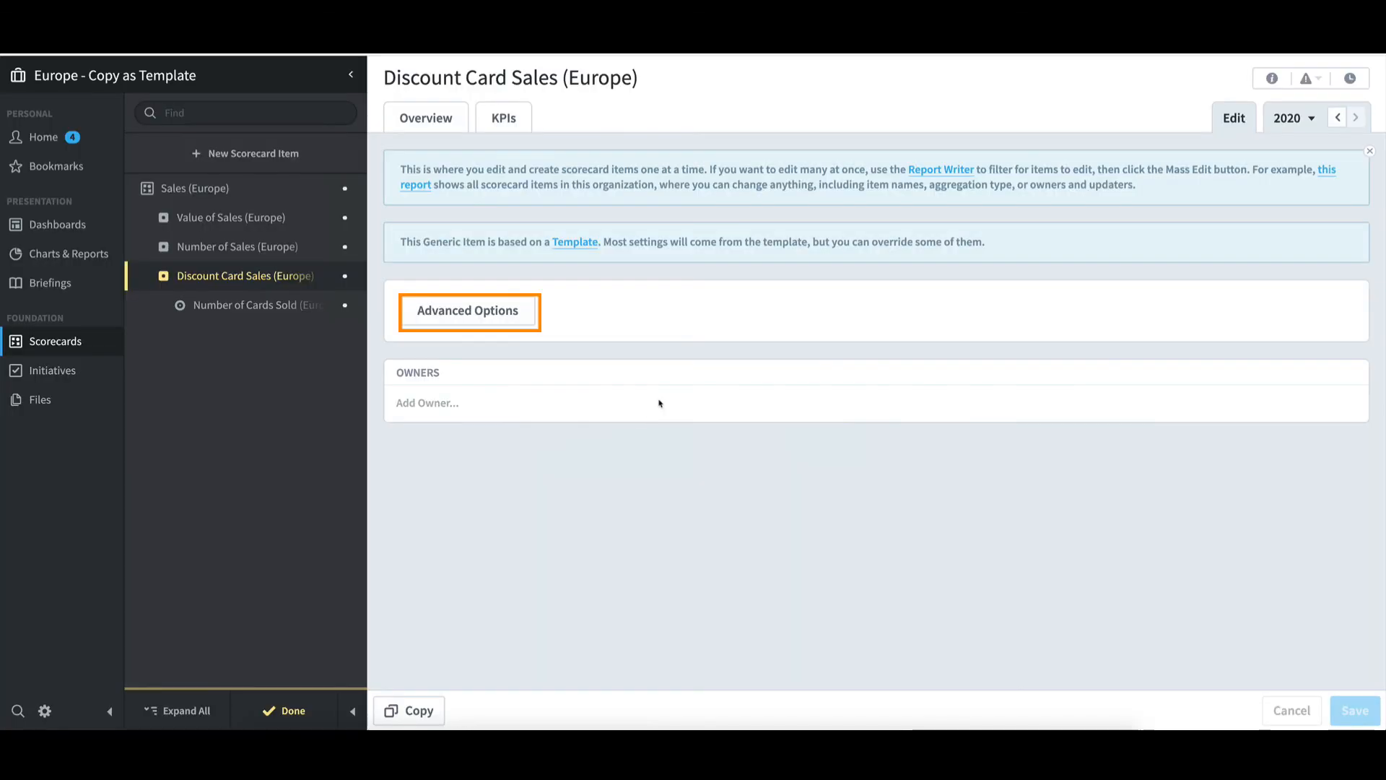
# - Set the start and archive dates of the Discount Card Sales item to Override Template in its advanced options
pyautogui.click(526, 319)
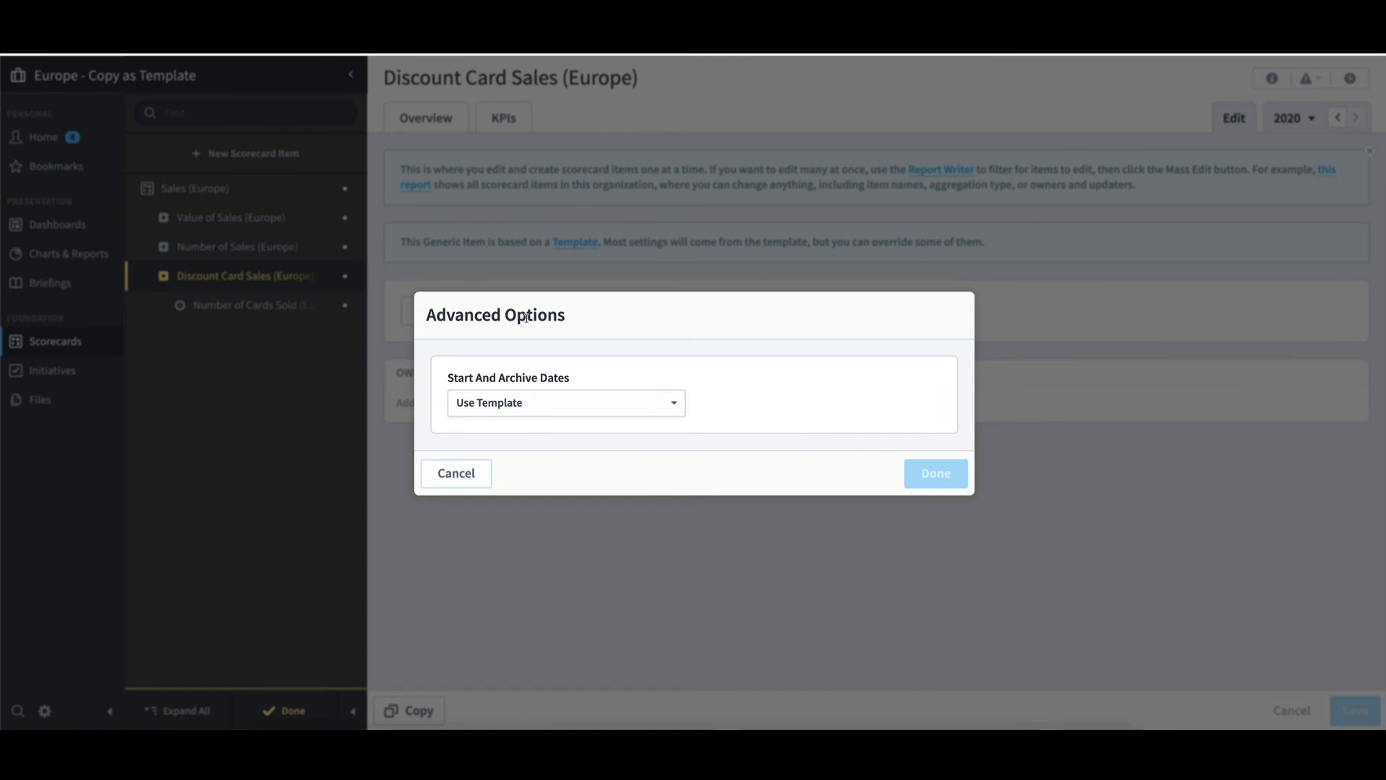
pyautogui.click(627, 402)
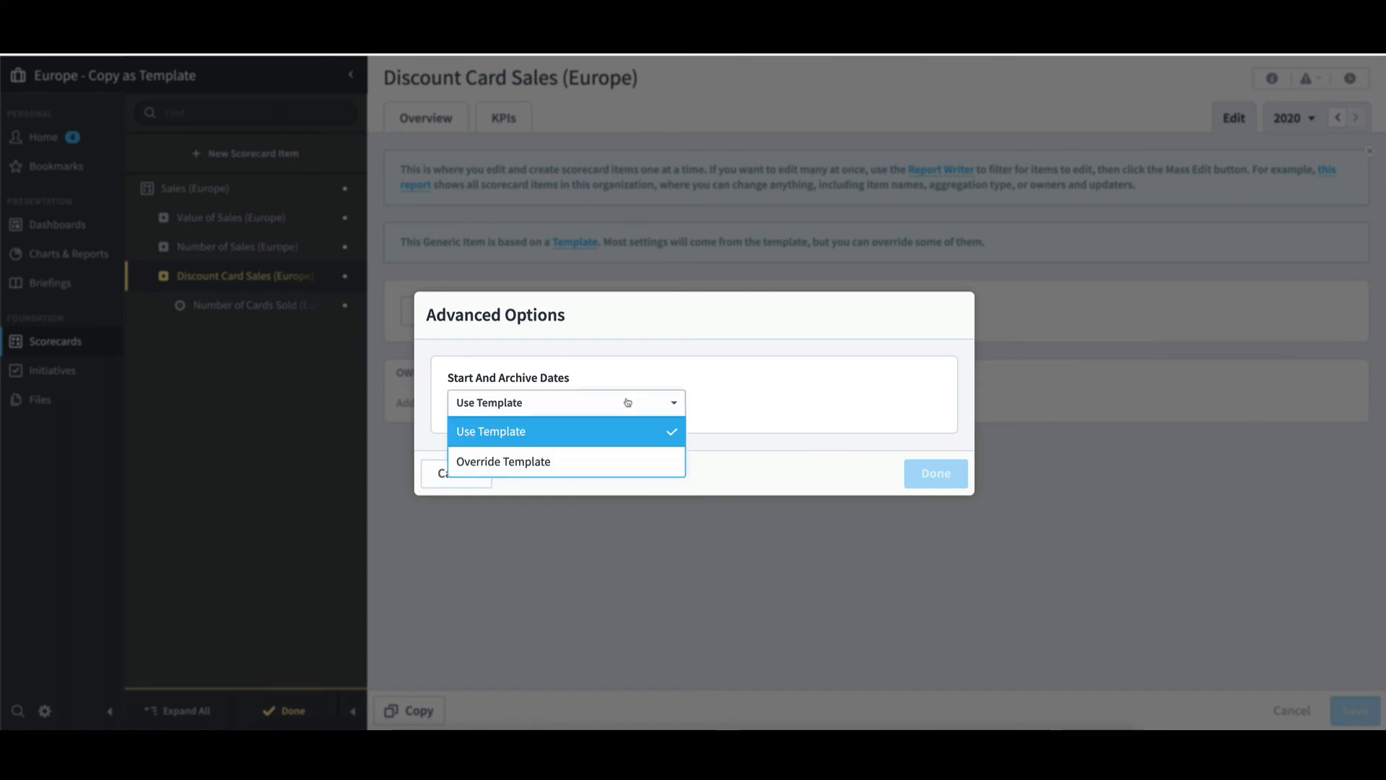
pyautogui.click(596, 461)
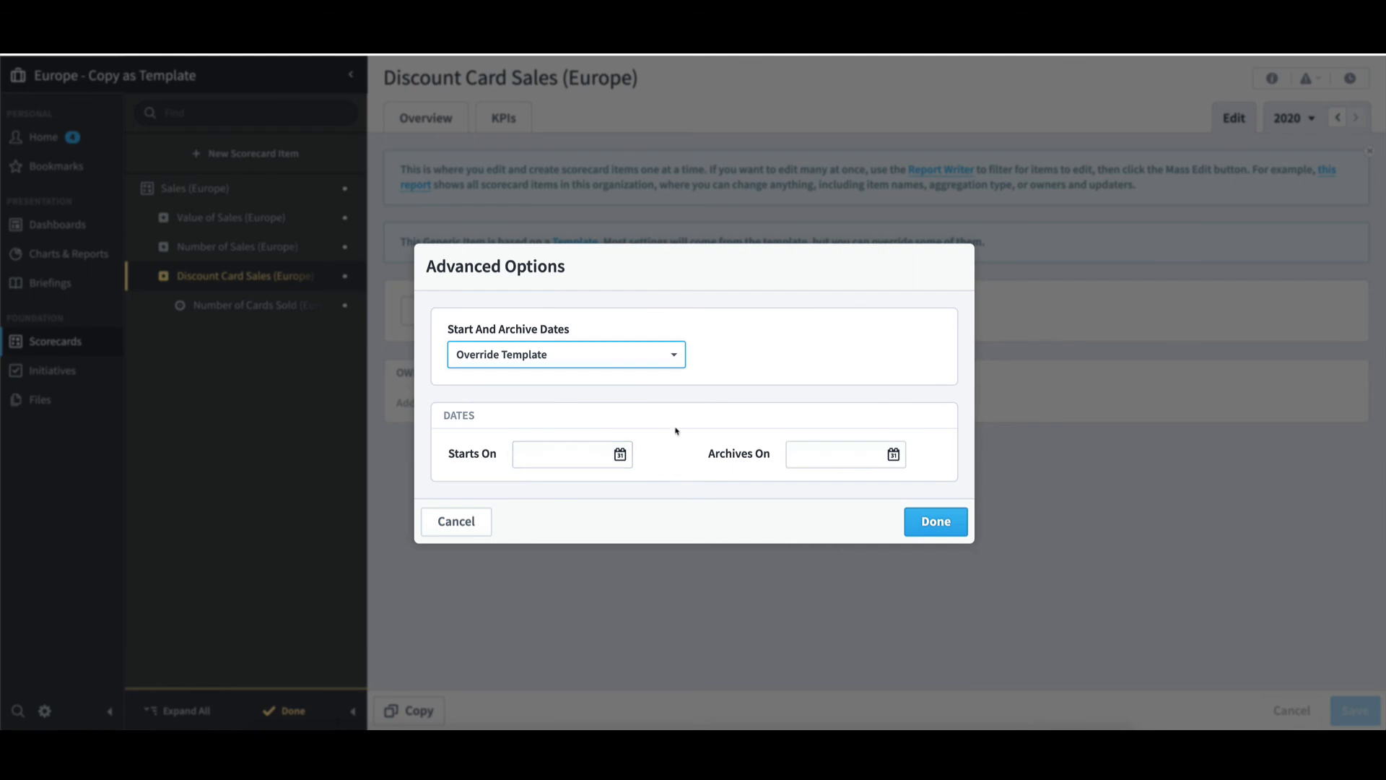